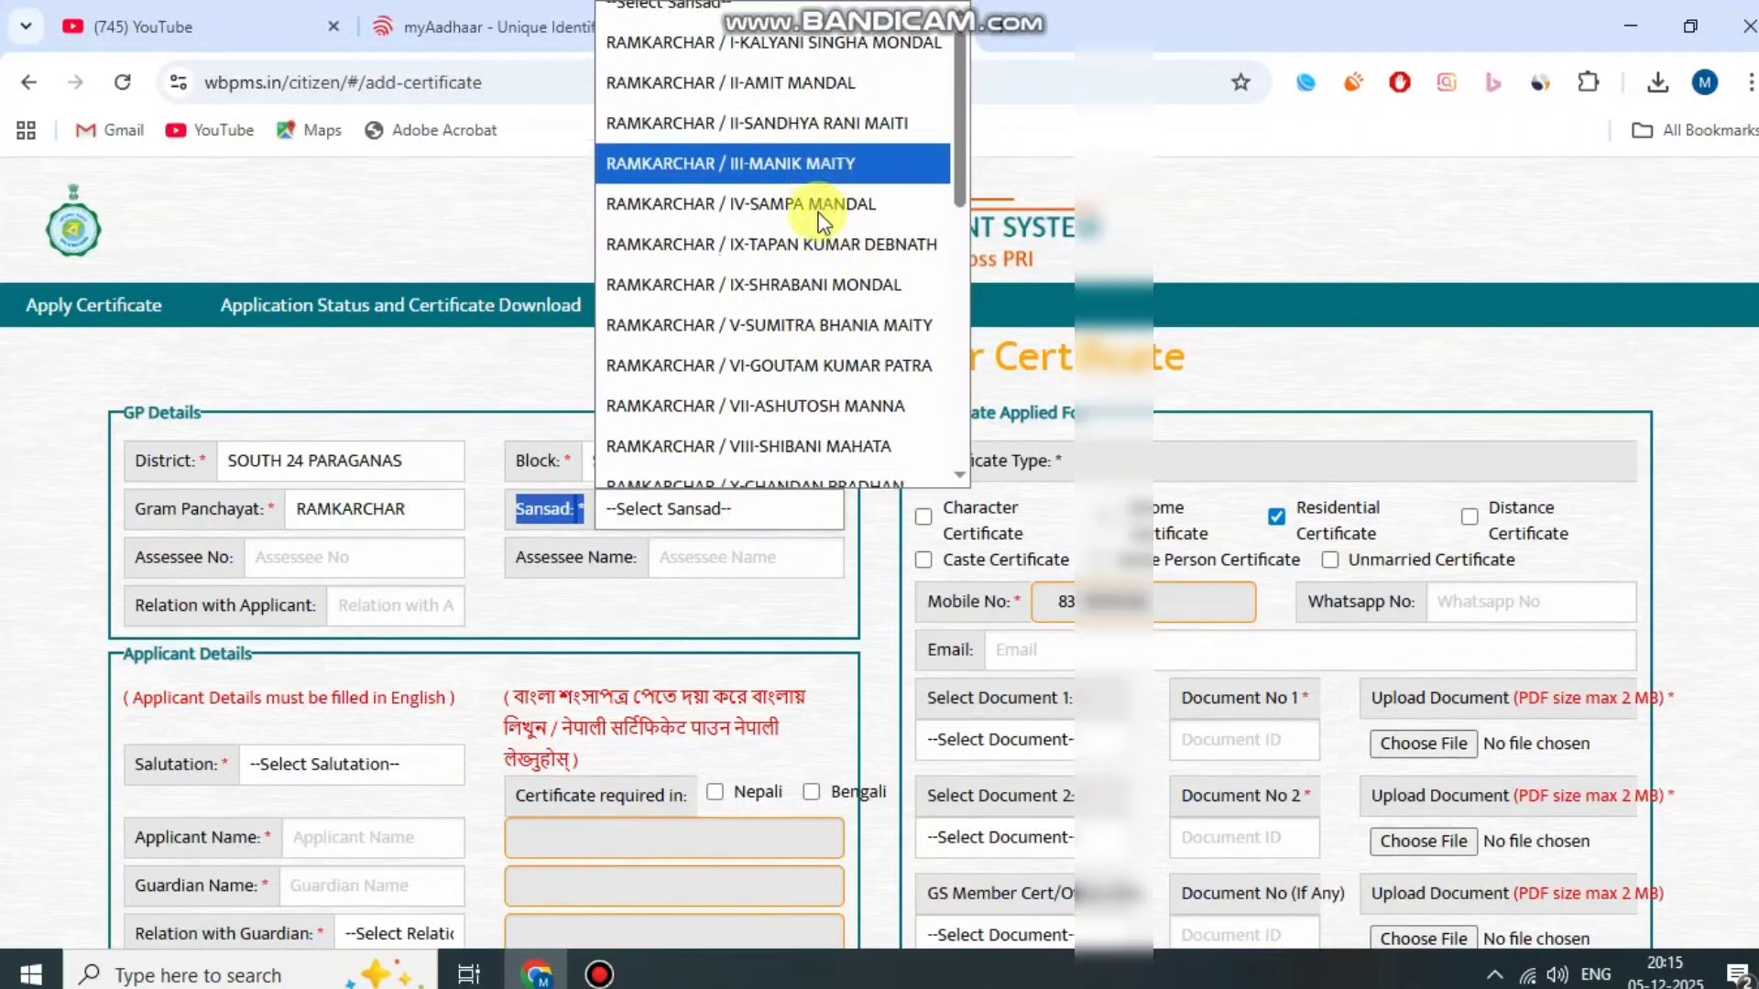
Pick RAMKARCHAR / XXI as the sansad, then review the Assessee and Applicant Details fields
left_click(797, 220)
left_click(449, 397)
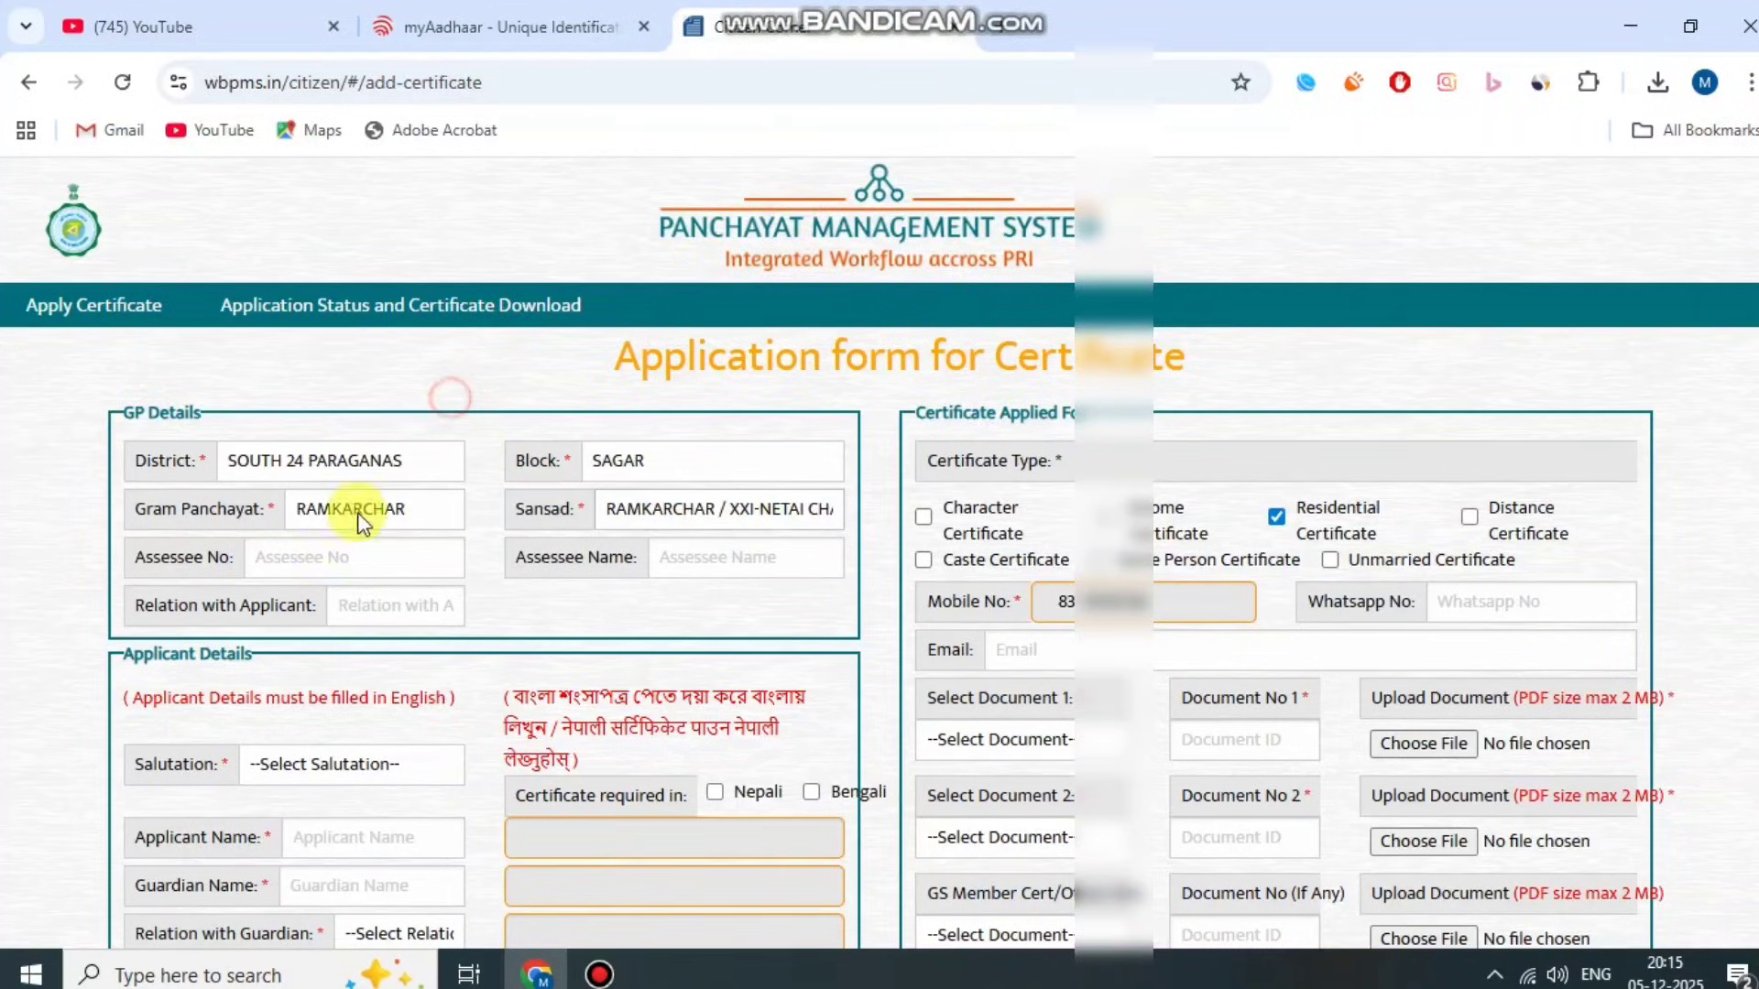
left_click_drag(138, 557, 250, 557)
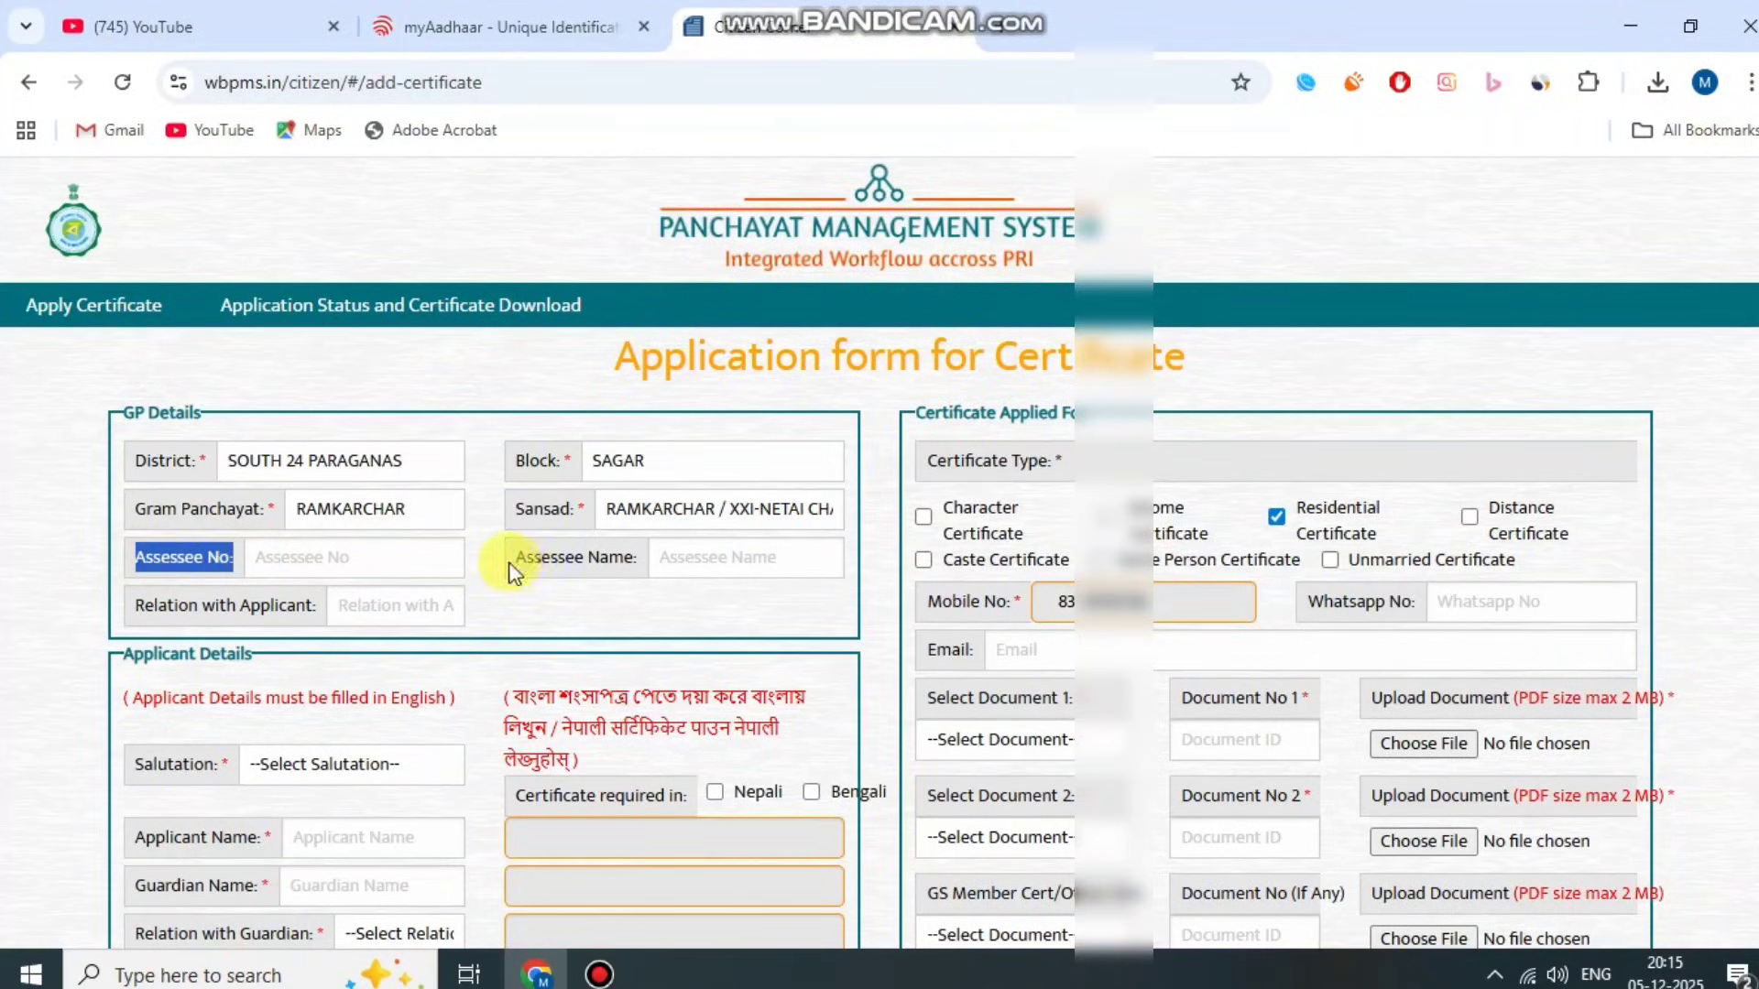
left_click_drag(511, 570, 636, 562)
left_click(636, 561)
left_click_drag(129, 609, 314, 605)
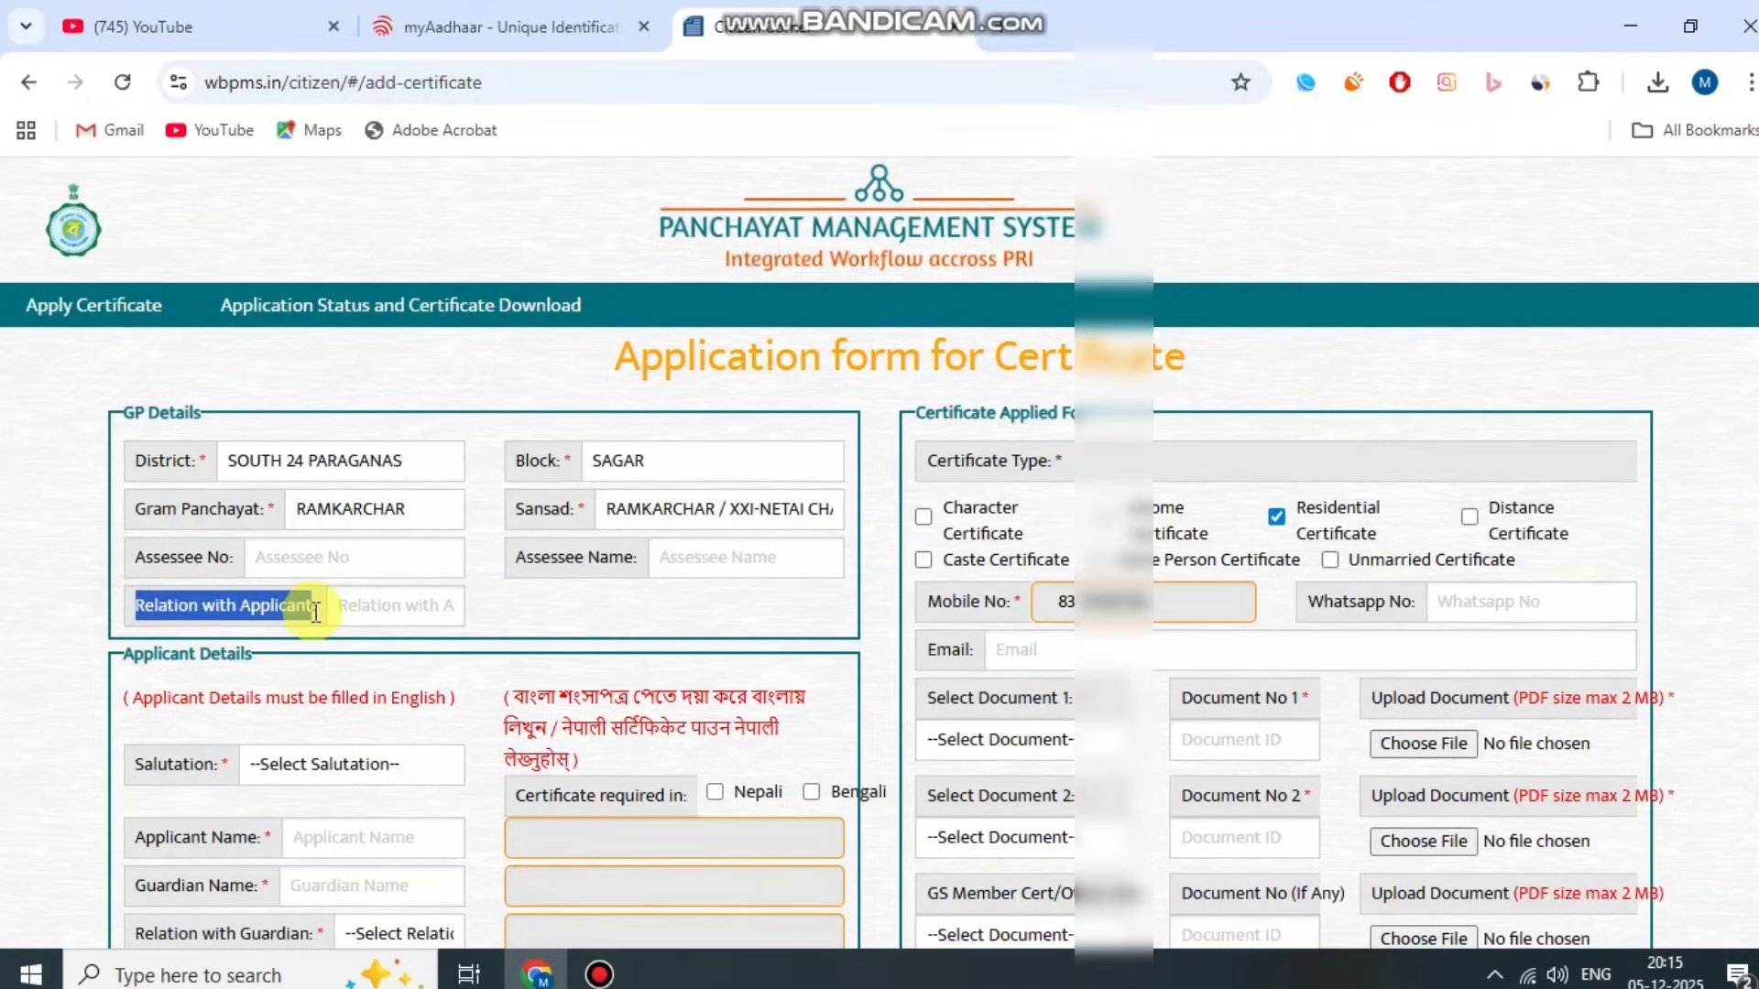
left_click(314, 607)
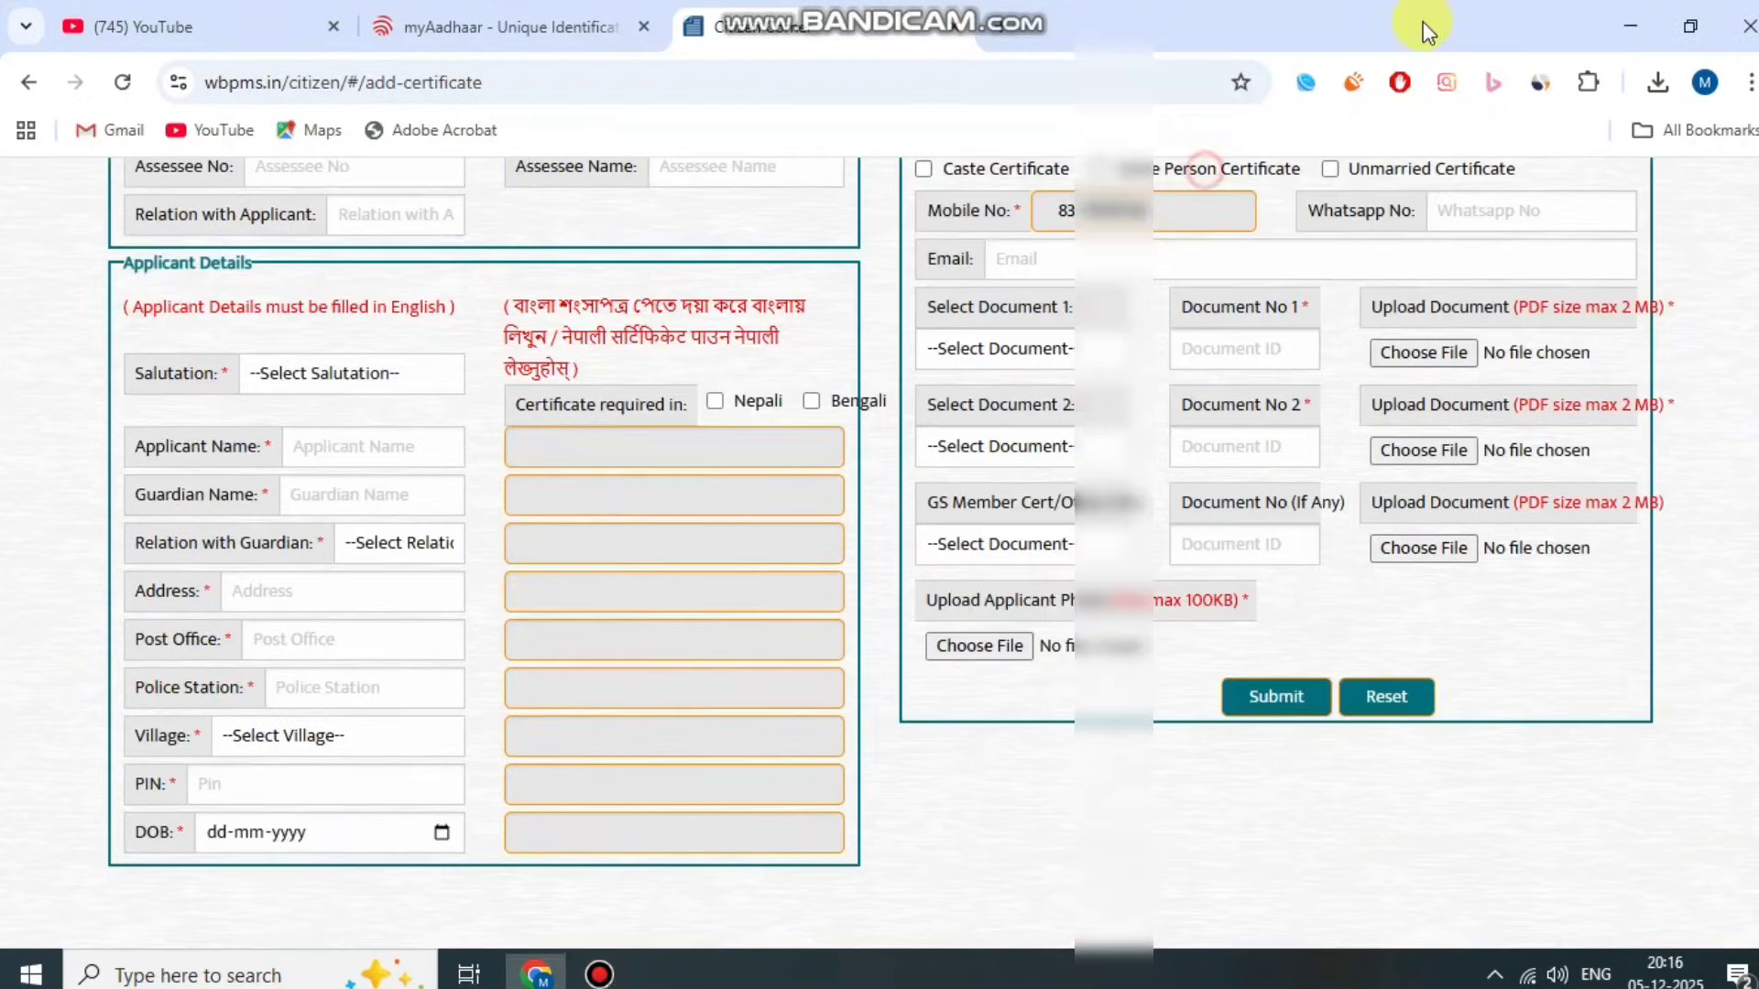
left_click_drag(126, 267, 284, 255)
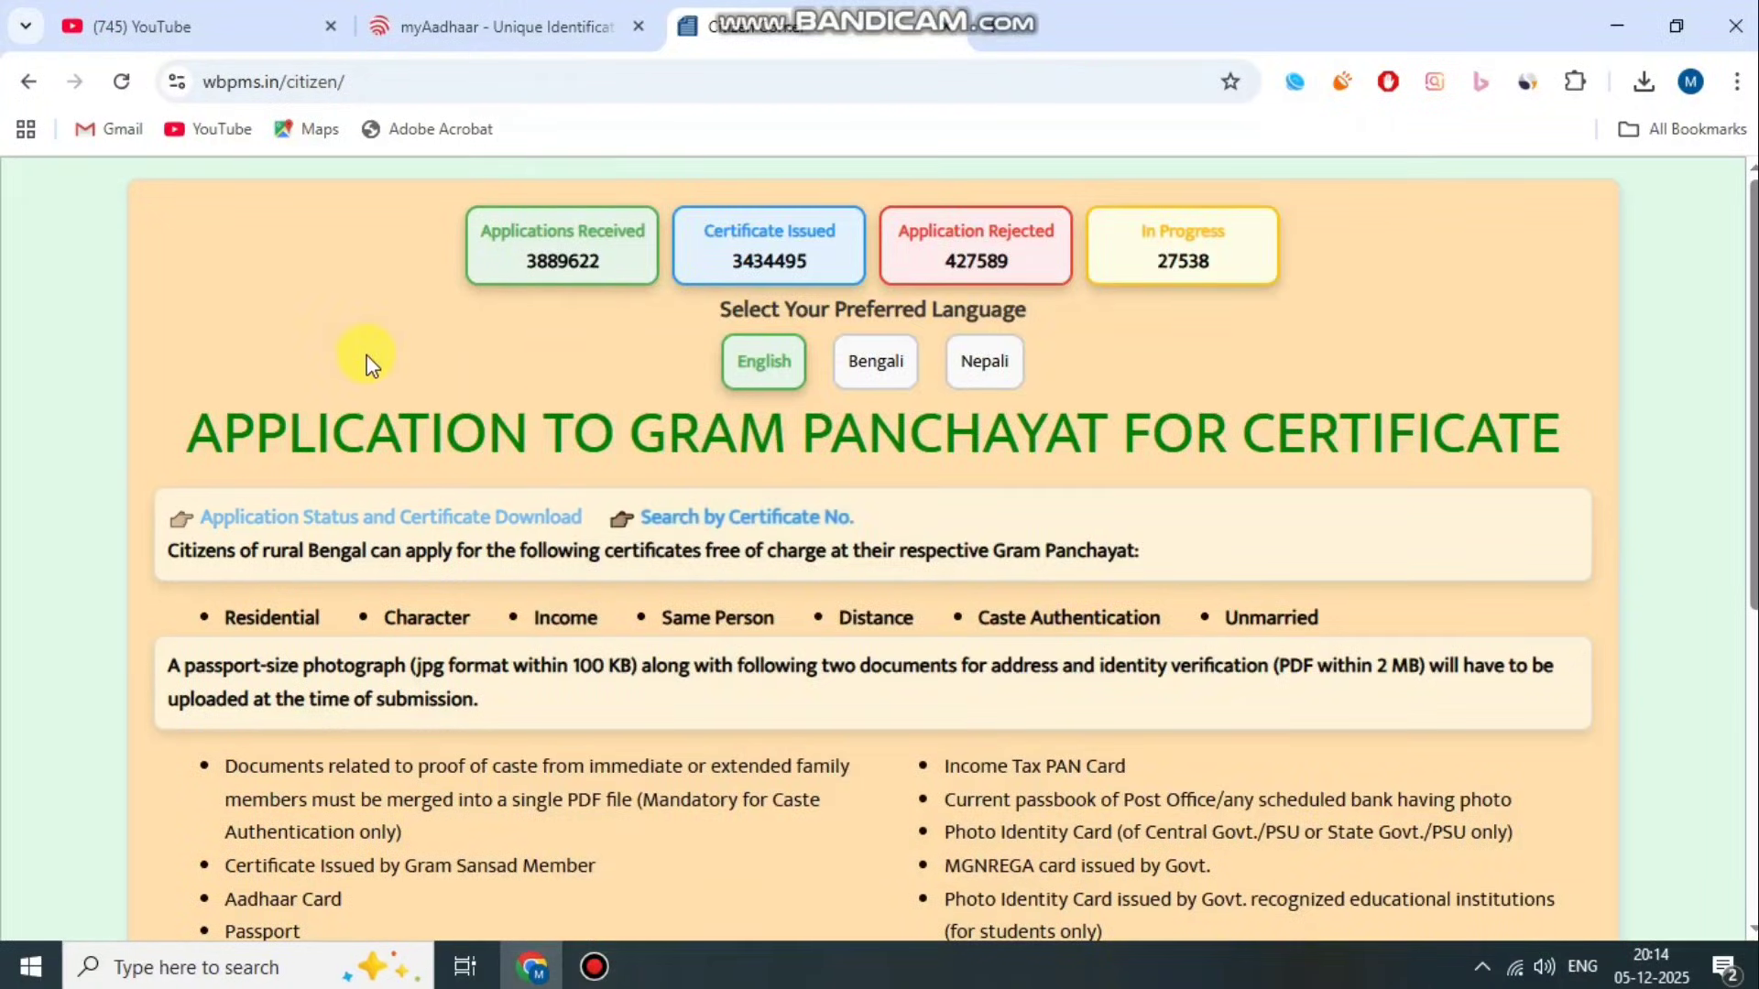
Tick the 'I would like to apply' declaration at the page bottom and proceed to sign-up
scroll(1139, 479, "down", 4)
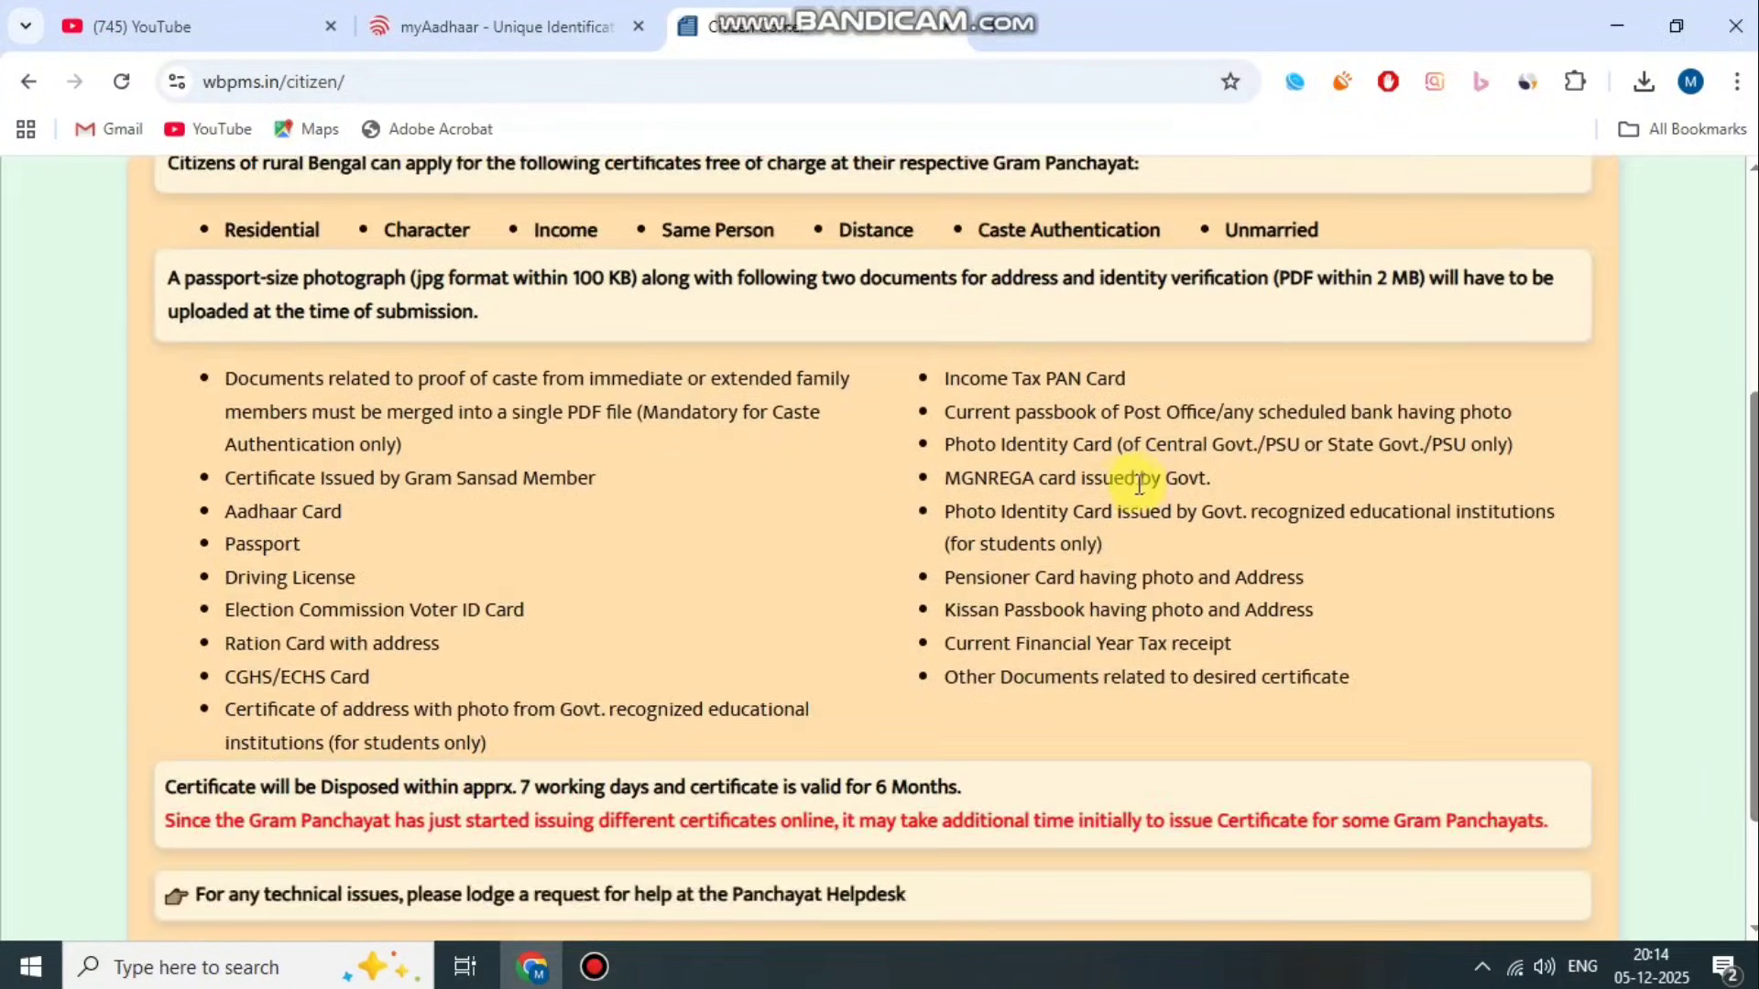
scroll(621, 533, "down", 2)
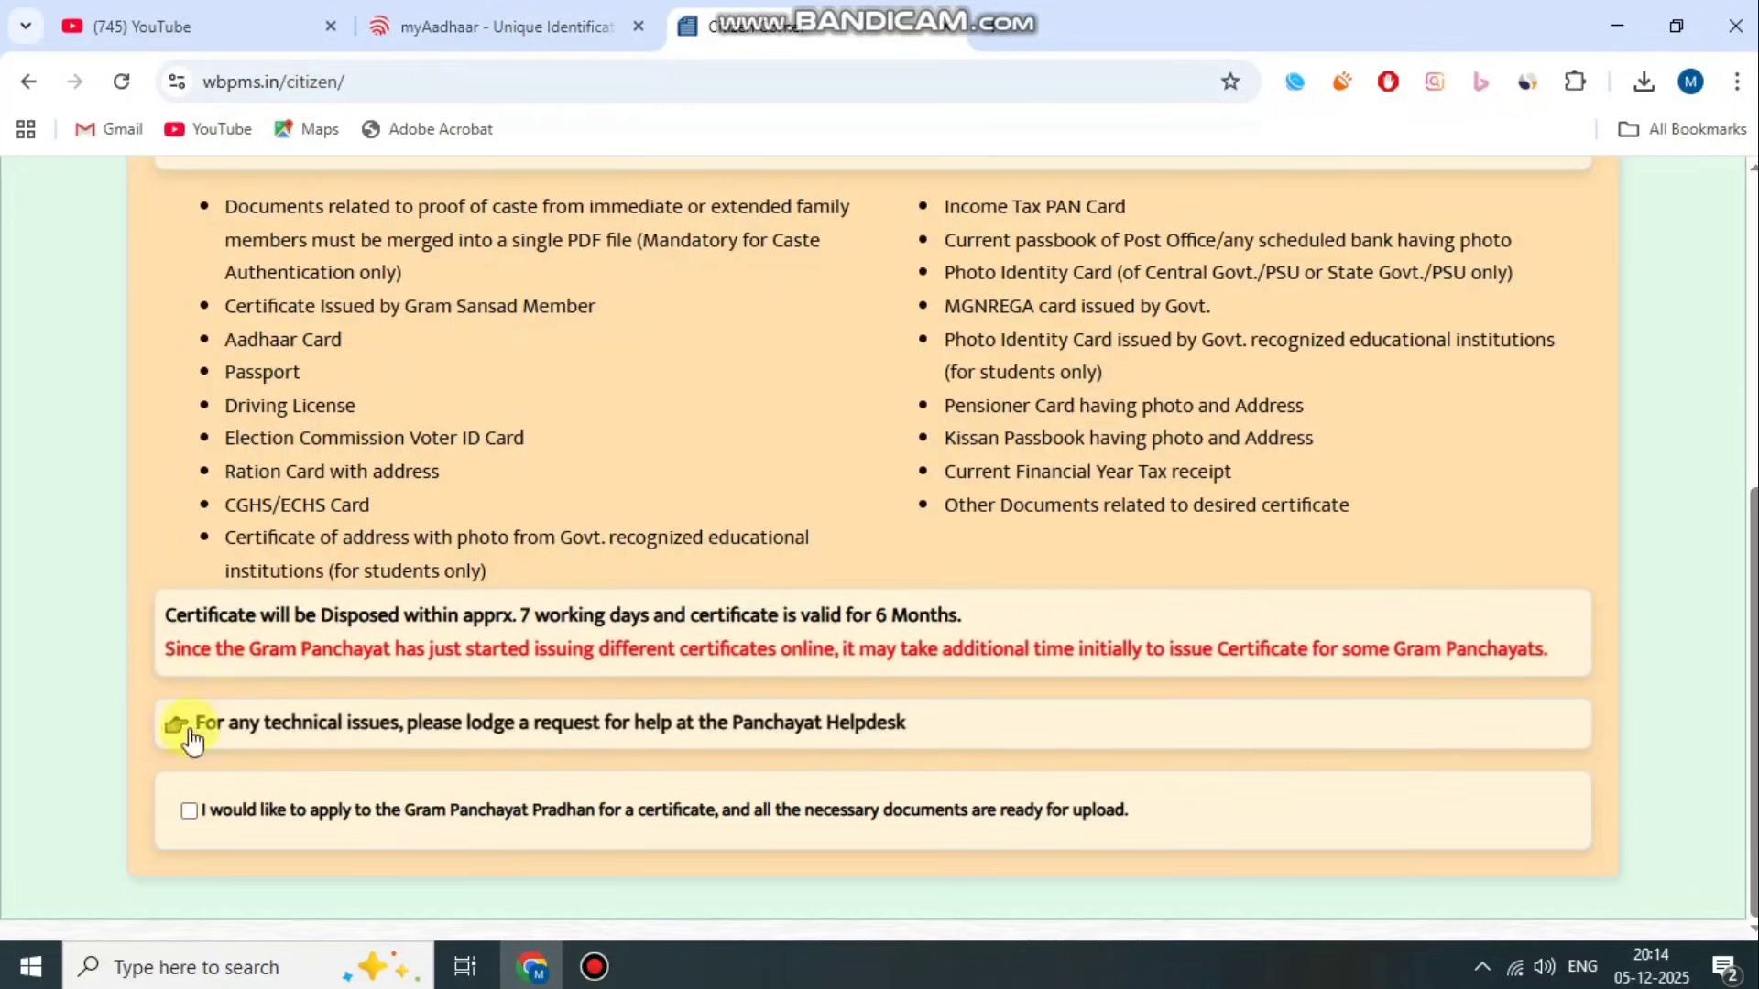
left_click(189, 812)
left_click(249, 838)
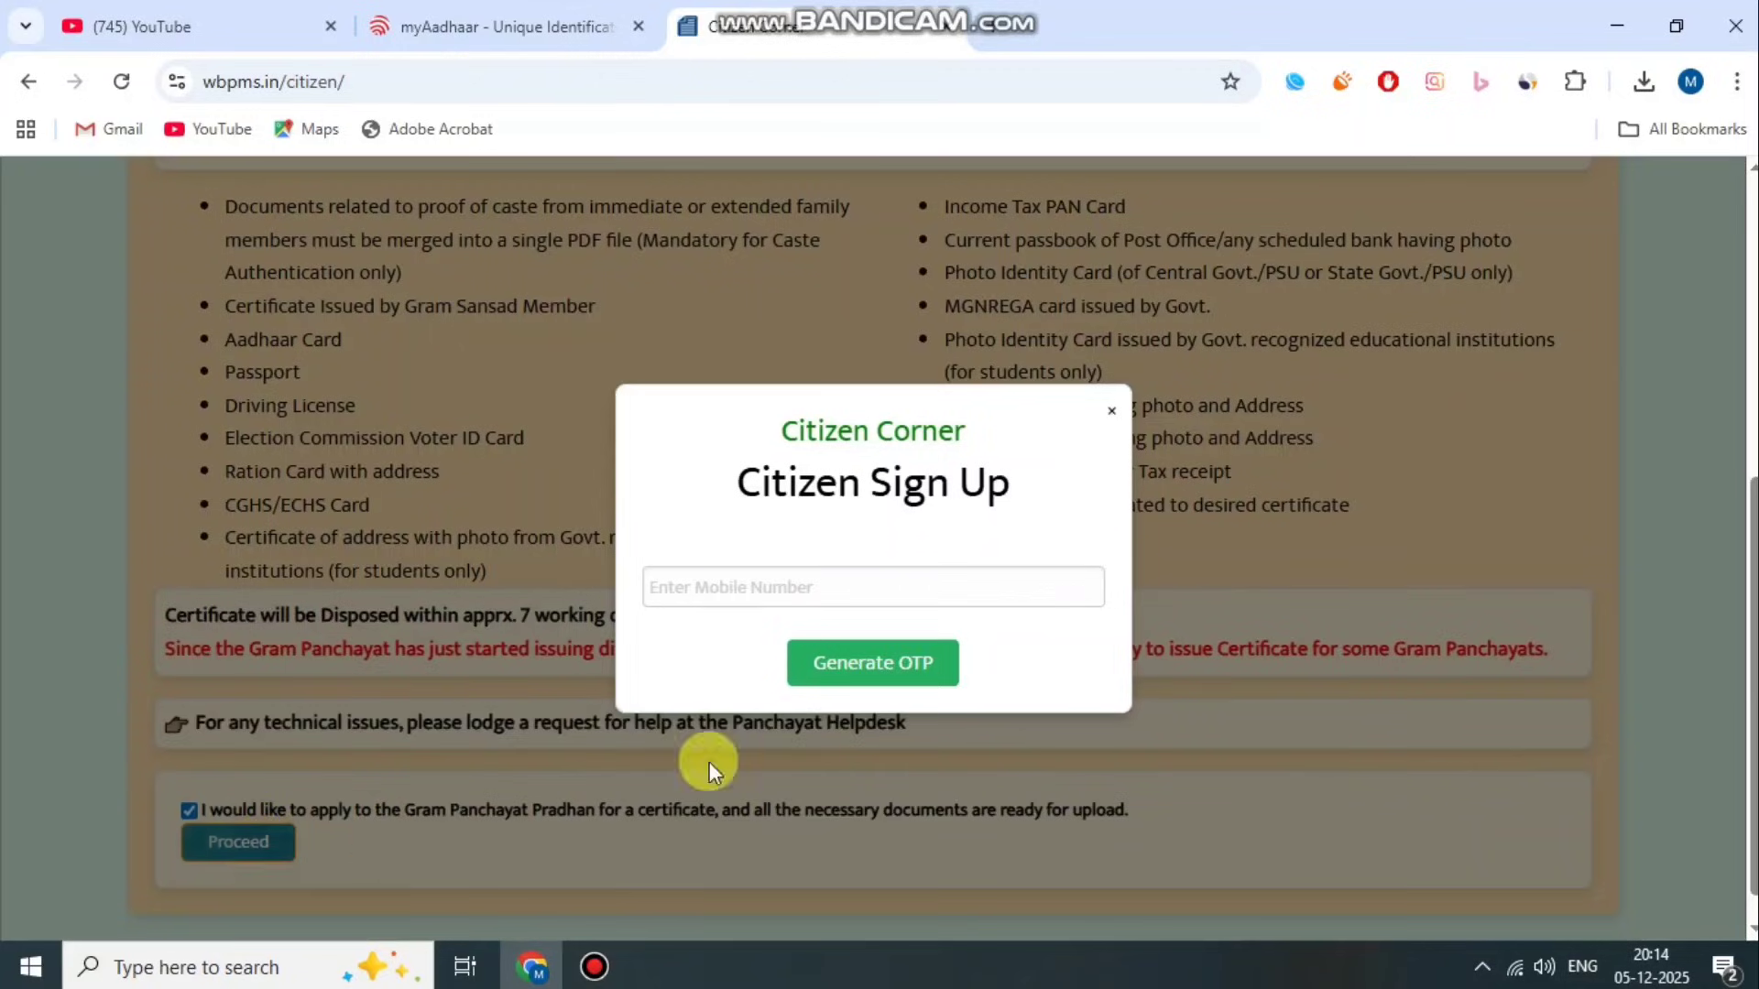
Enter the received one-time code in Citizen Sign Up and verify to reach the application form
left_click_drag(795, 499, 985, 499)
left_click(844, 589)
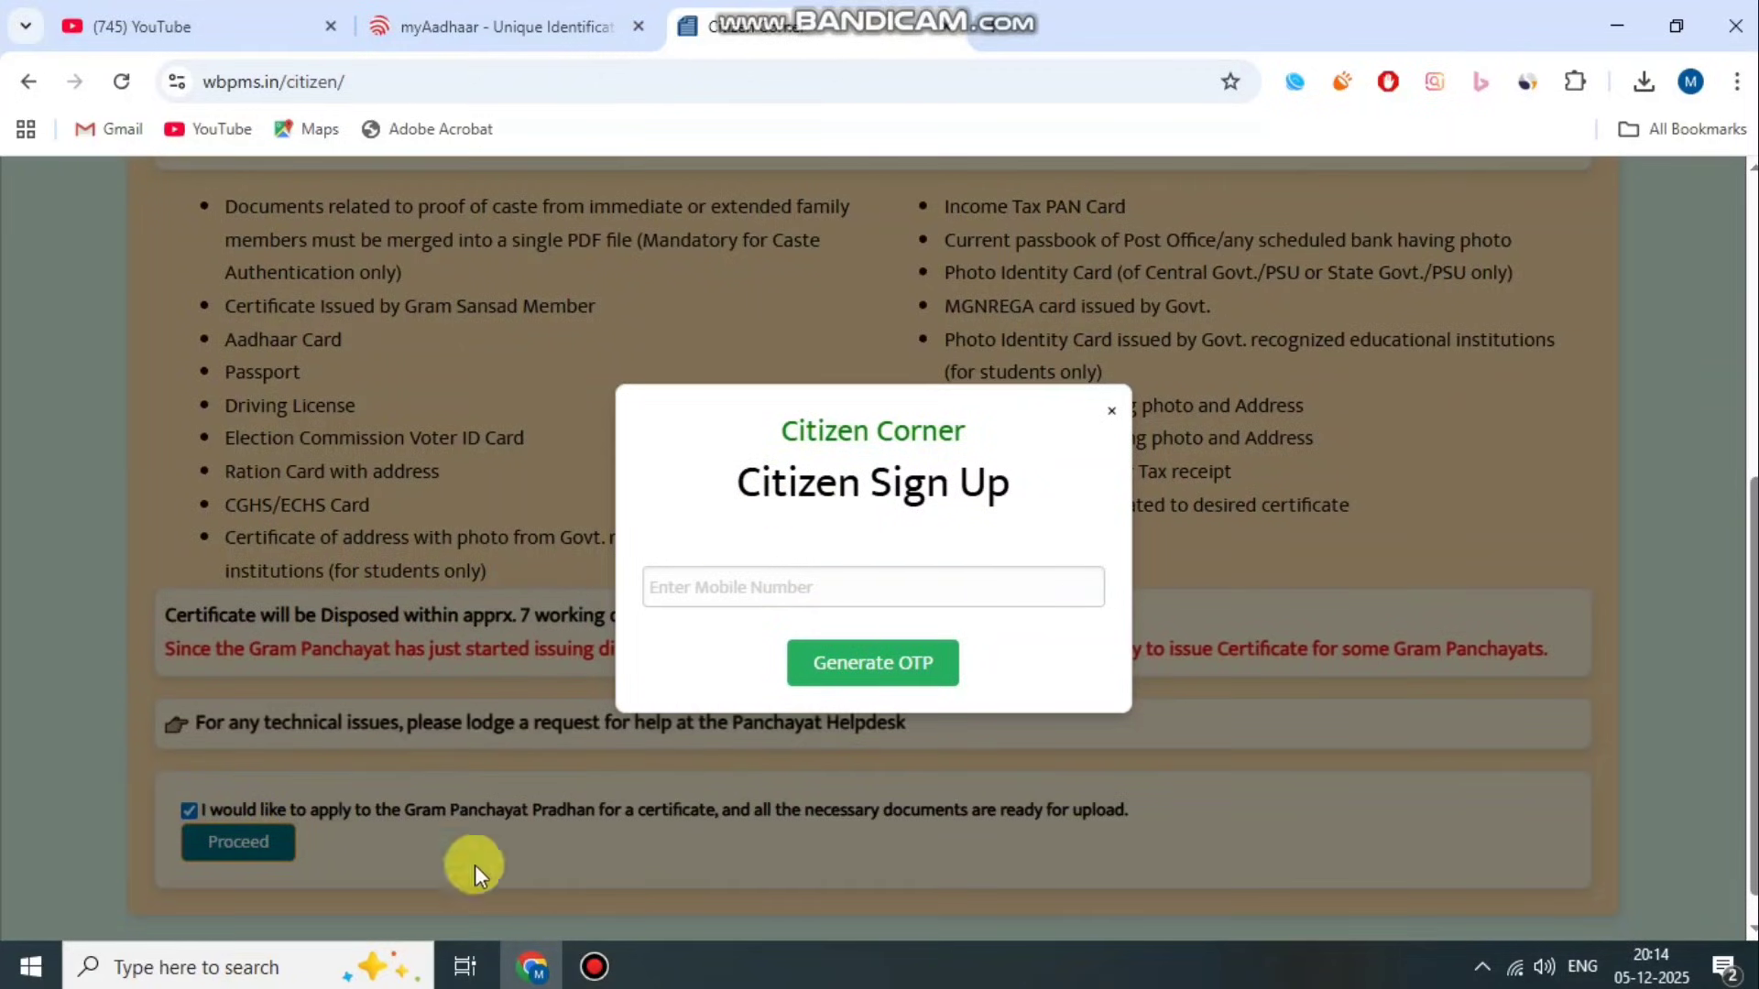
left_click(595, 963)
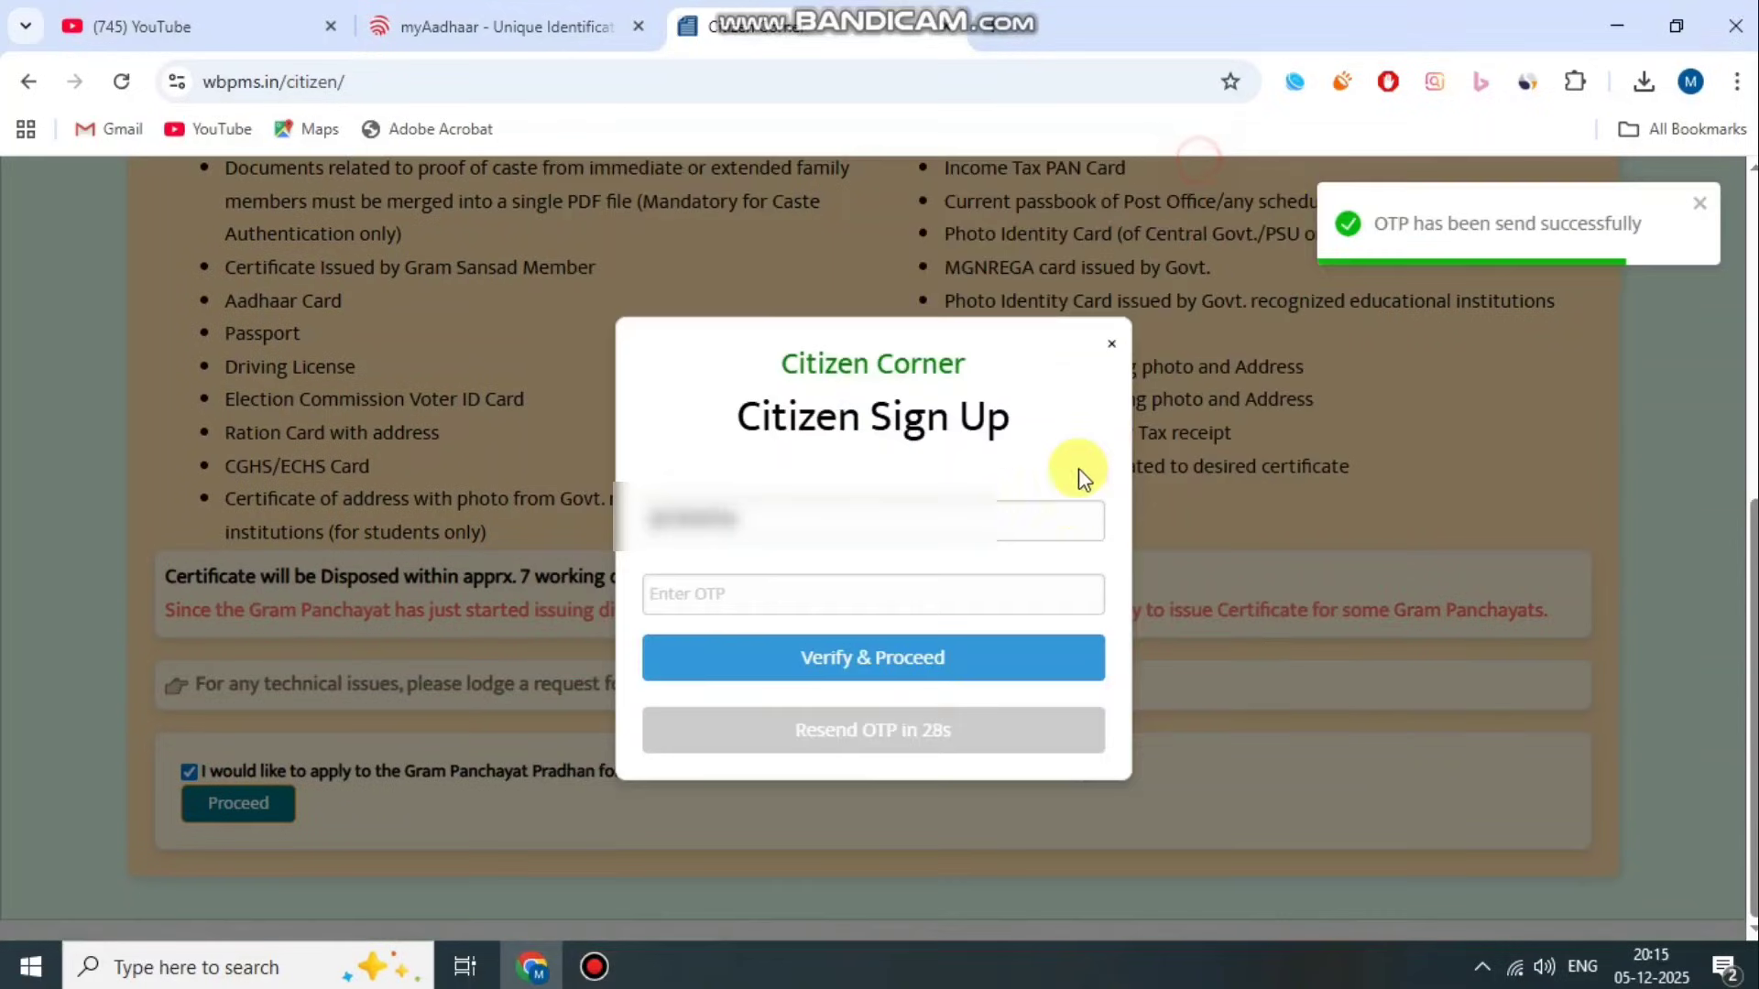
left_click(832, 602)
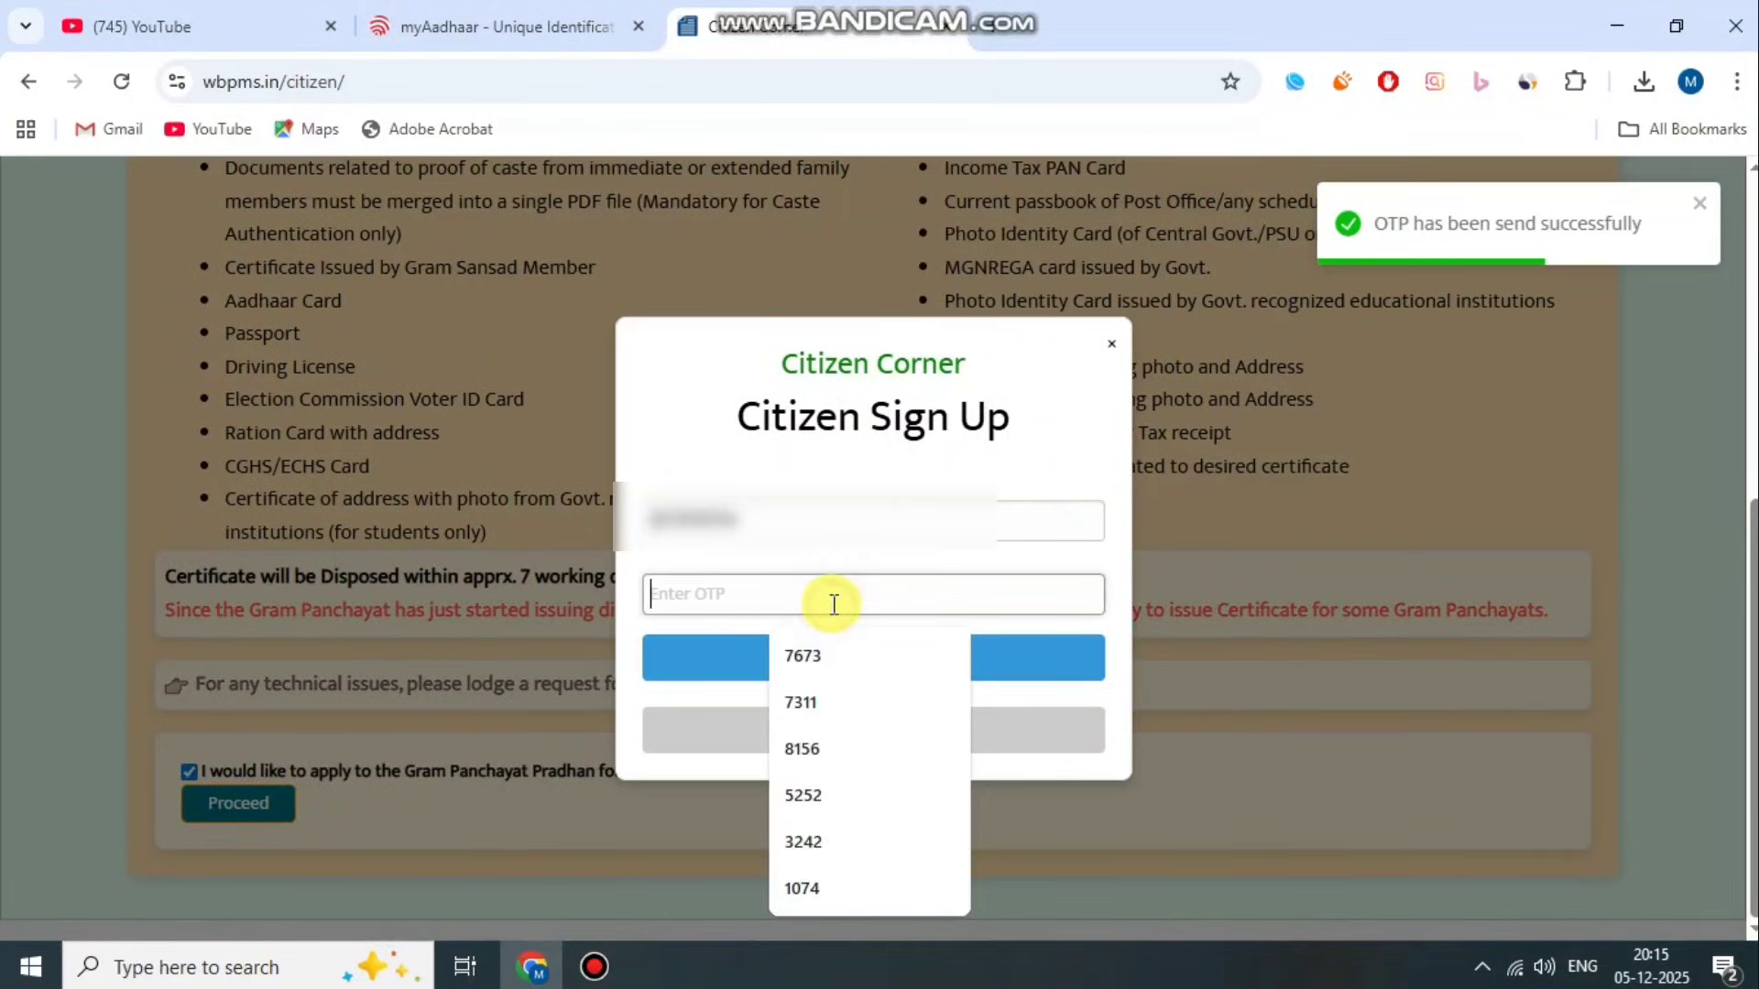
left_click(1090, 464)
left_click(931, 597)
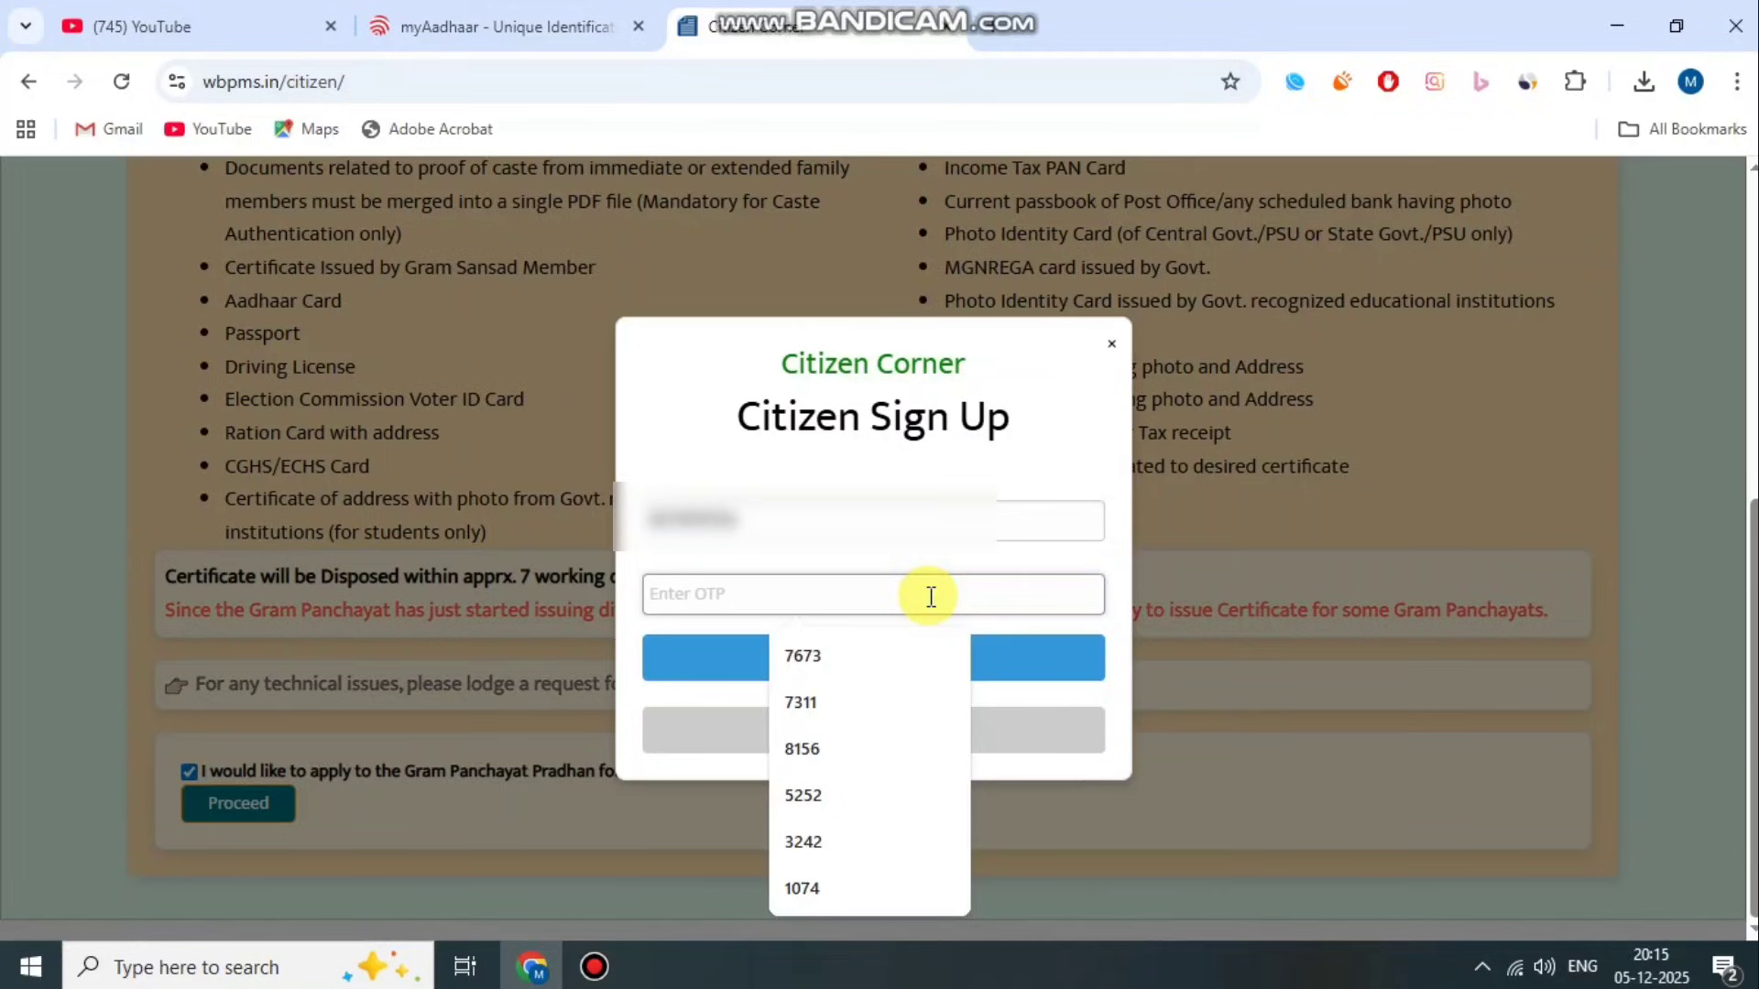
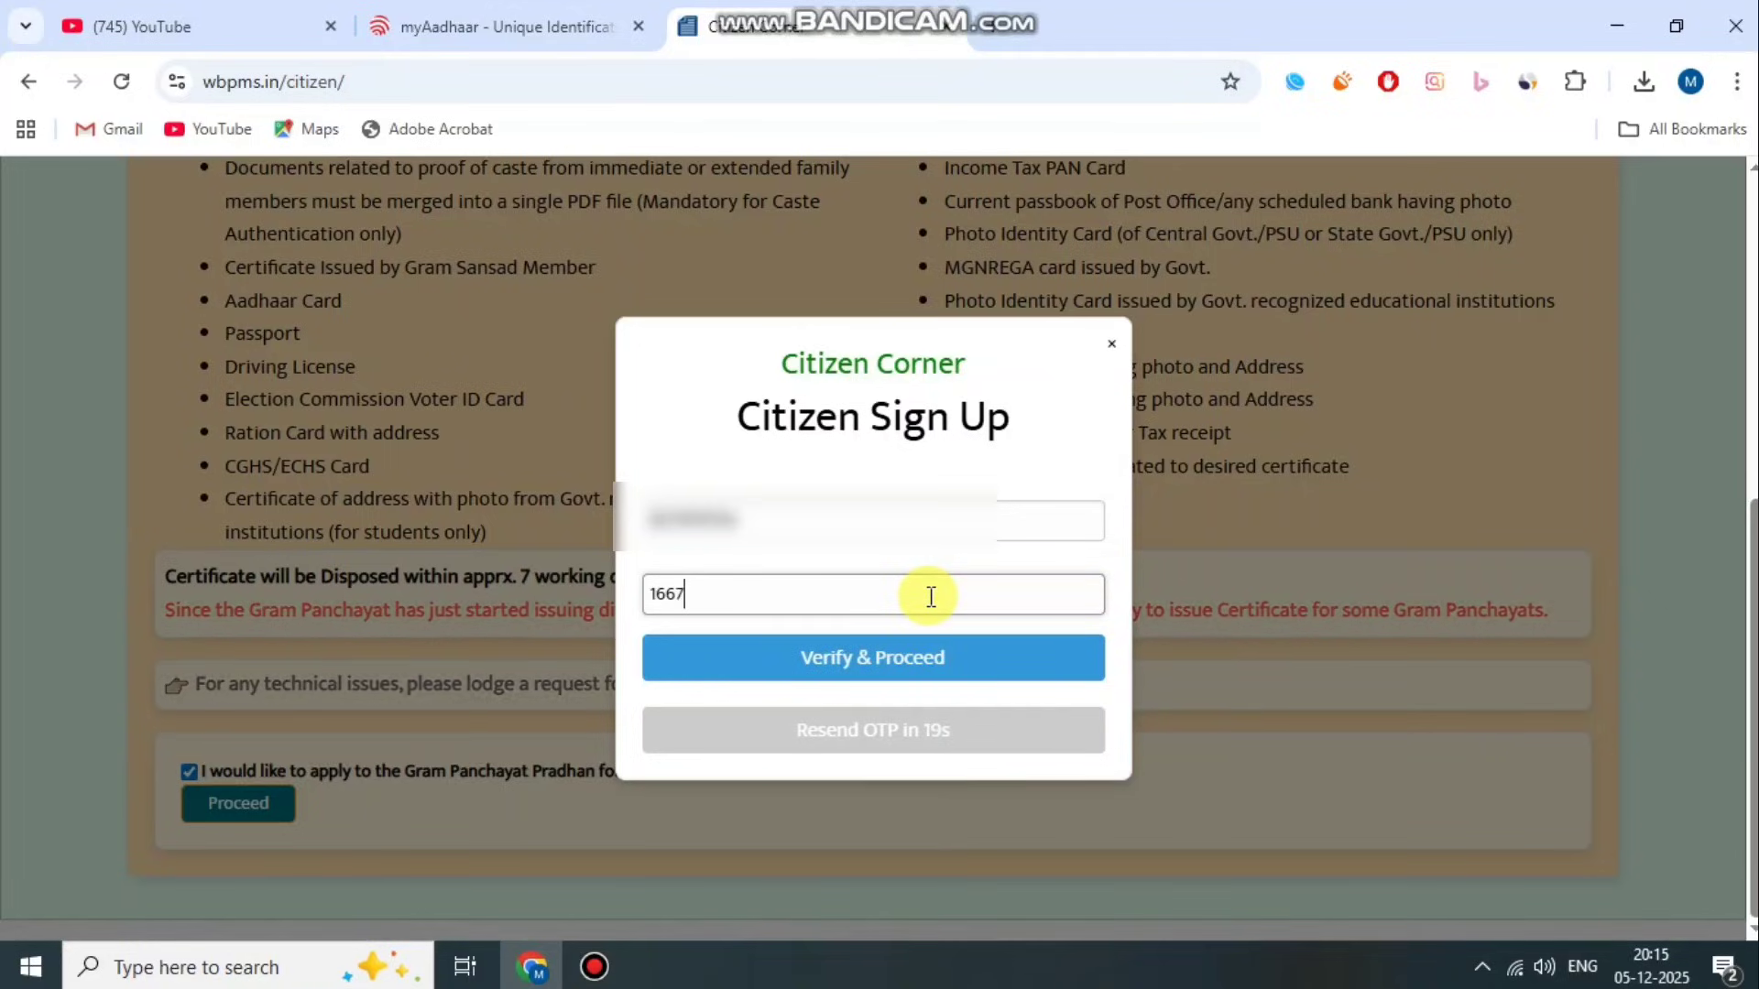
left_click(935, 659)
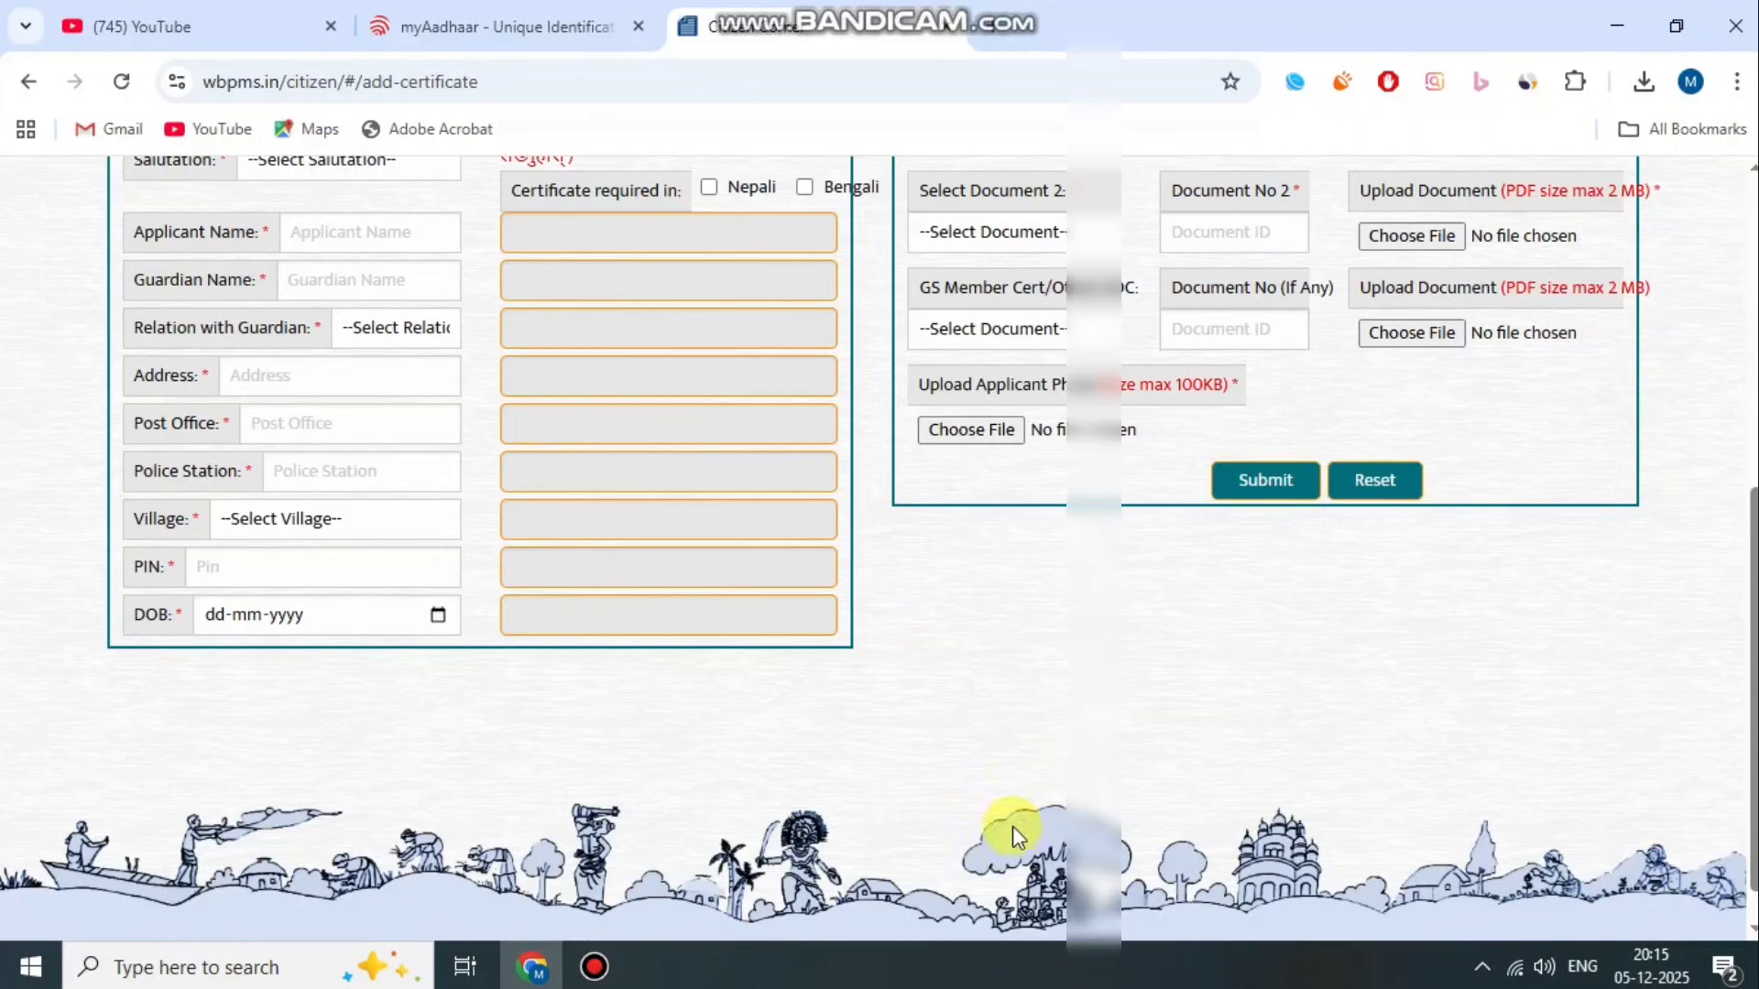
Choose SOUTH 24 PARAGANAS as the district in GP Details
left_click(594, 967)
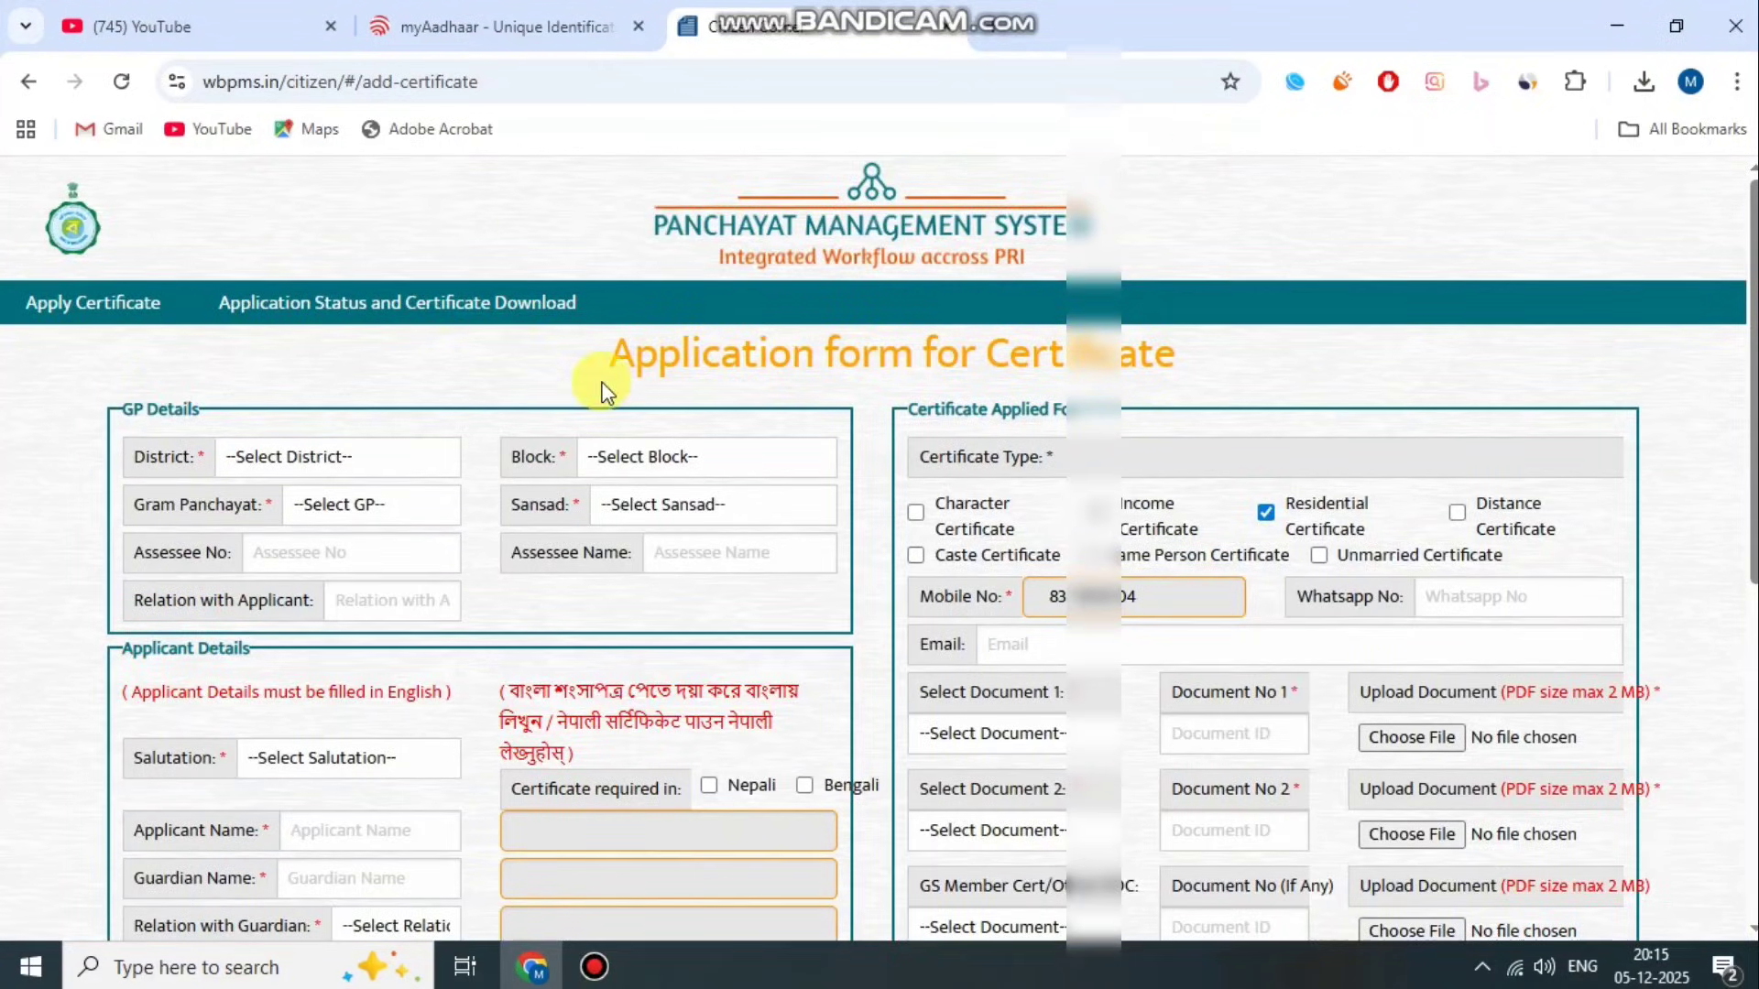
left_click_drag(116, 421, 273, 404)
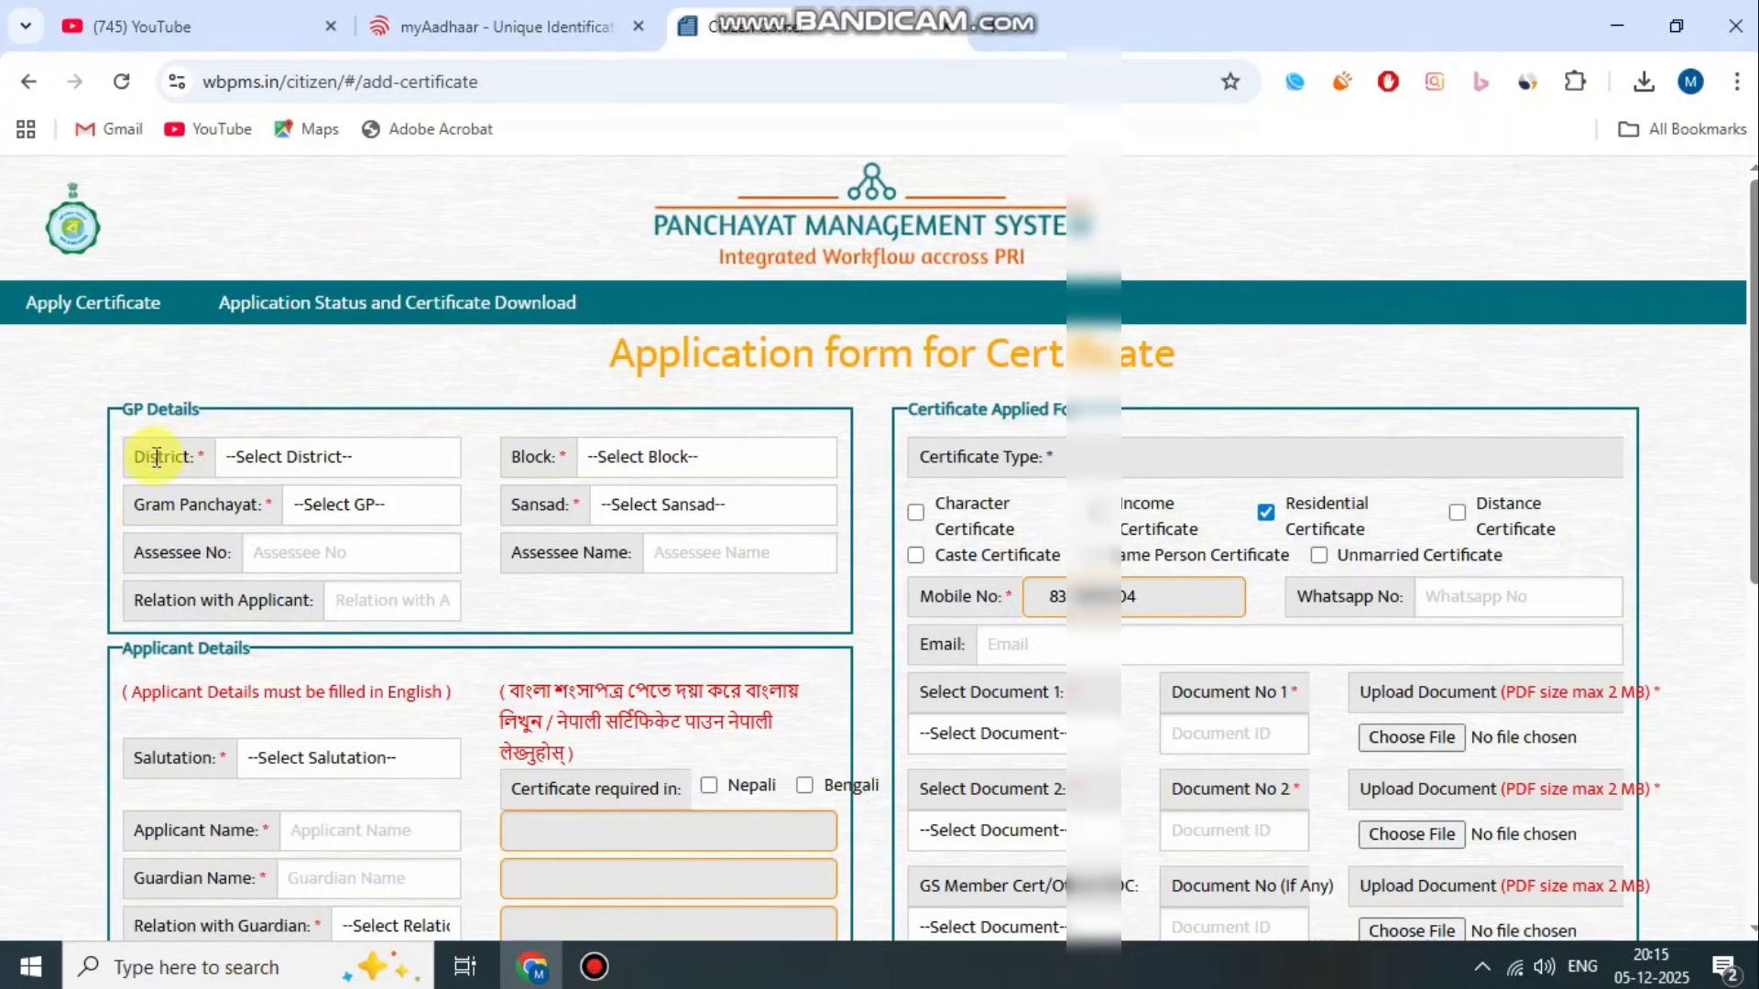
left_click_drag(147, 456, 294, 456)
left_click(294, 456)
scroll(354, 844, "down", 5)
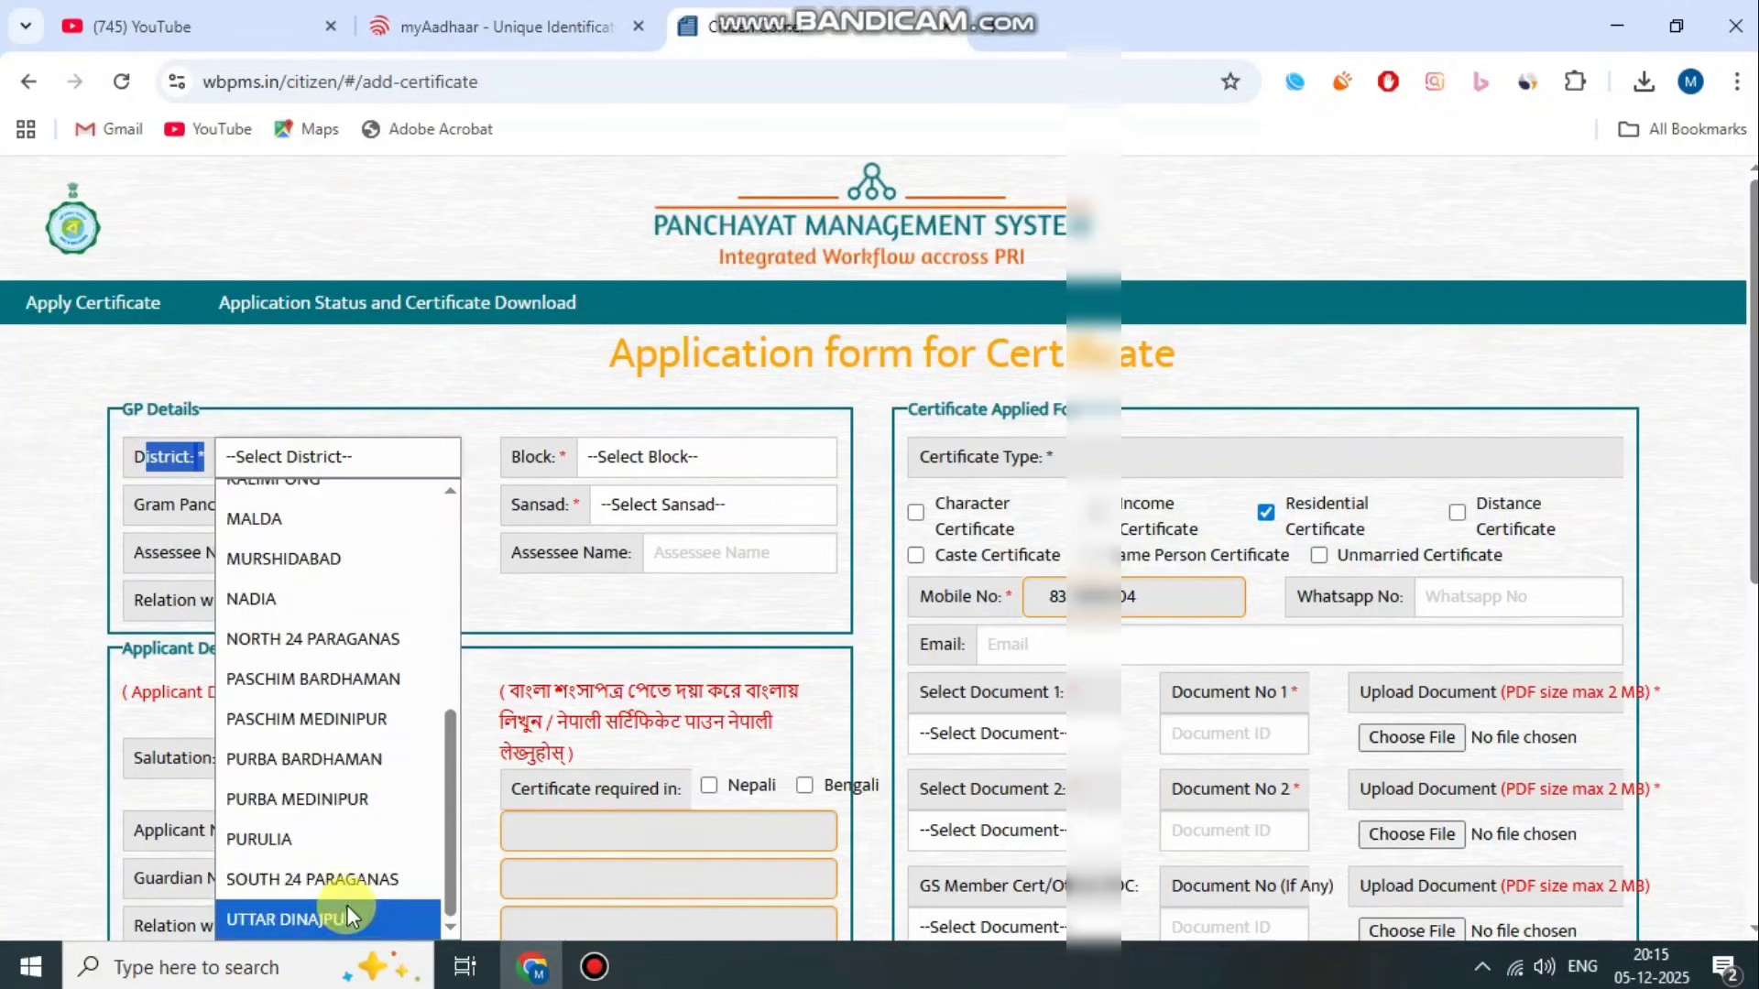
left_click(353, 877)
left_click(541, 409)
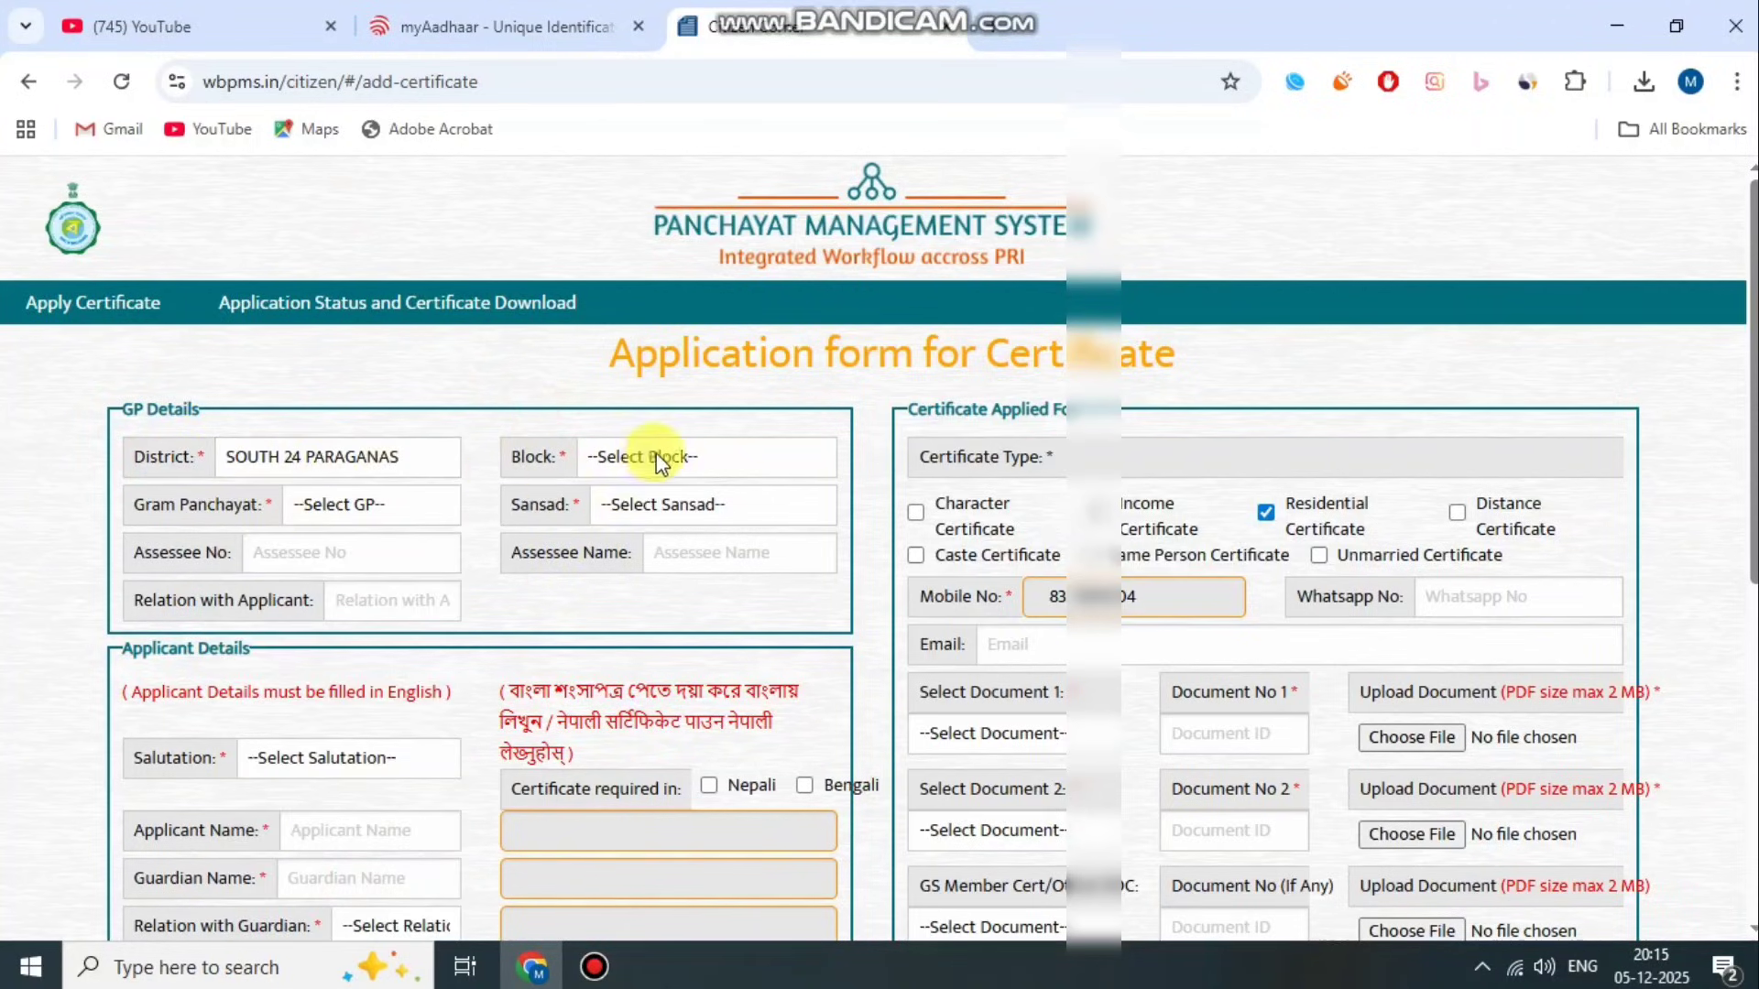
Set the block to SAGAR and the gram panchayat to RAMKARCHAR
left_click_drag(510, 457, 678, 464)
left_click(677, 464)
scroll(675, 824, "down", 5)
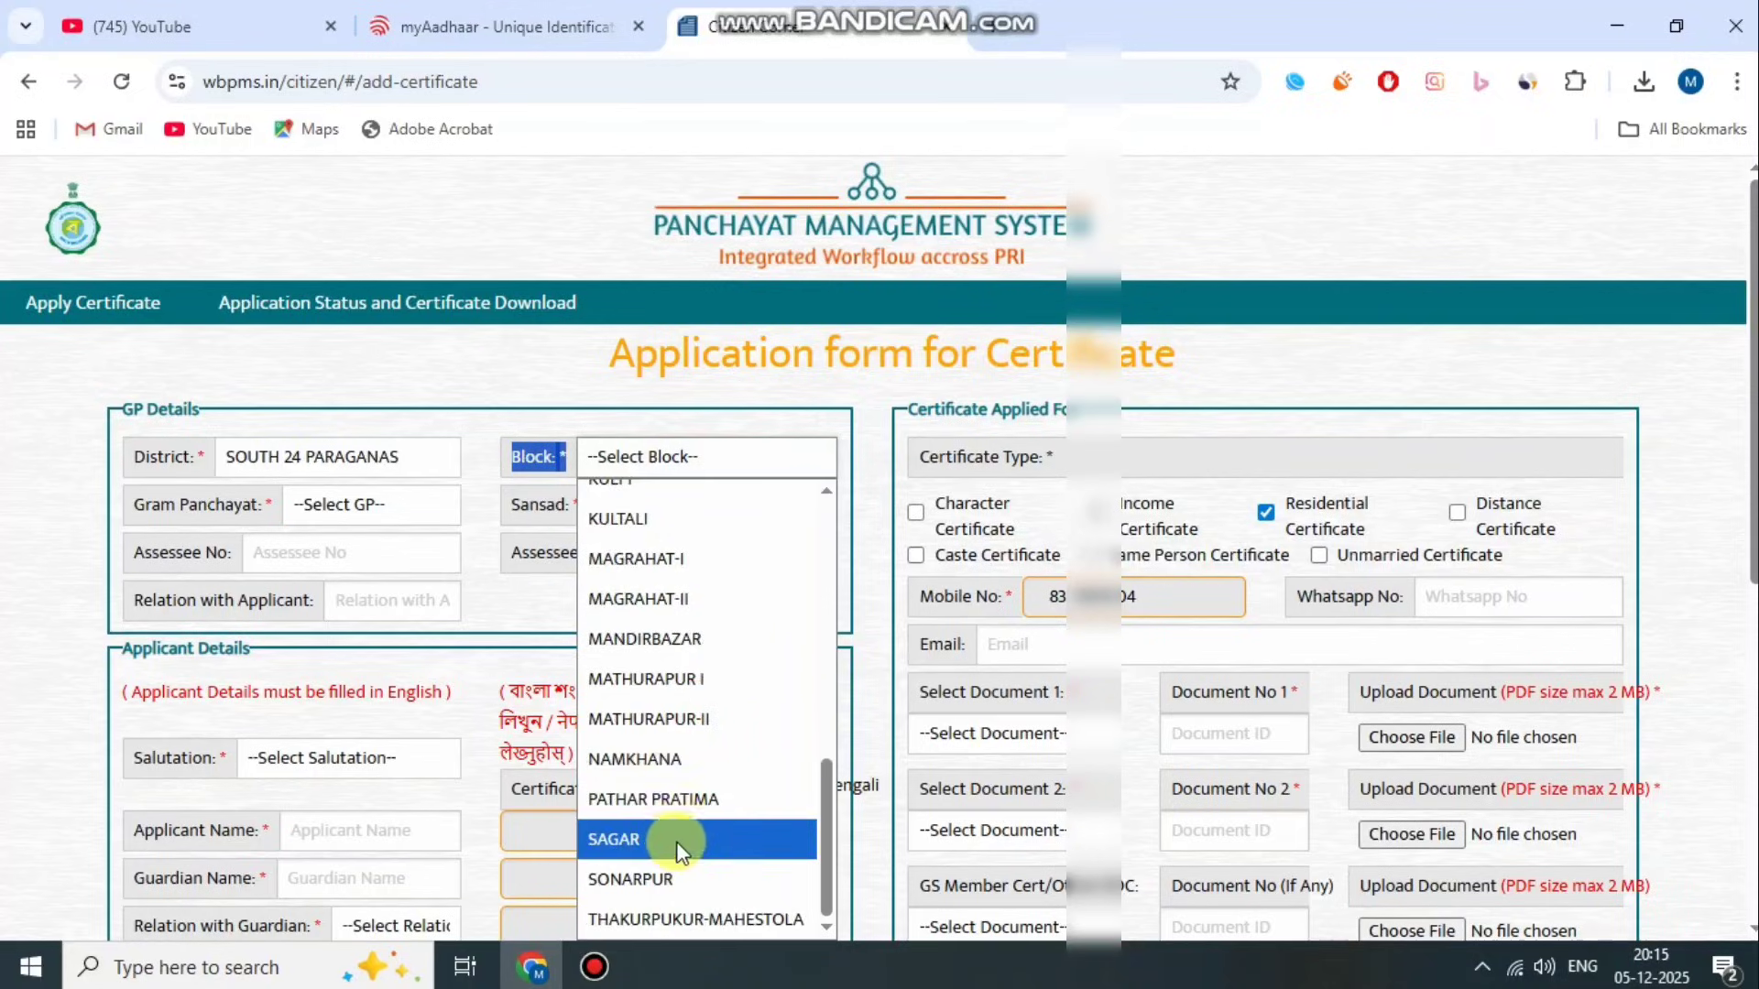
left_click(675, 837)
left_click_drag(138, 504, 364, 510)
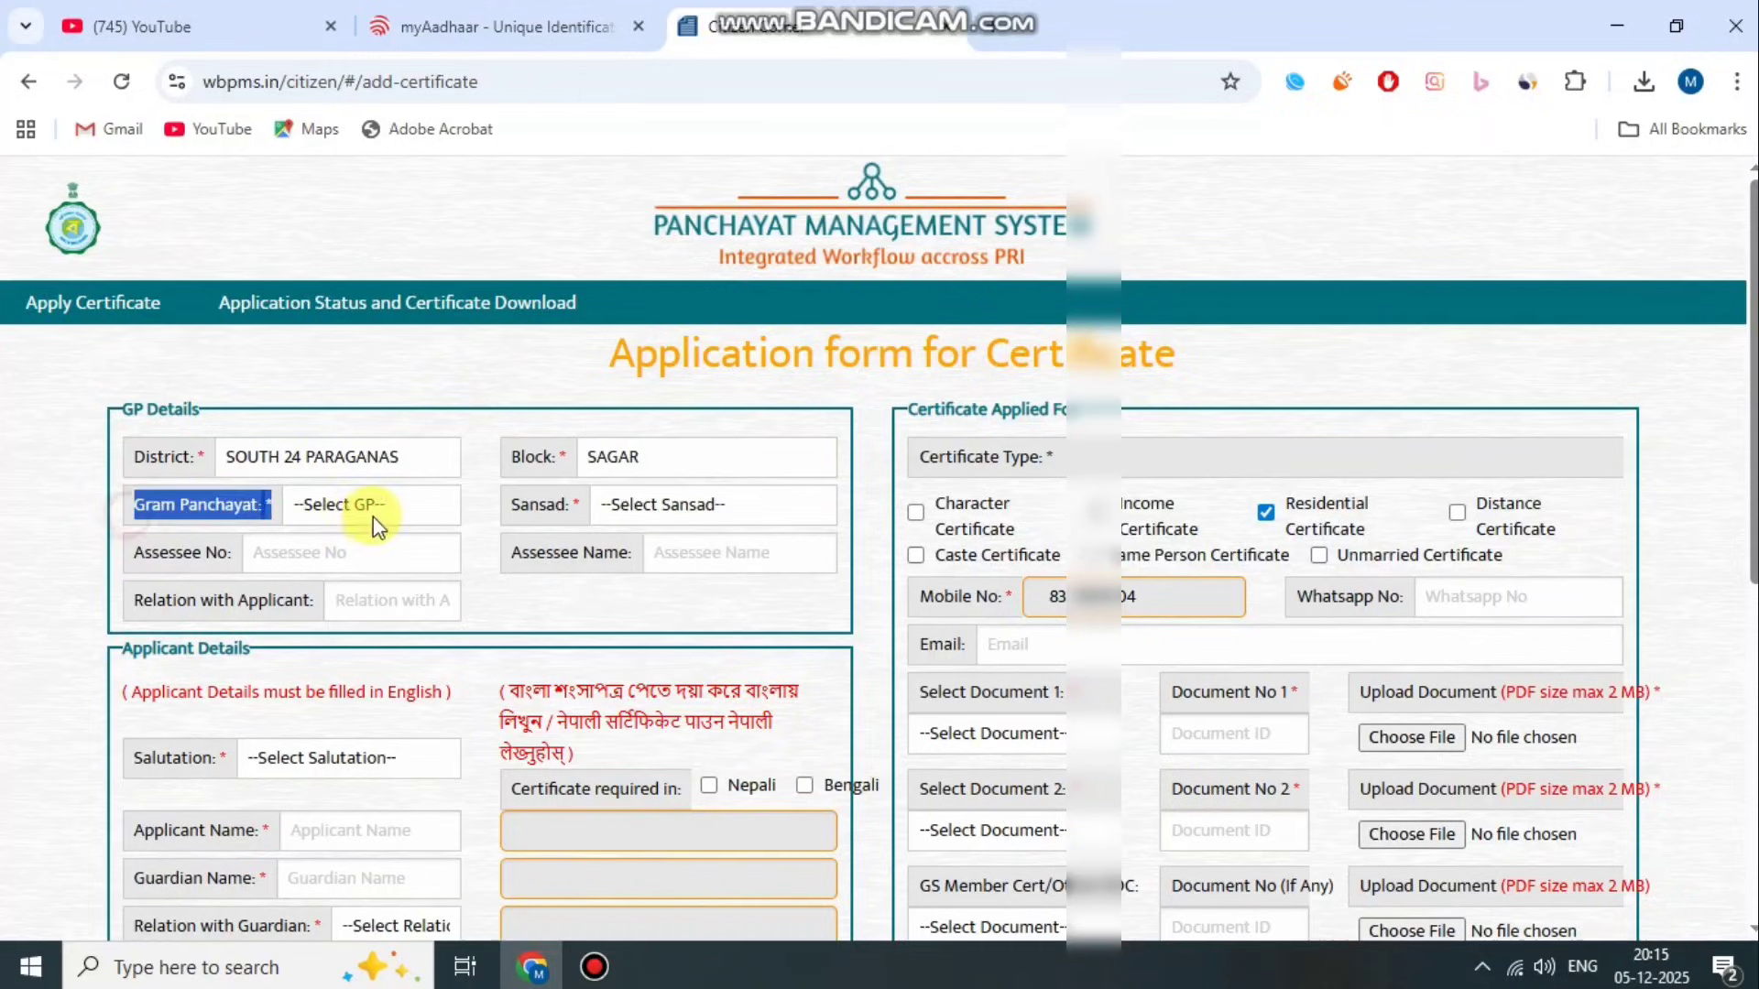
left_click(365, 509)
left_click(375, 867)
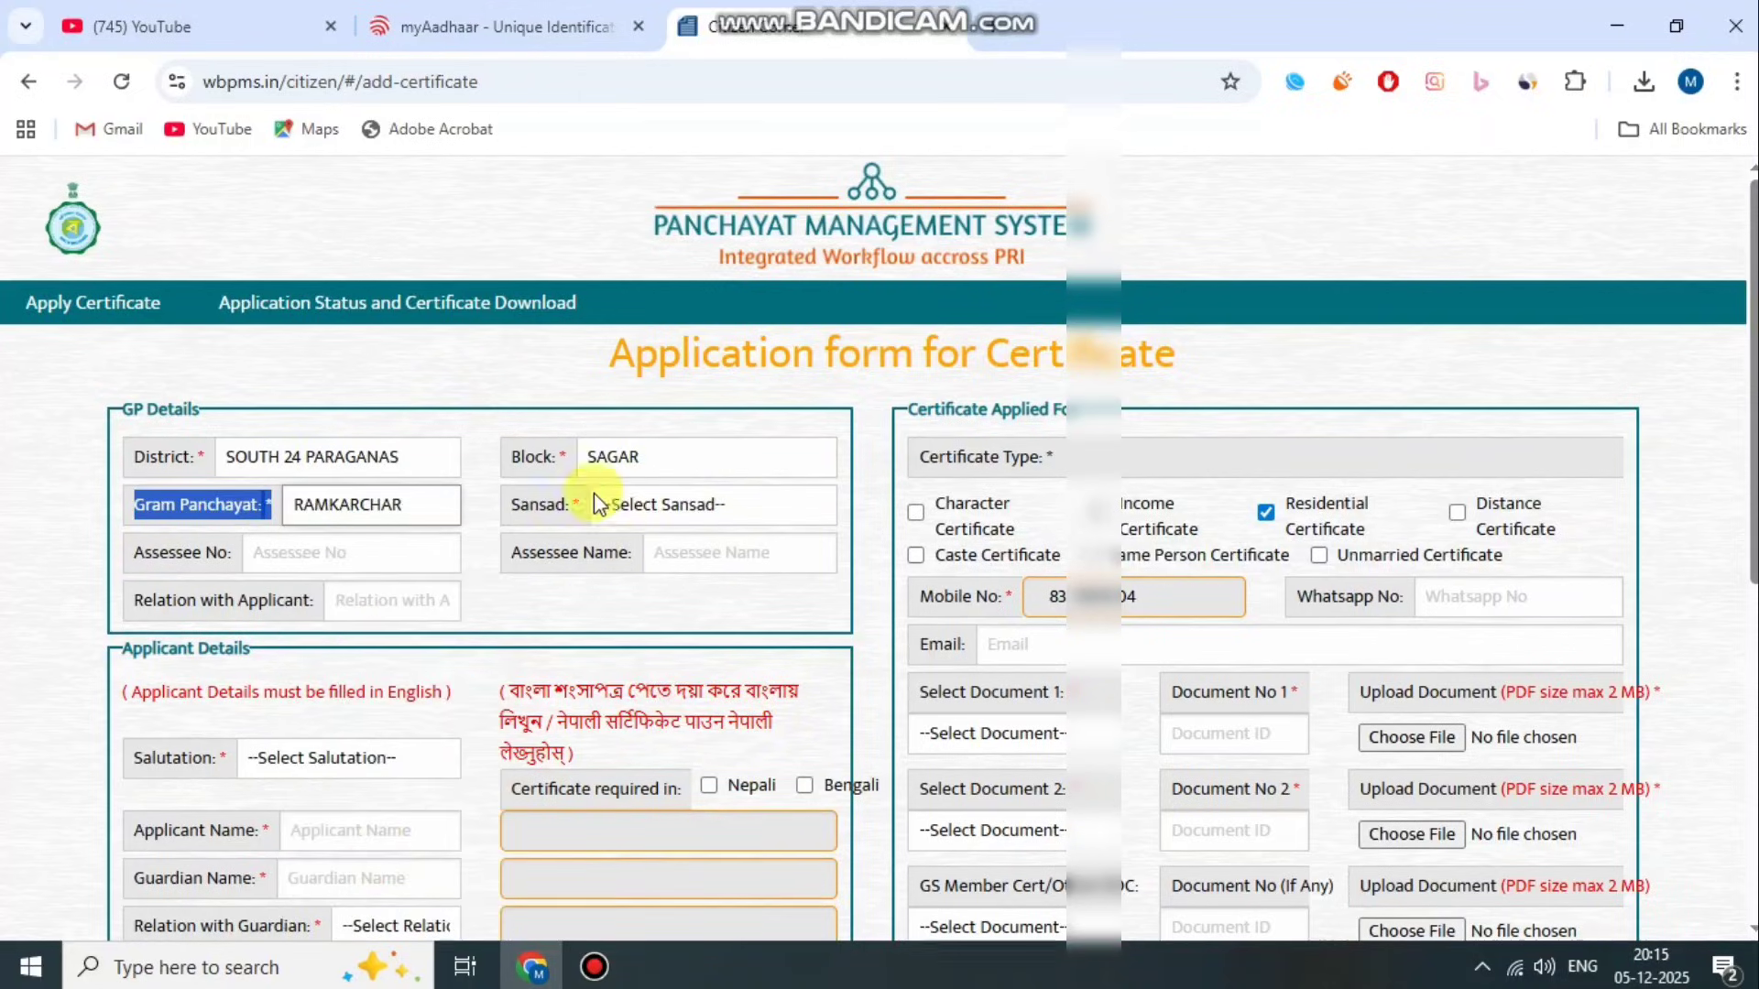
Choose RAMKARCHAR / XXI as the sansad
left_click_drag(503, 504, 719, 513)
left_click(719, 513)
scroll(797, 238, "down", 5)
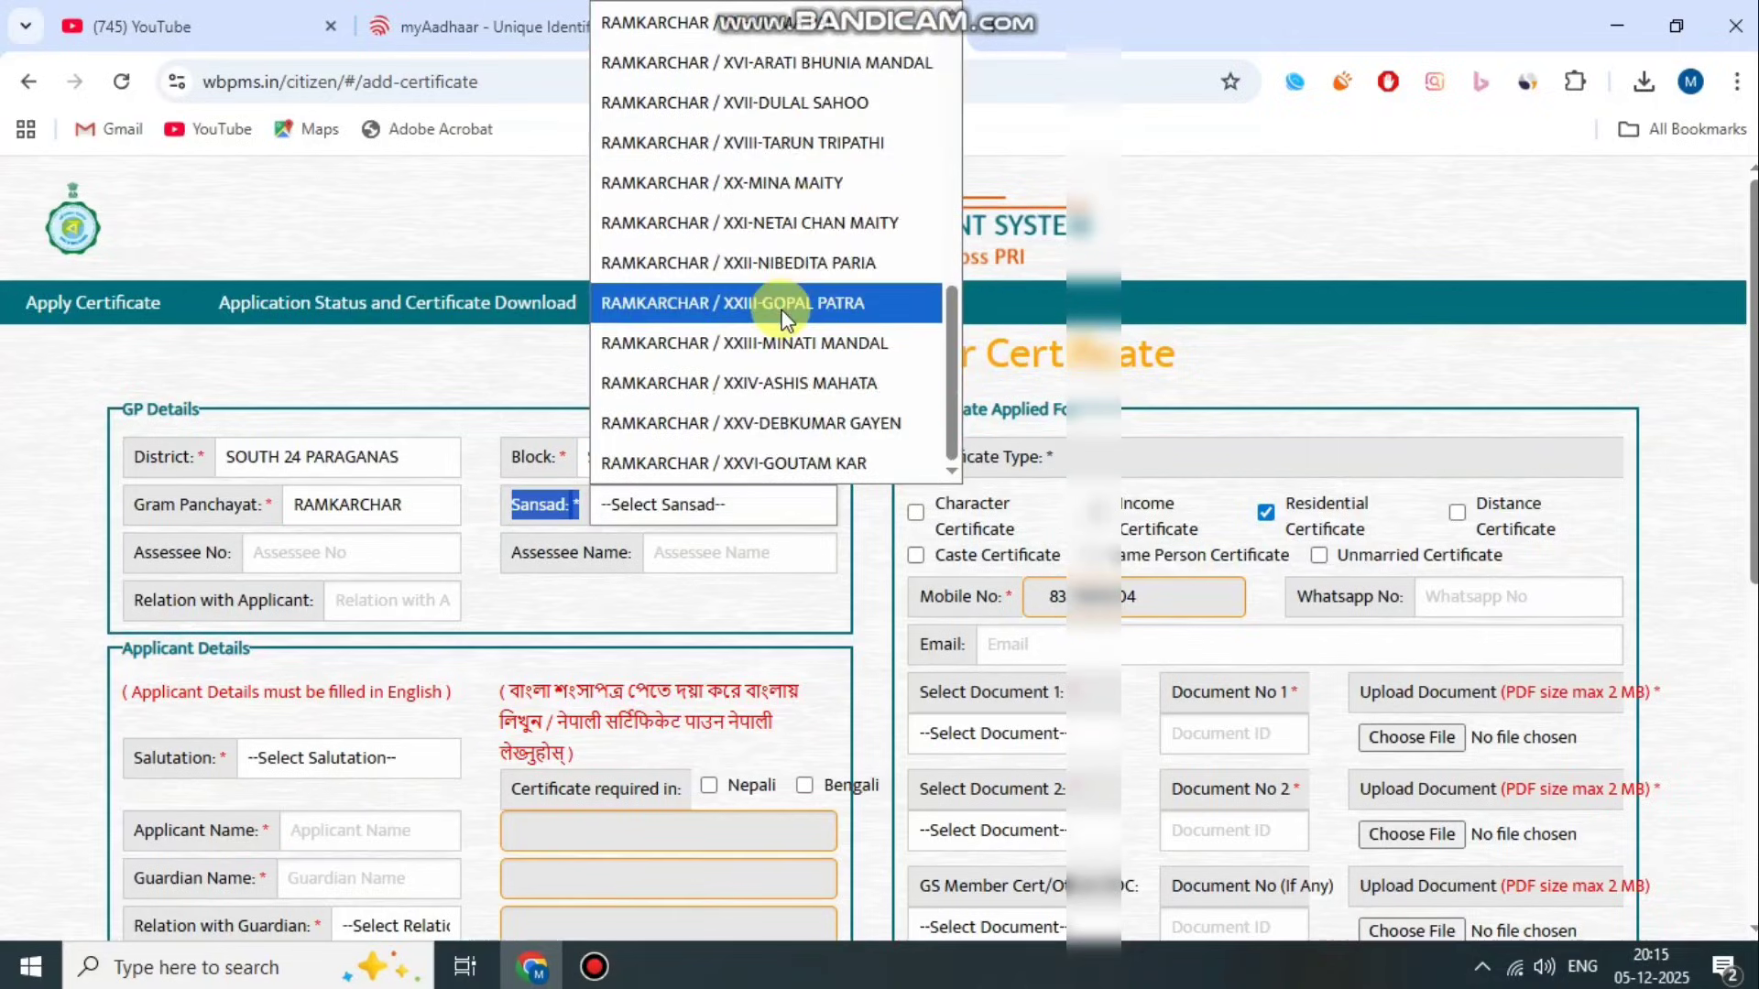
left_click(787, 218)
left_click(447, 392)
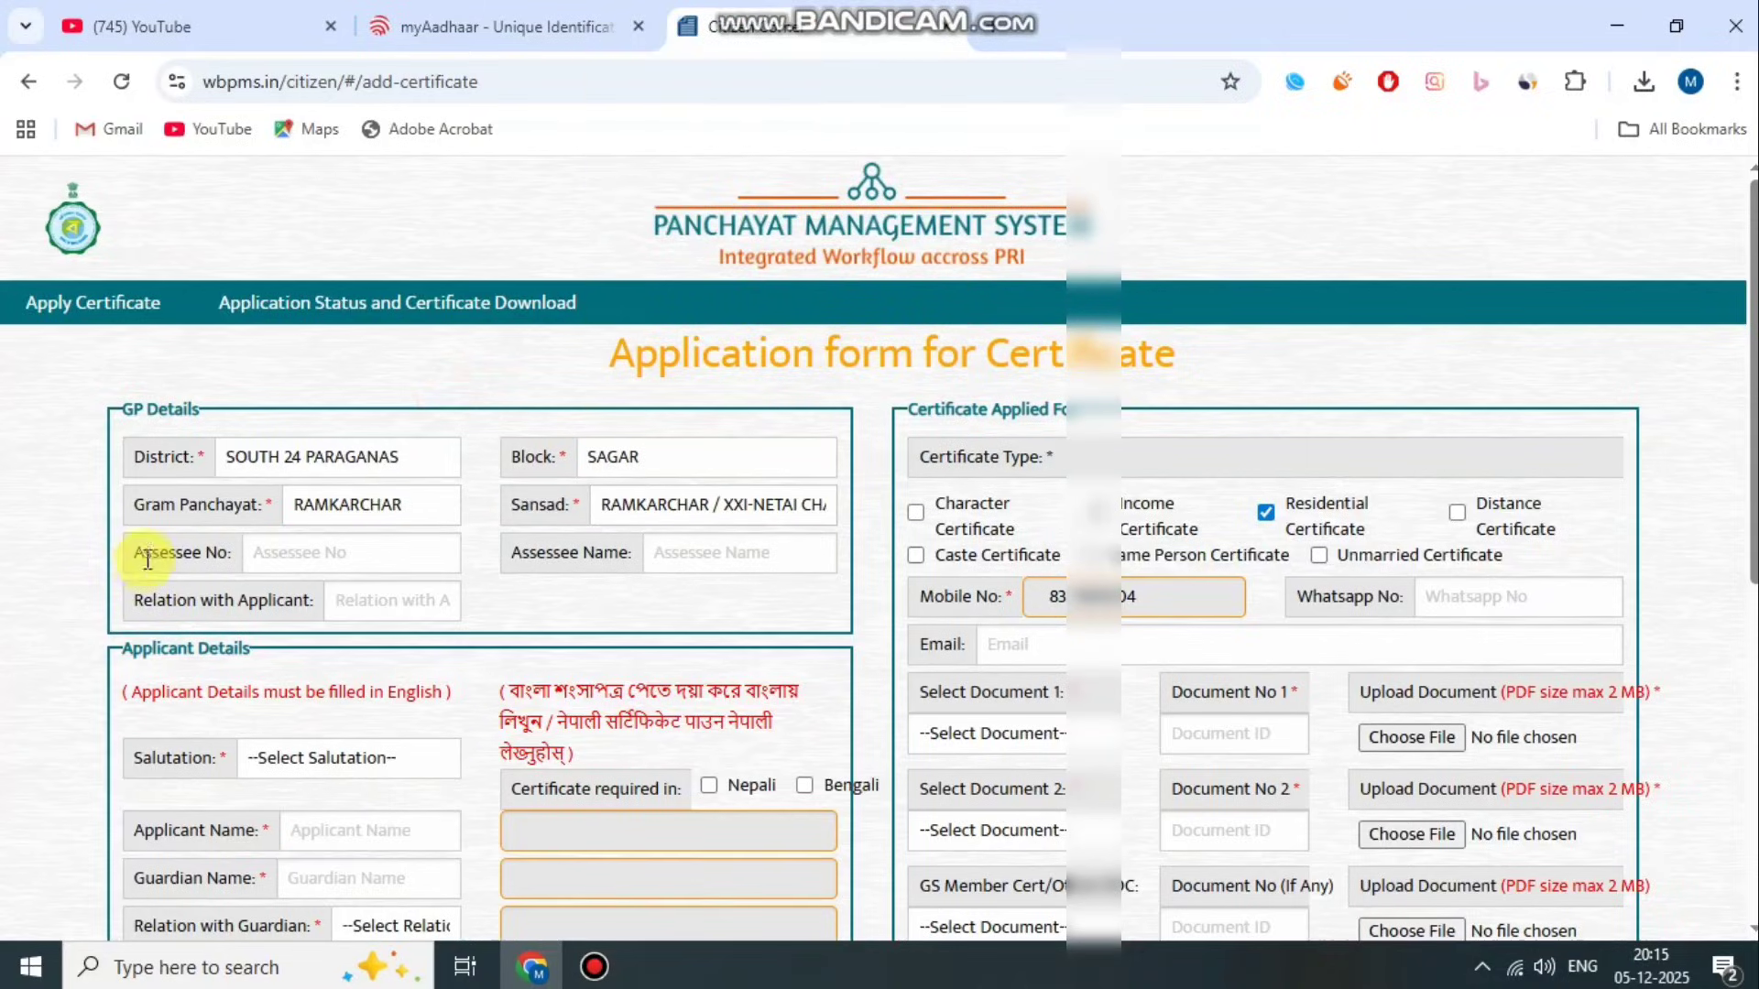
Review the Assessee No, Assessee Name and Relation with Applicant fields
left_click_drag(138, 552, 249, 551)
left_click_drag(512, 553, 630, 553)
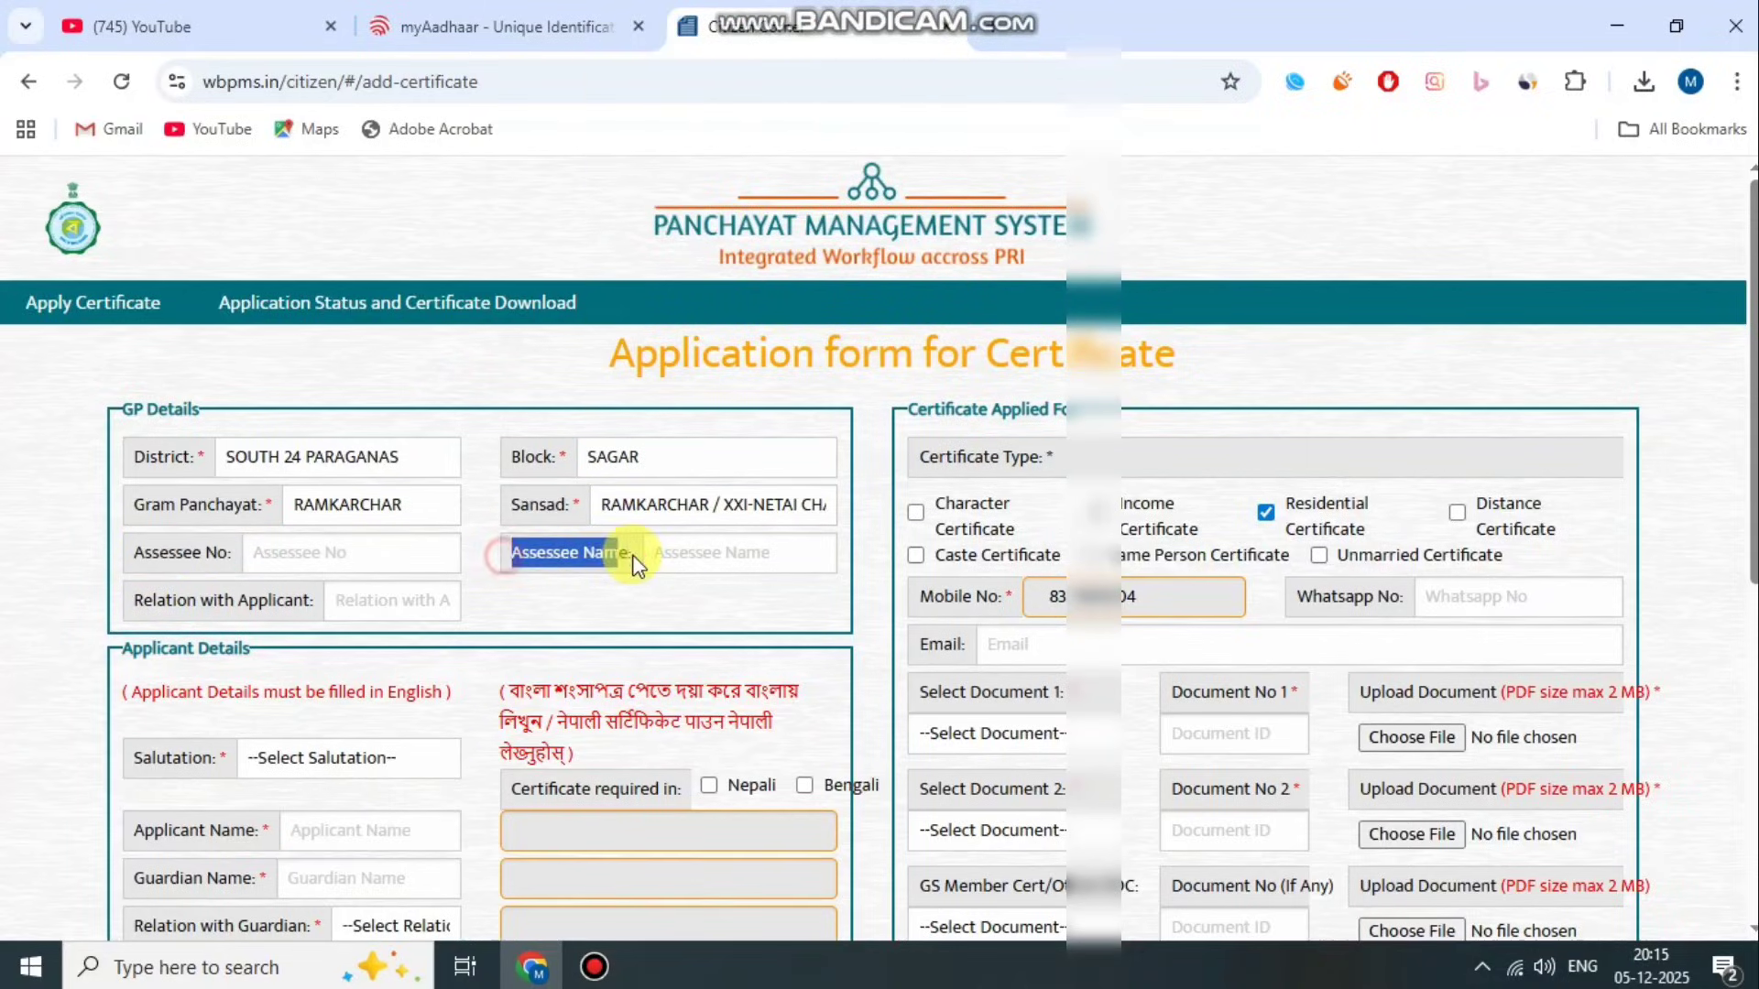
left_click(632, 556)
left_click_drag(129, 612, 307, 603)
left_click(475, 612)
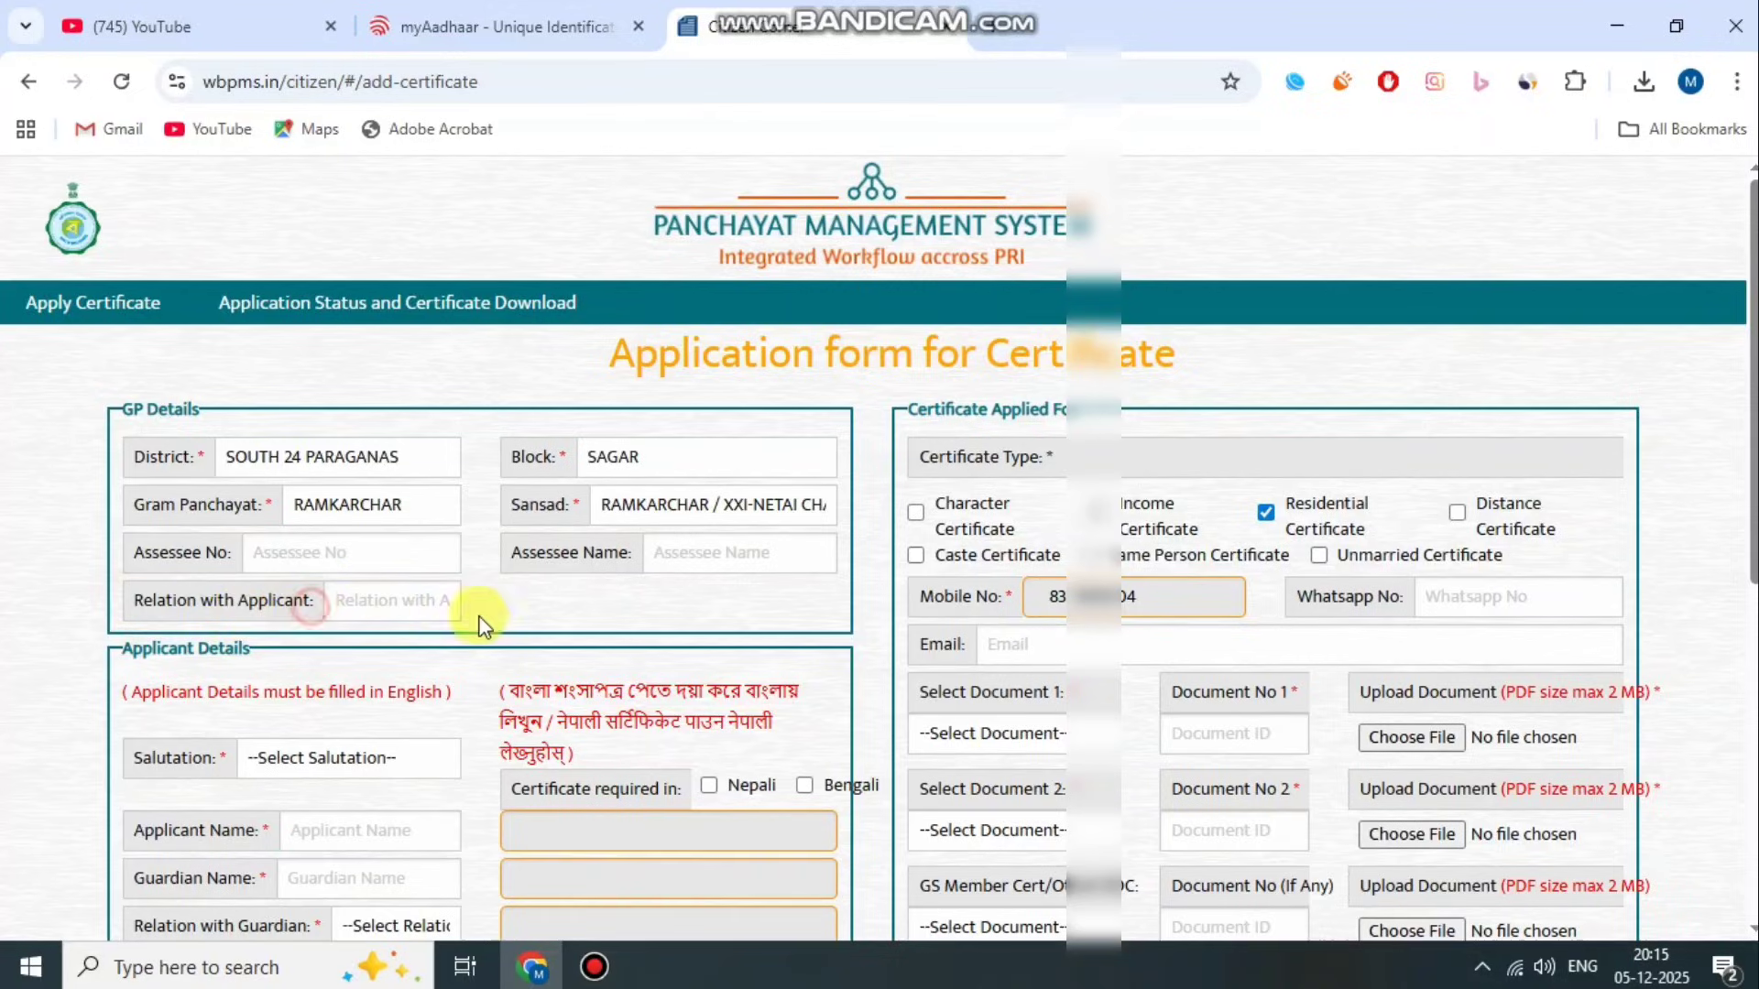
Set the applicant salutation to Mr. and request the certificate in Bengali
left_click(594, 969)
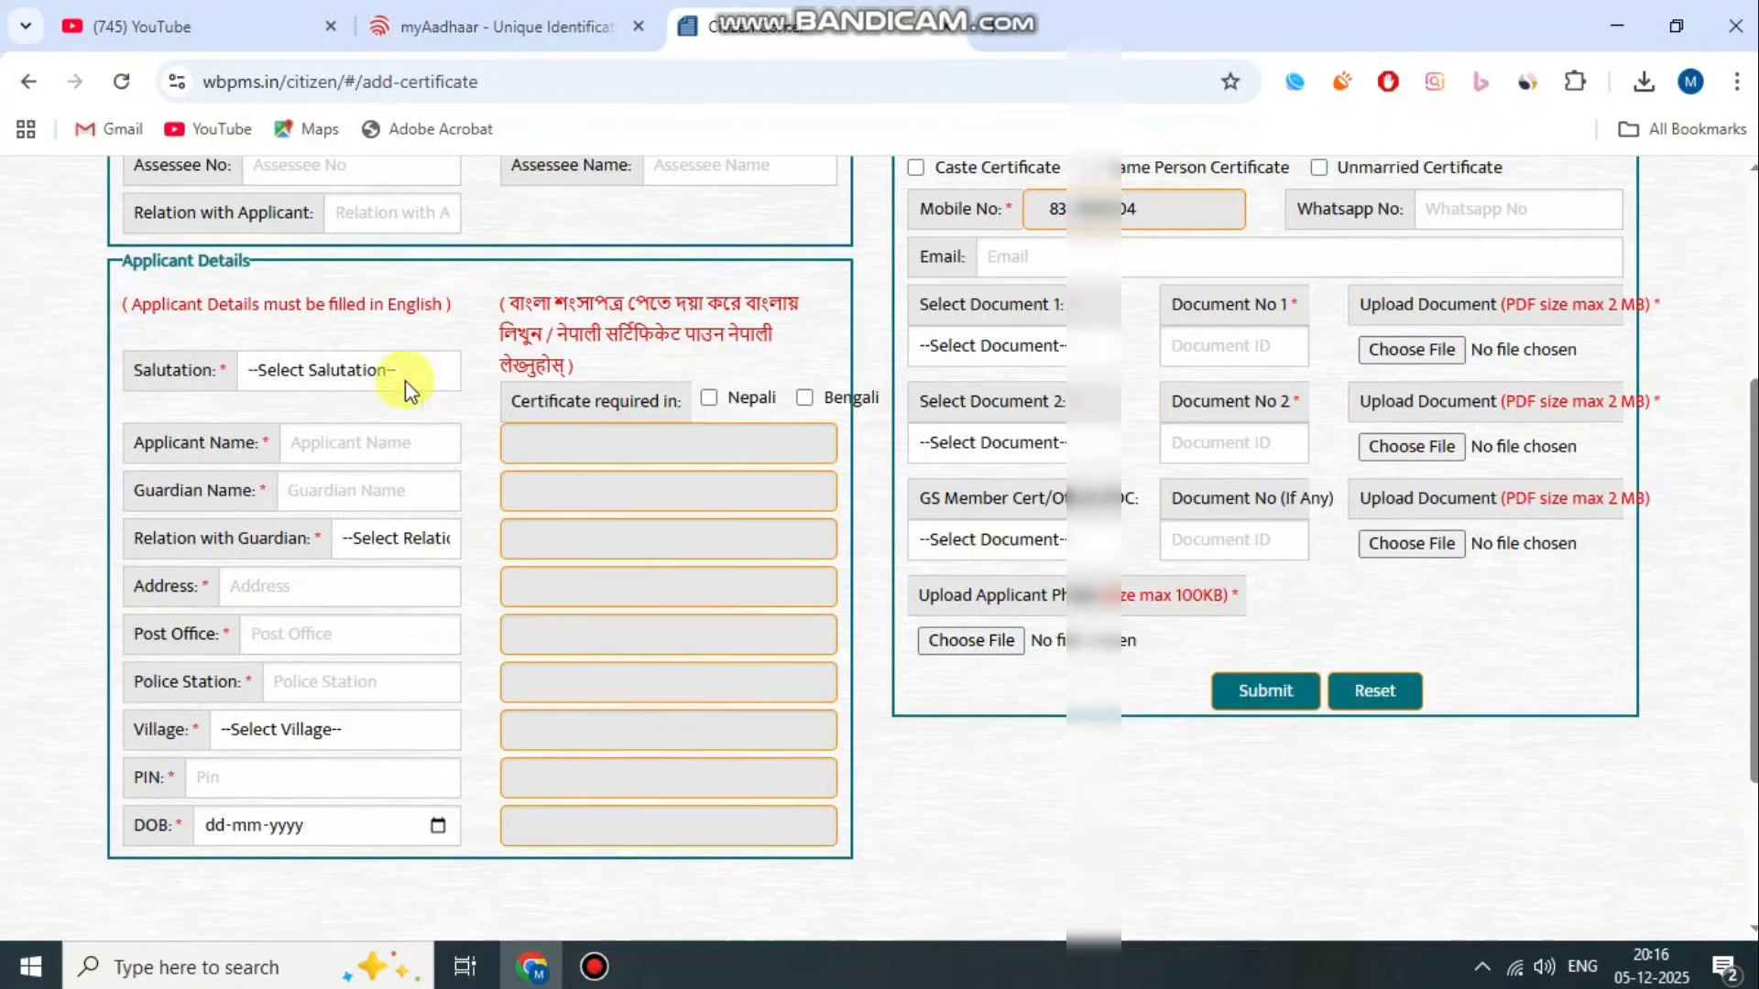
left_click_drag(125, 282, 287, 255)
left_click(286, 256)
left_click(310, 382)
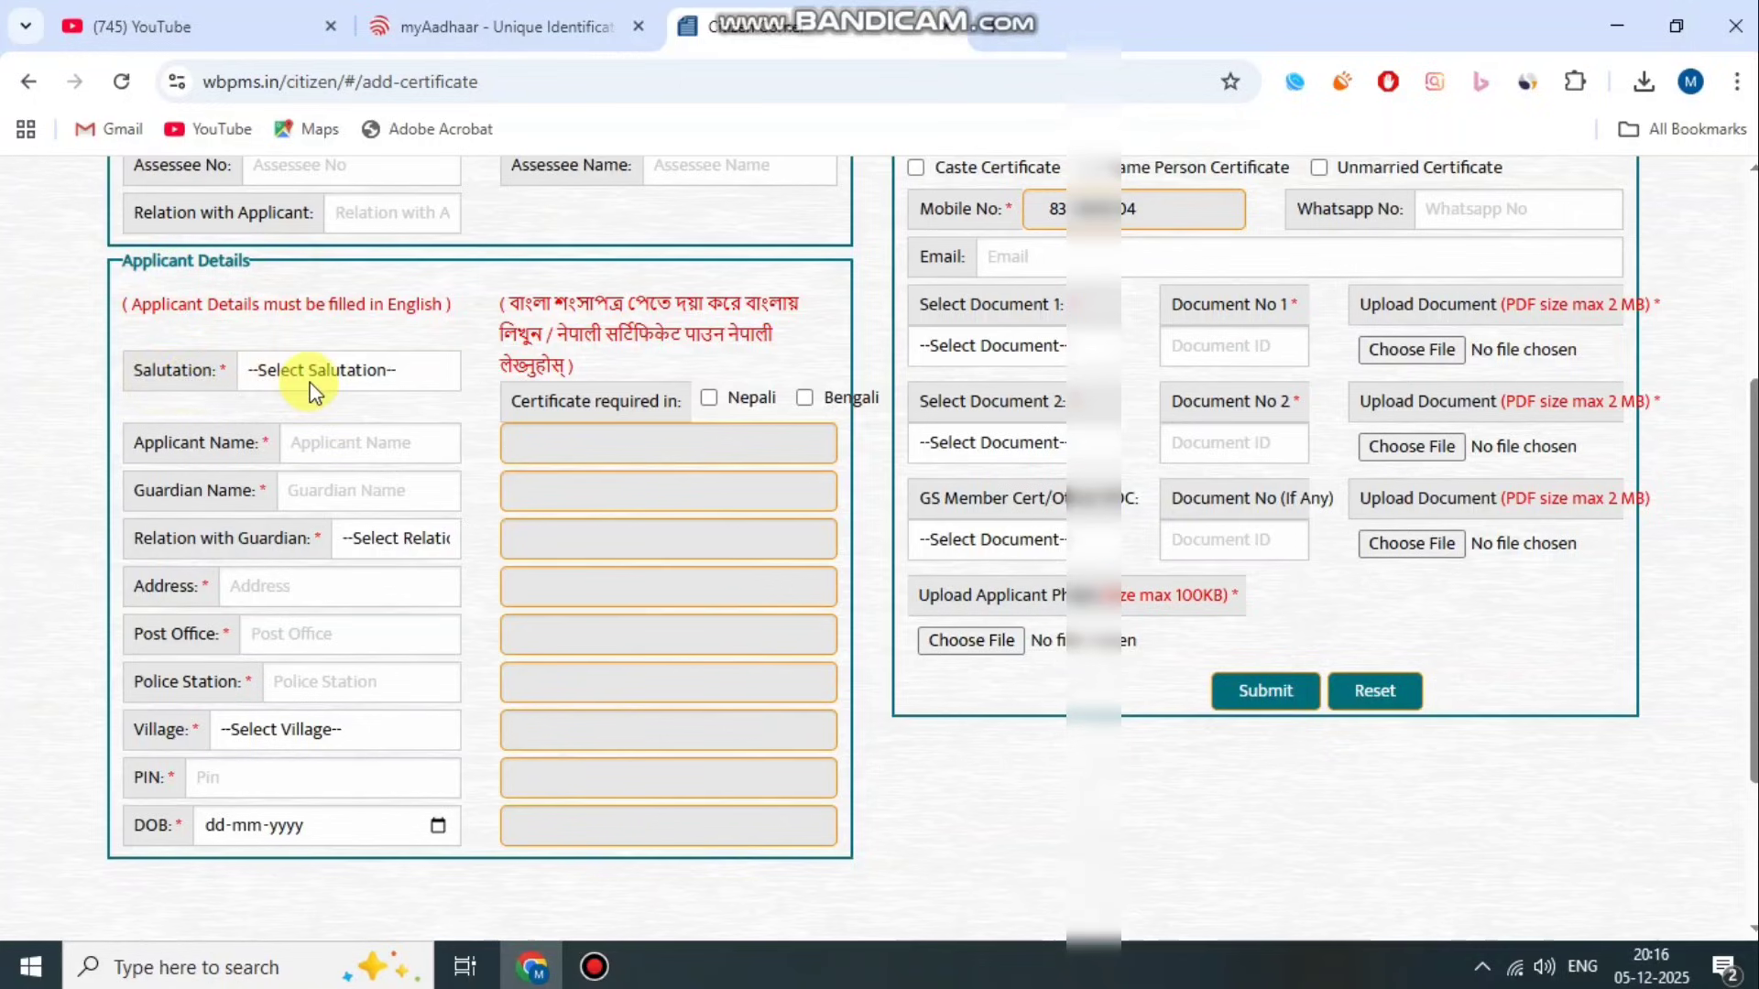
left_click(306, 452)
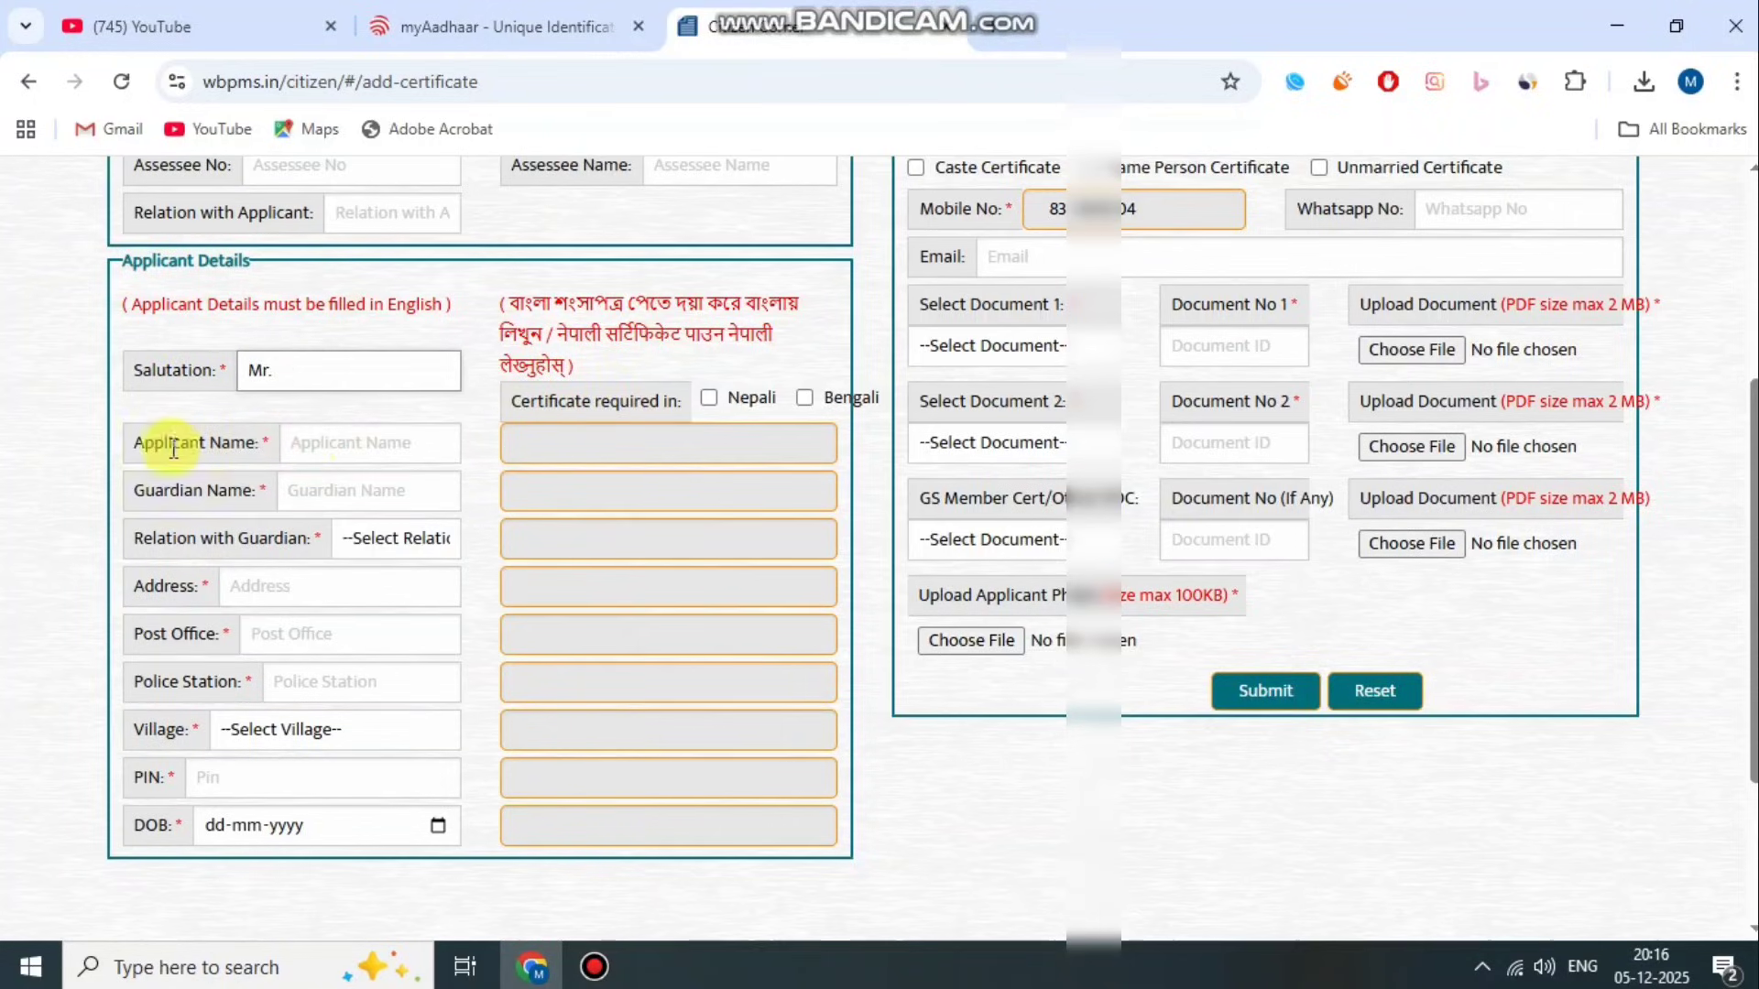
left_click_drag(173, 452, 256, 443)
left_click(285, 461)
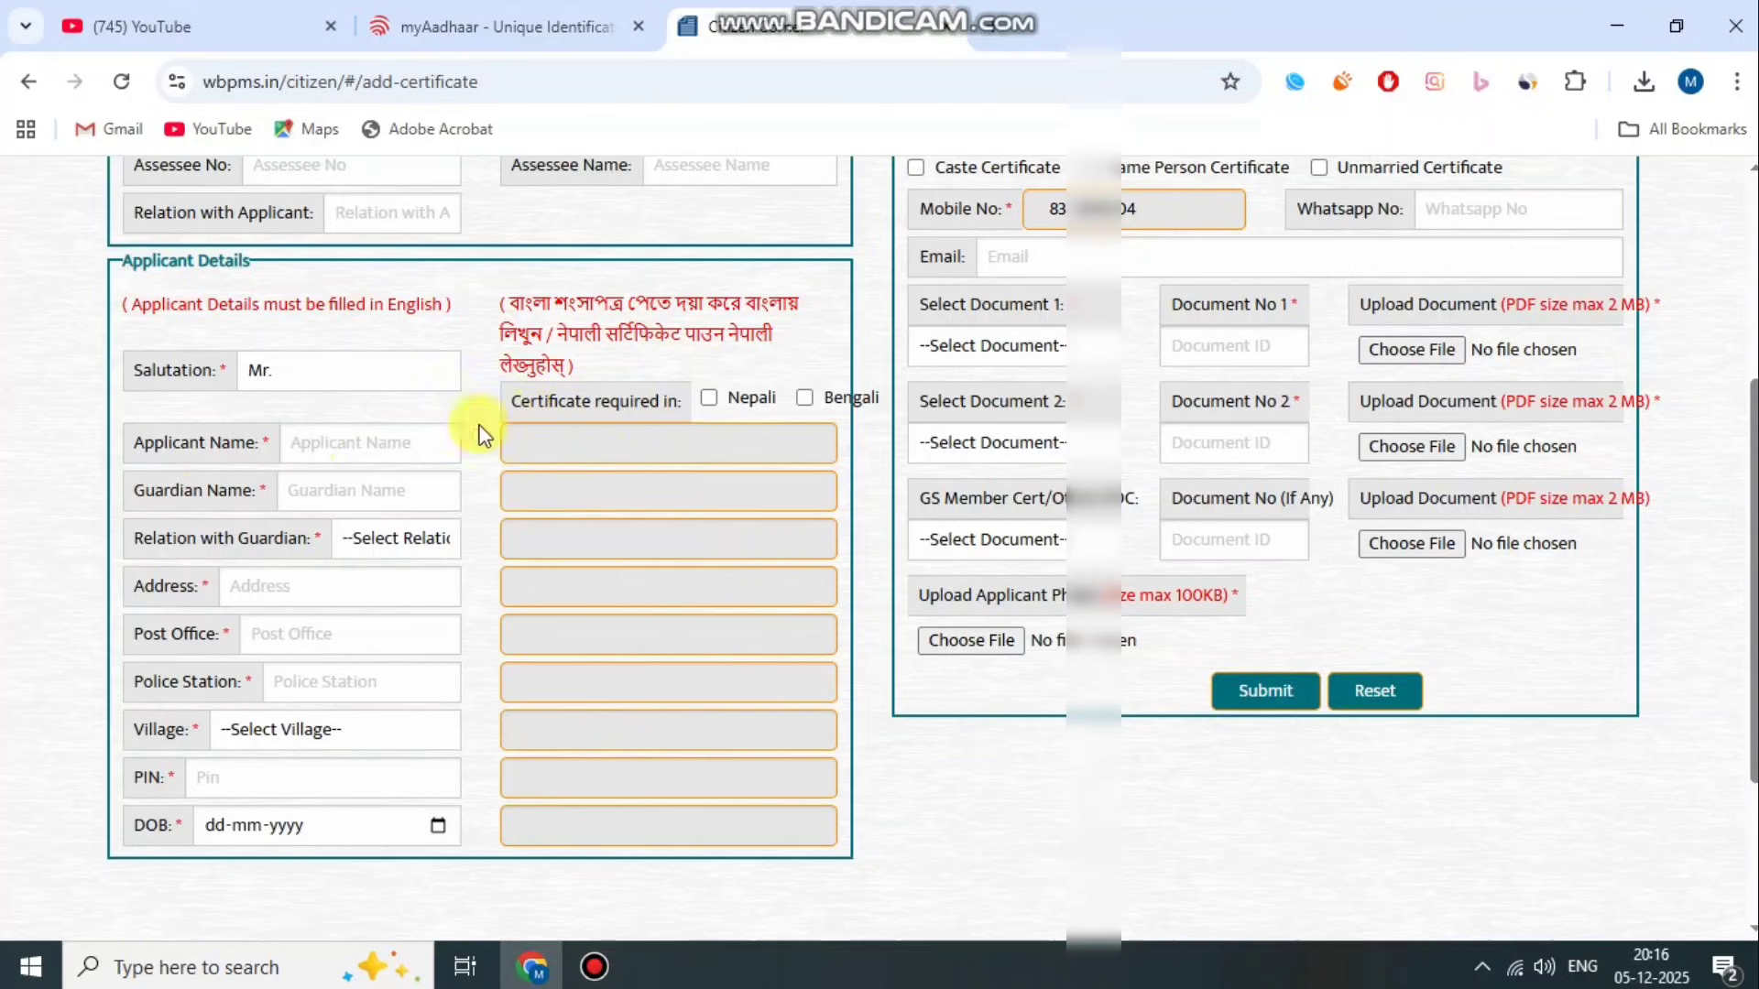
left_click_drag(517, 412, 706, 405)
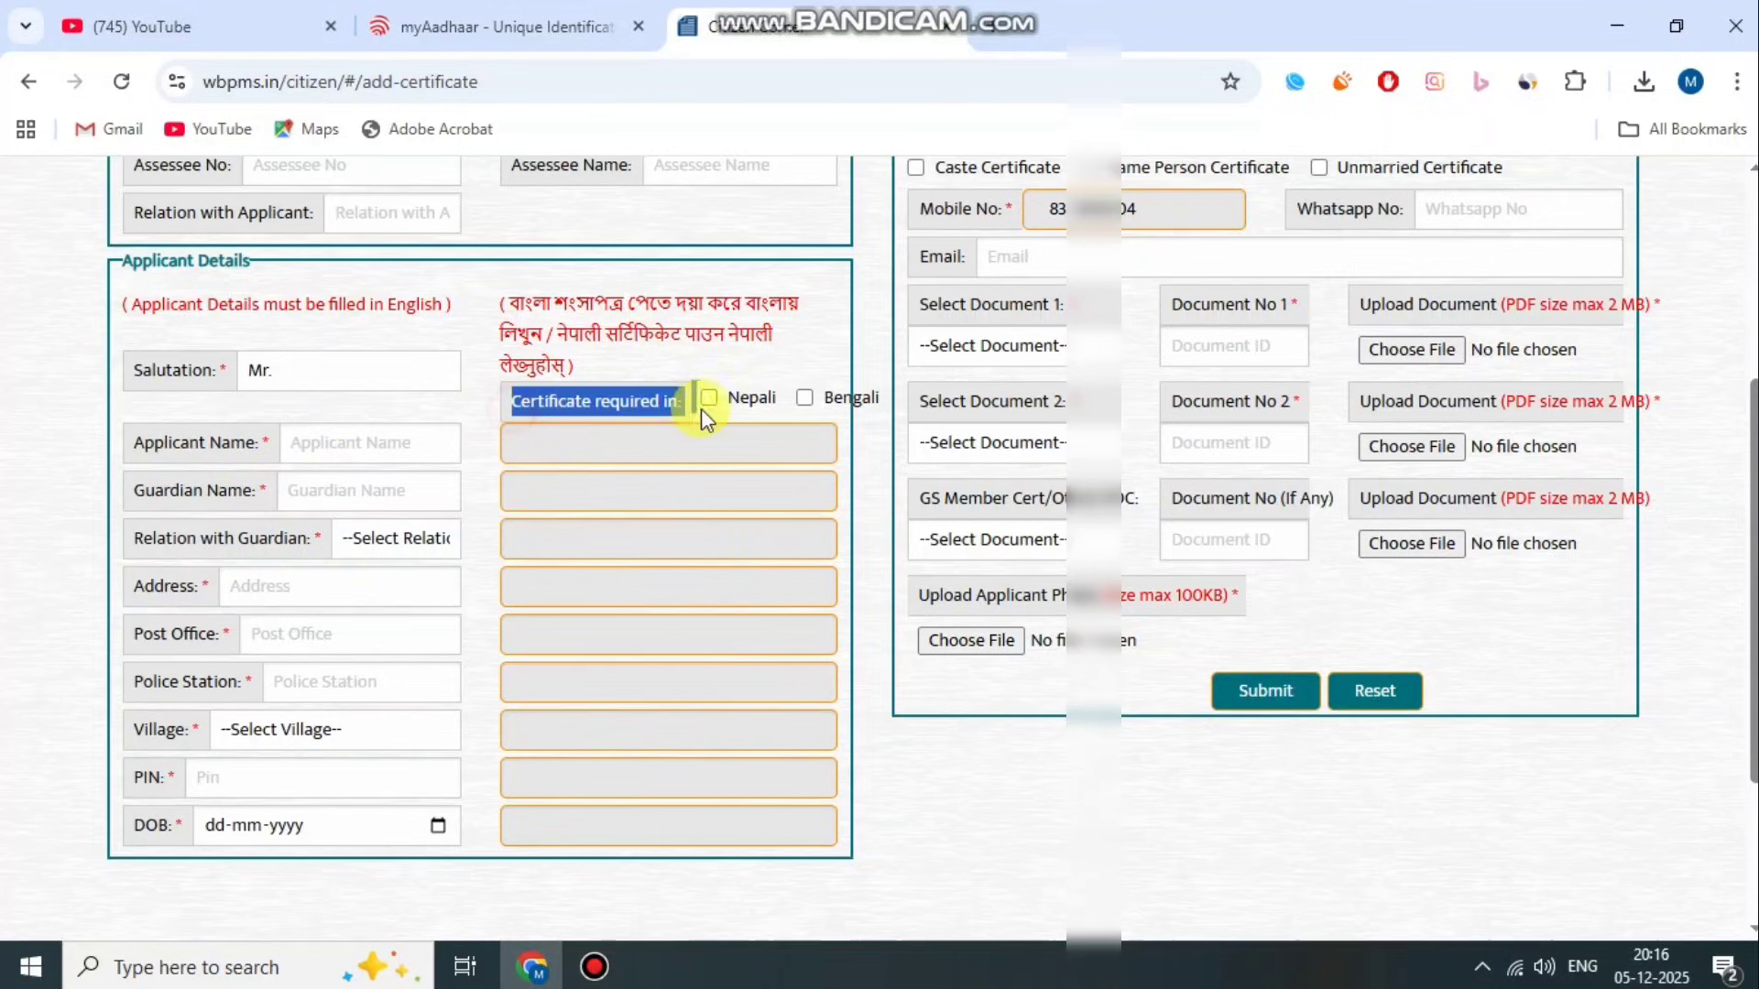
left_click(804, 397)
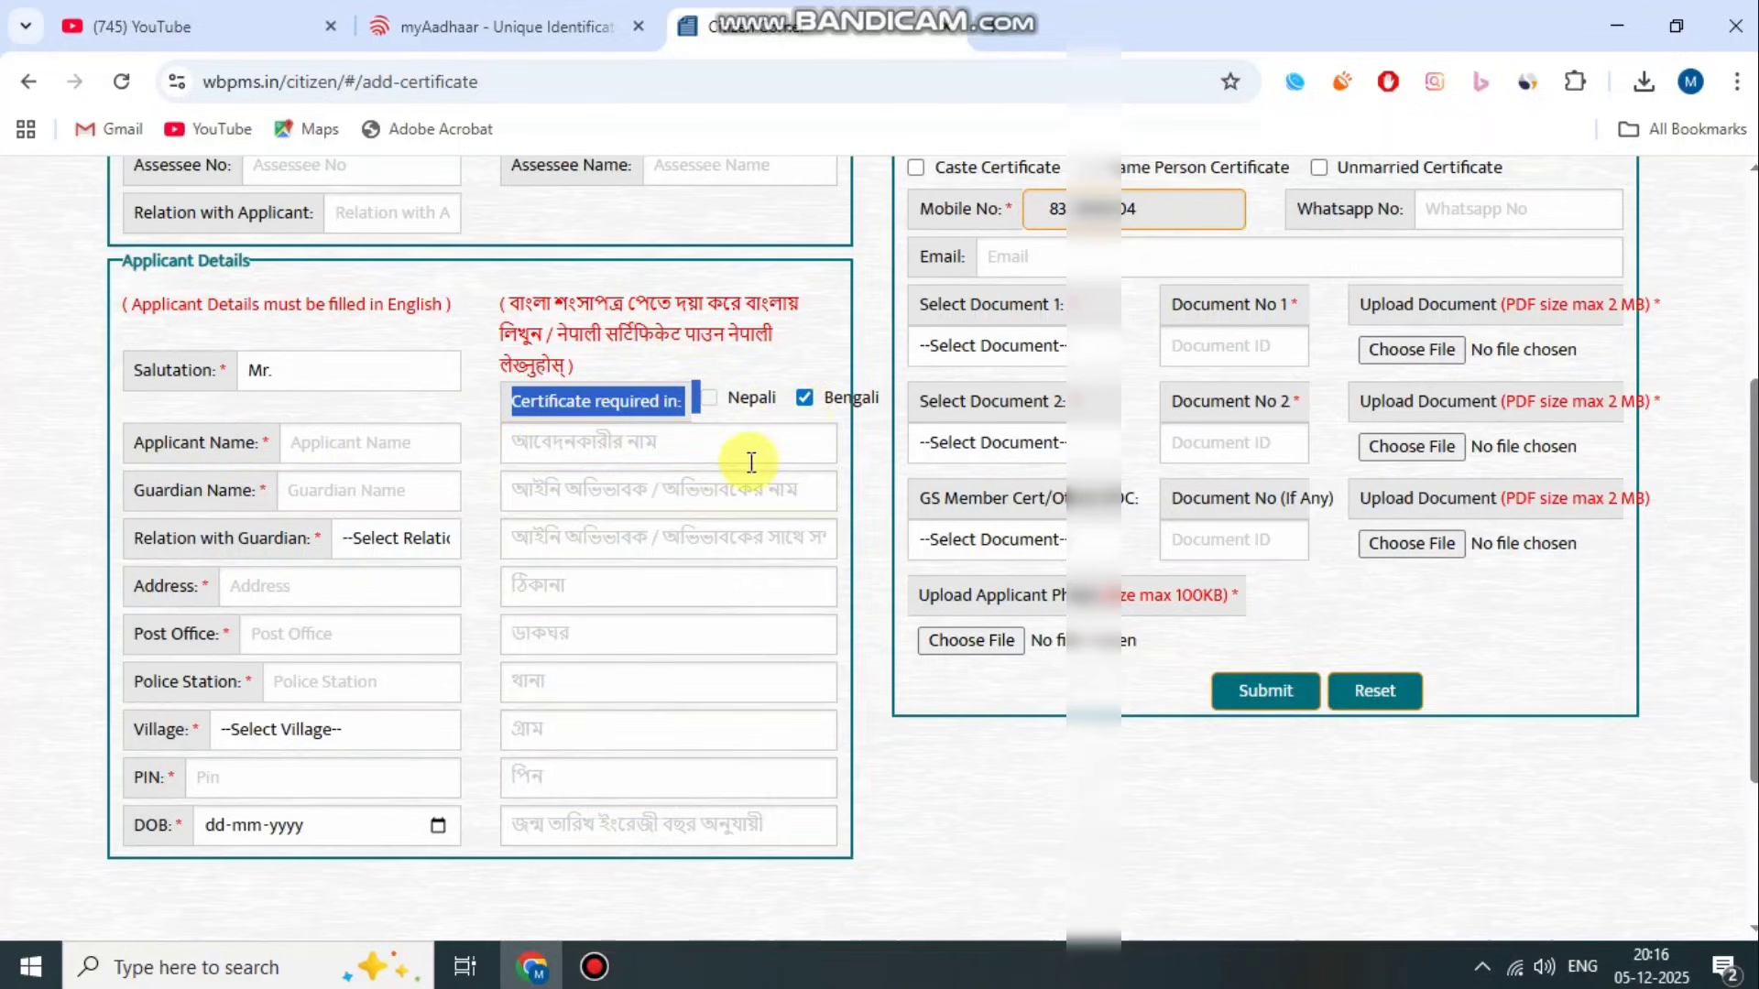
Fill the applicant name from a saved entry, then erase it from the field
left_click_drag(124, 449, 230, 444)
left_click(378, 460)
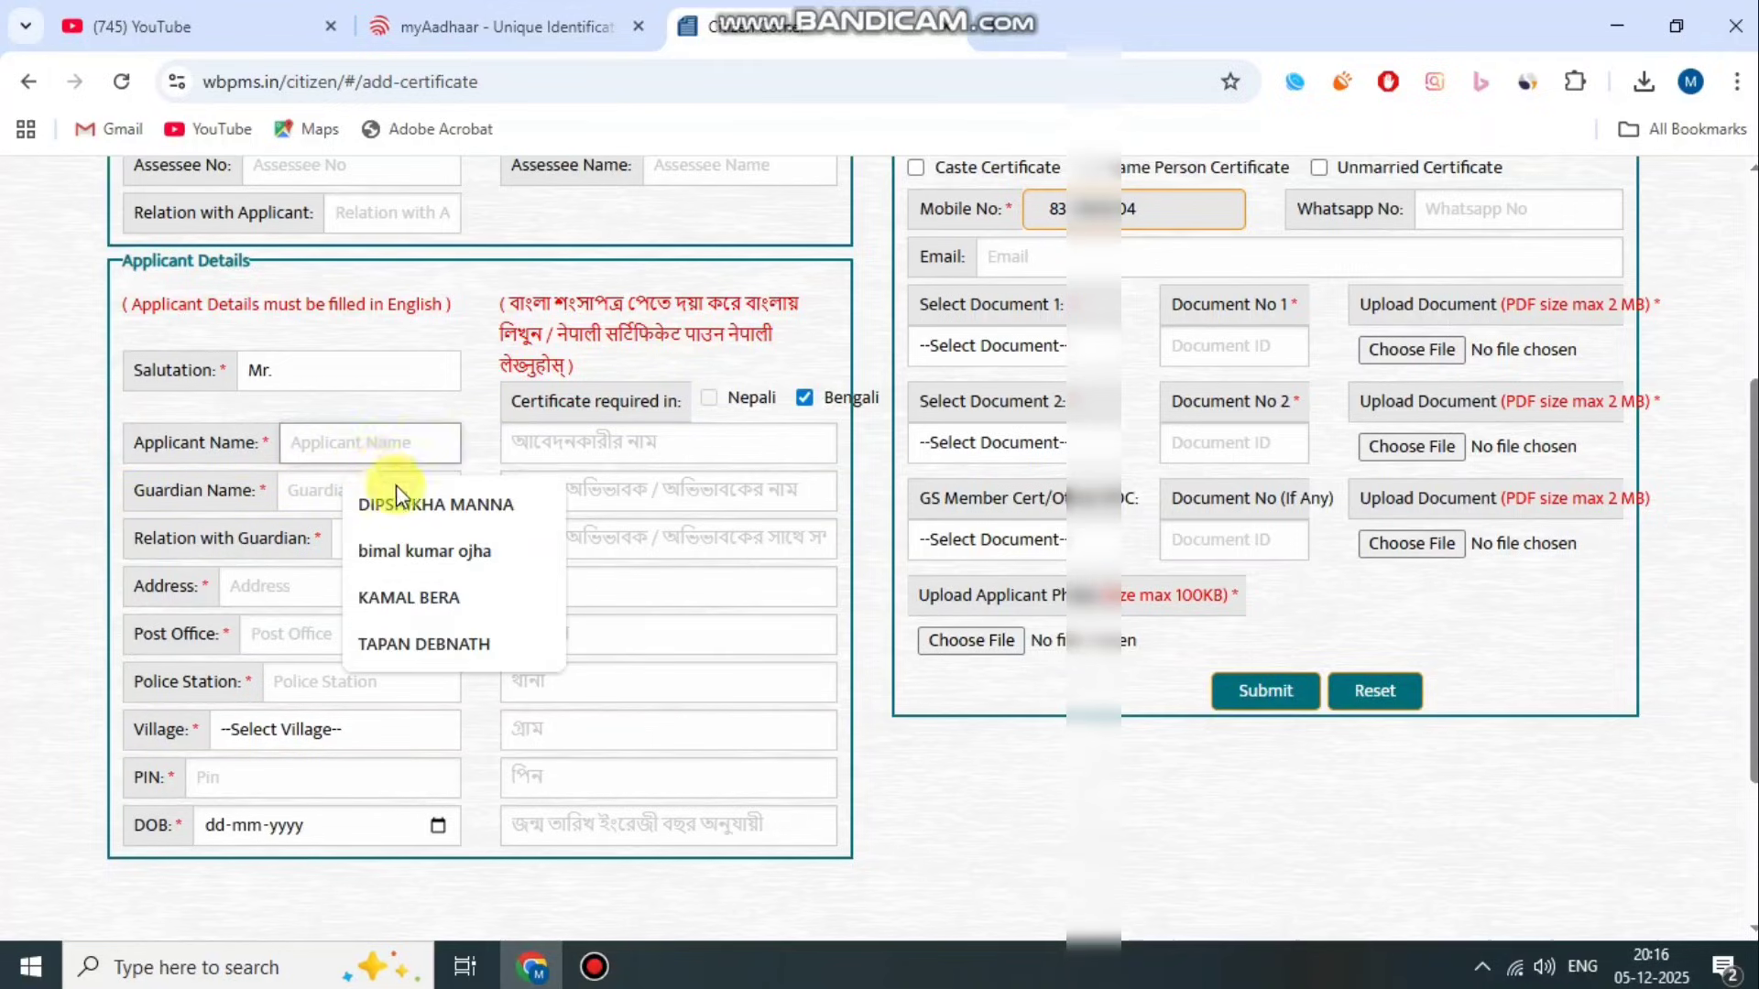
left_click(373, 498)
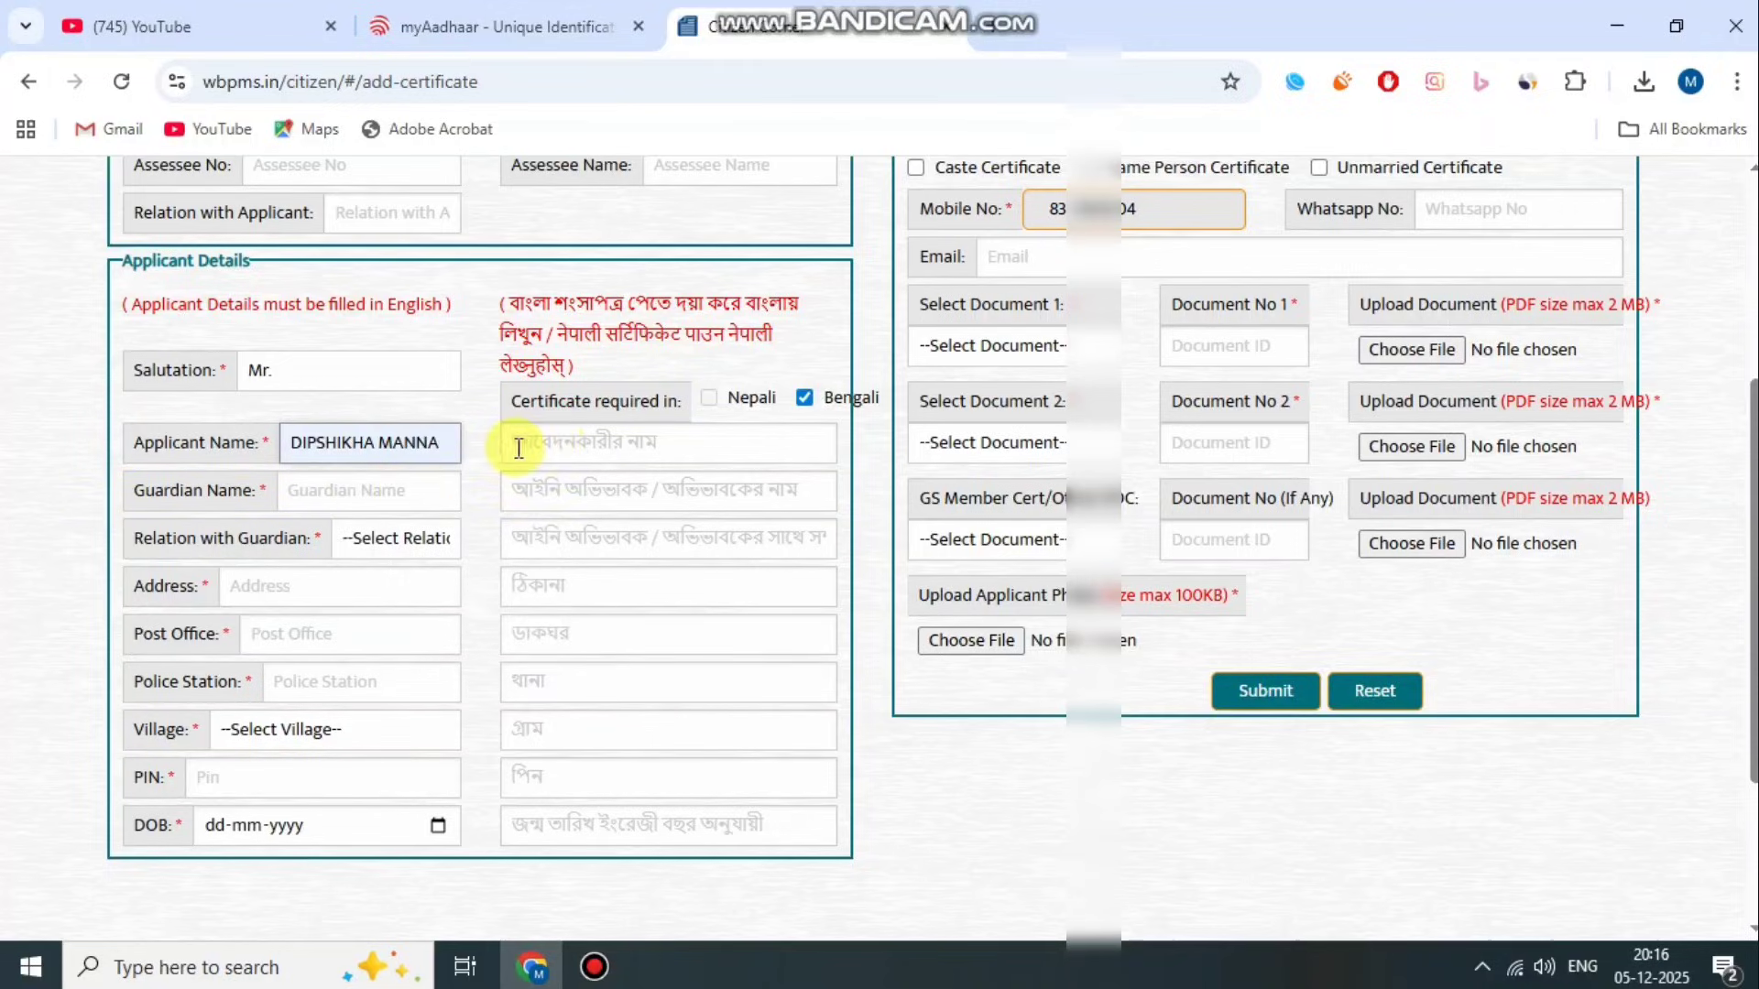
left_click(490, 458)
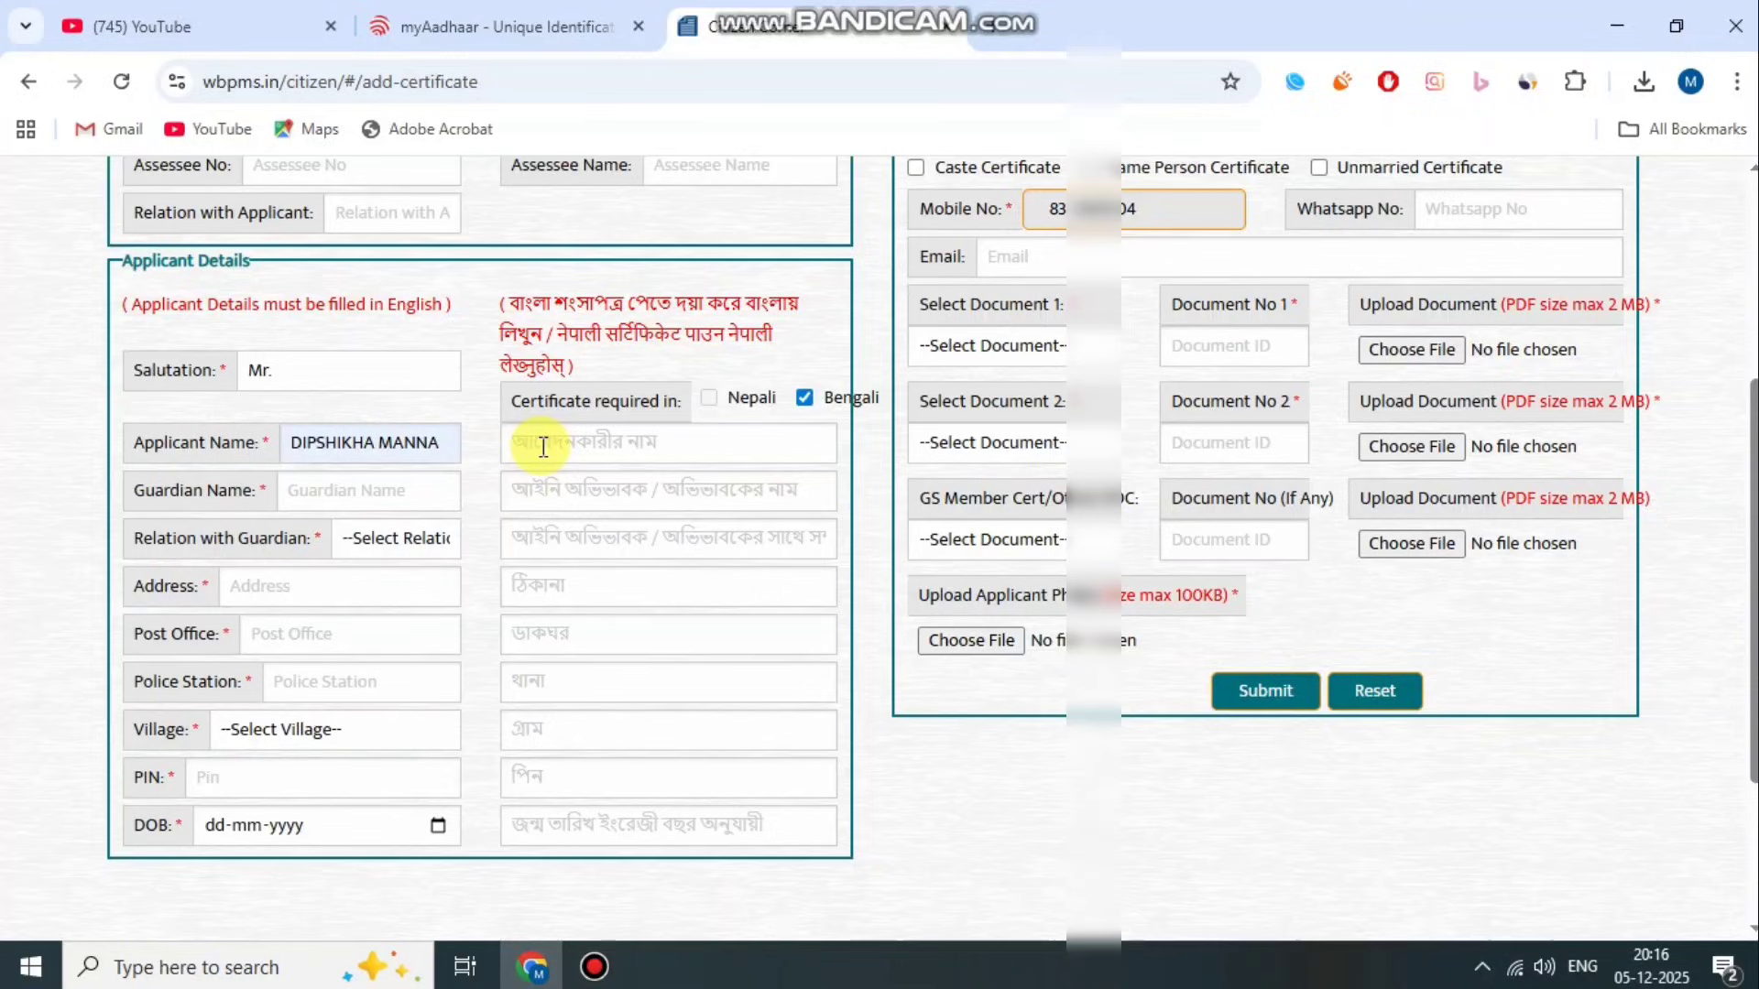
left_click(556, 451)
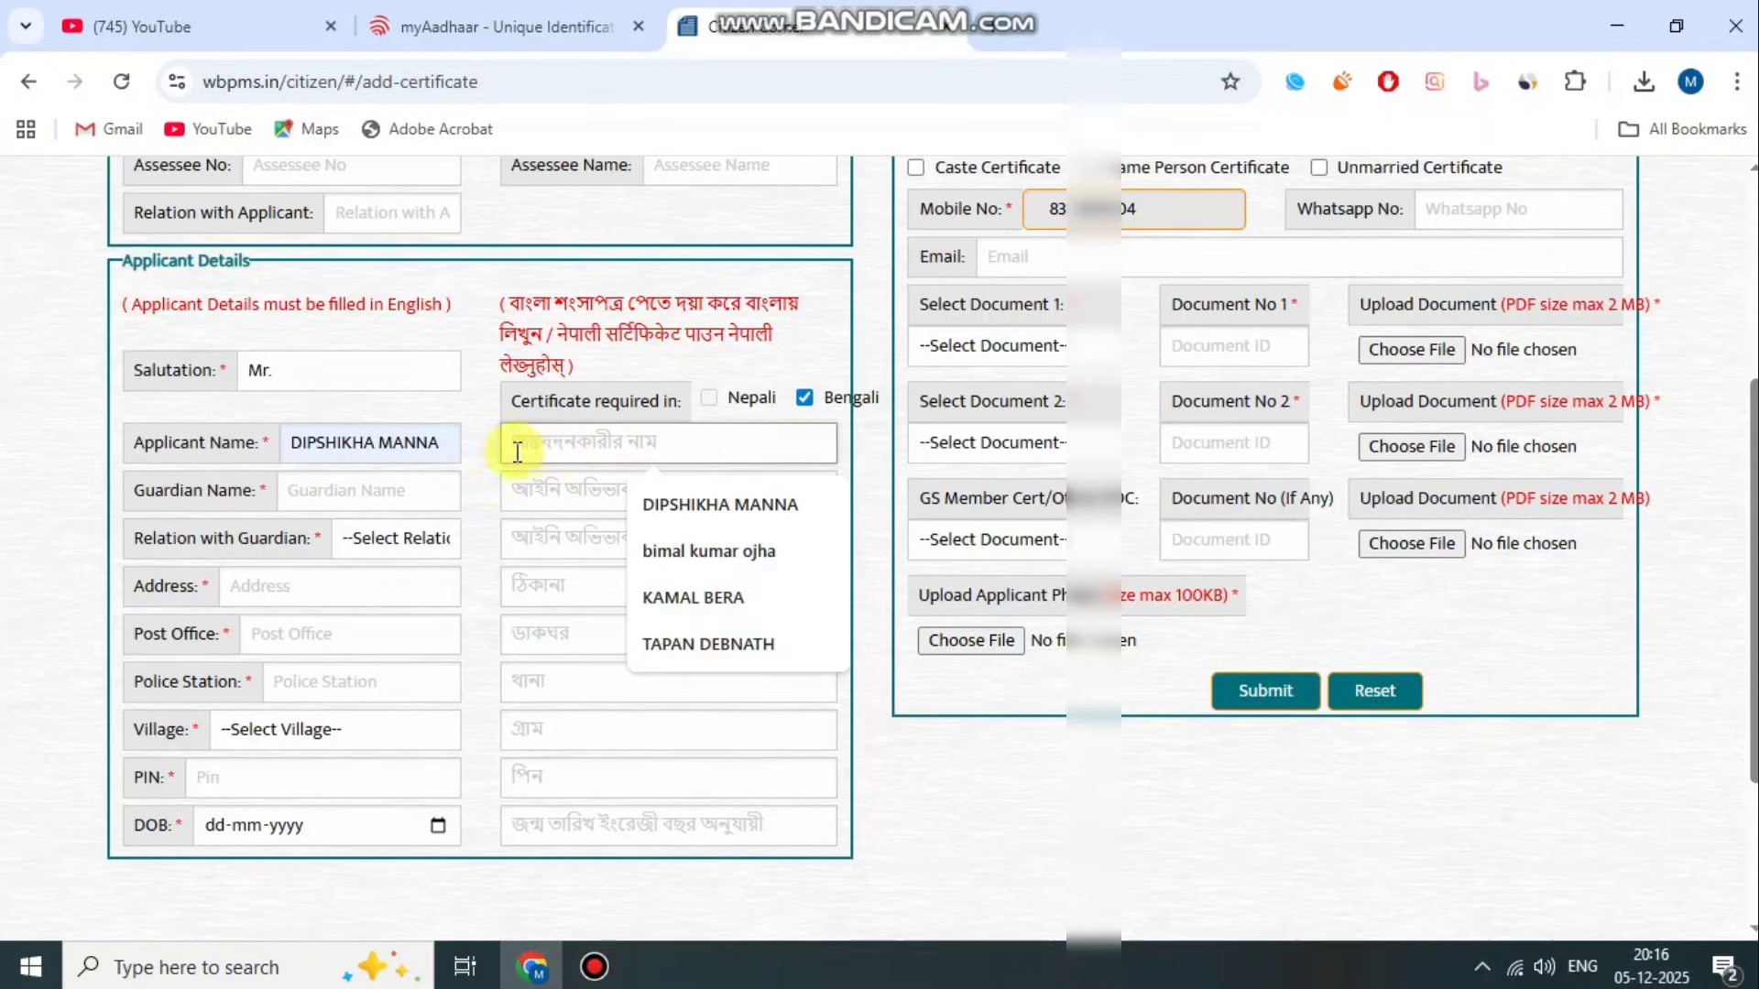
left_click(477, 460)
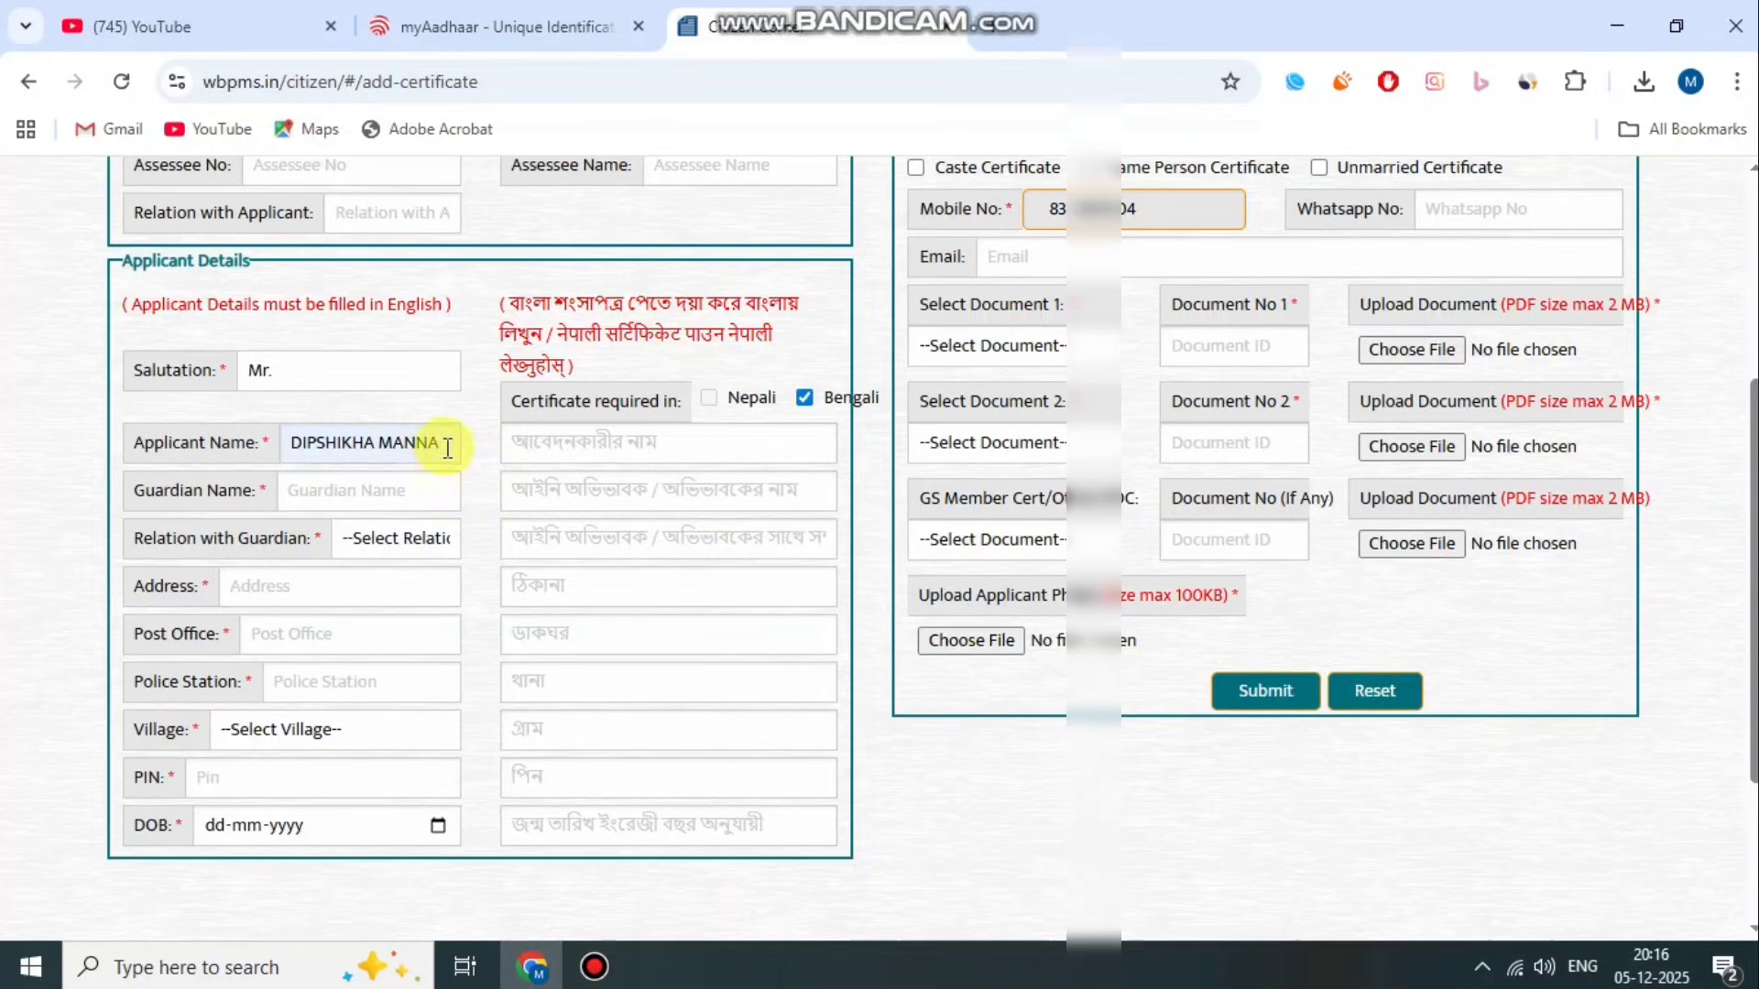
left_click_drag(448, 448, 294, 461)
key("BackSpace")
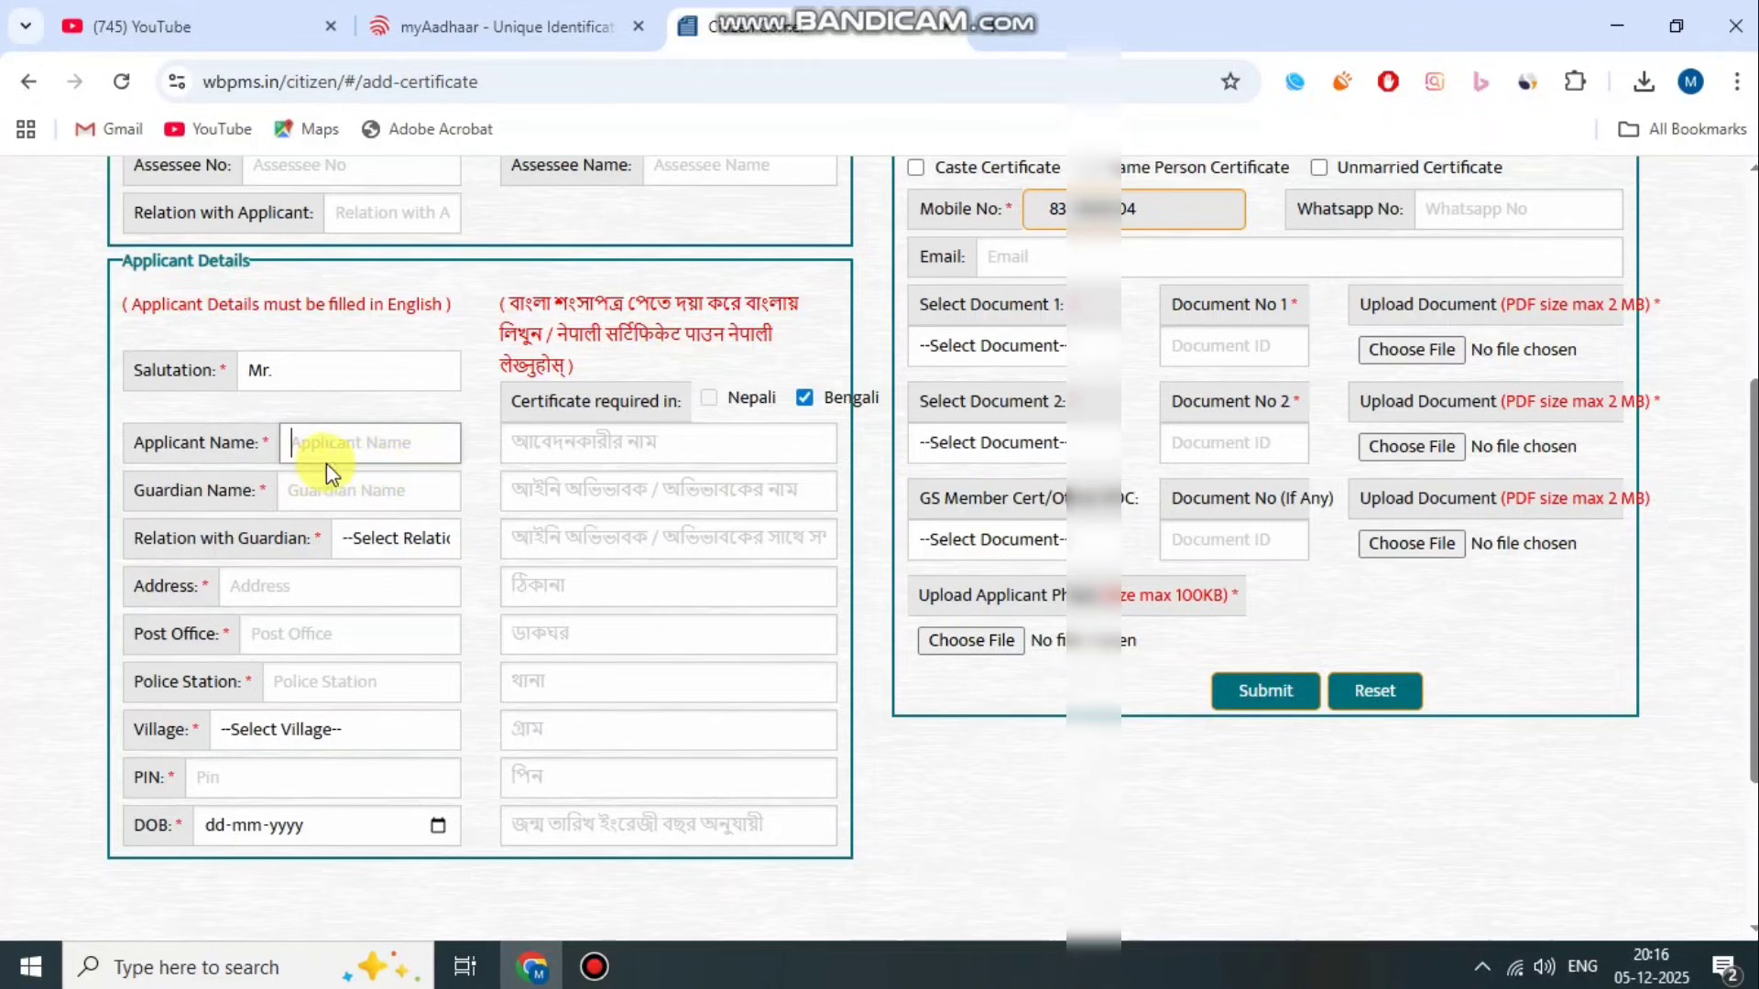
left_click(240, 490)
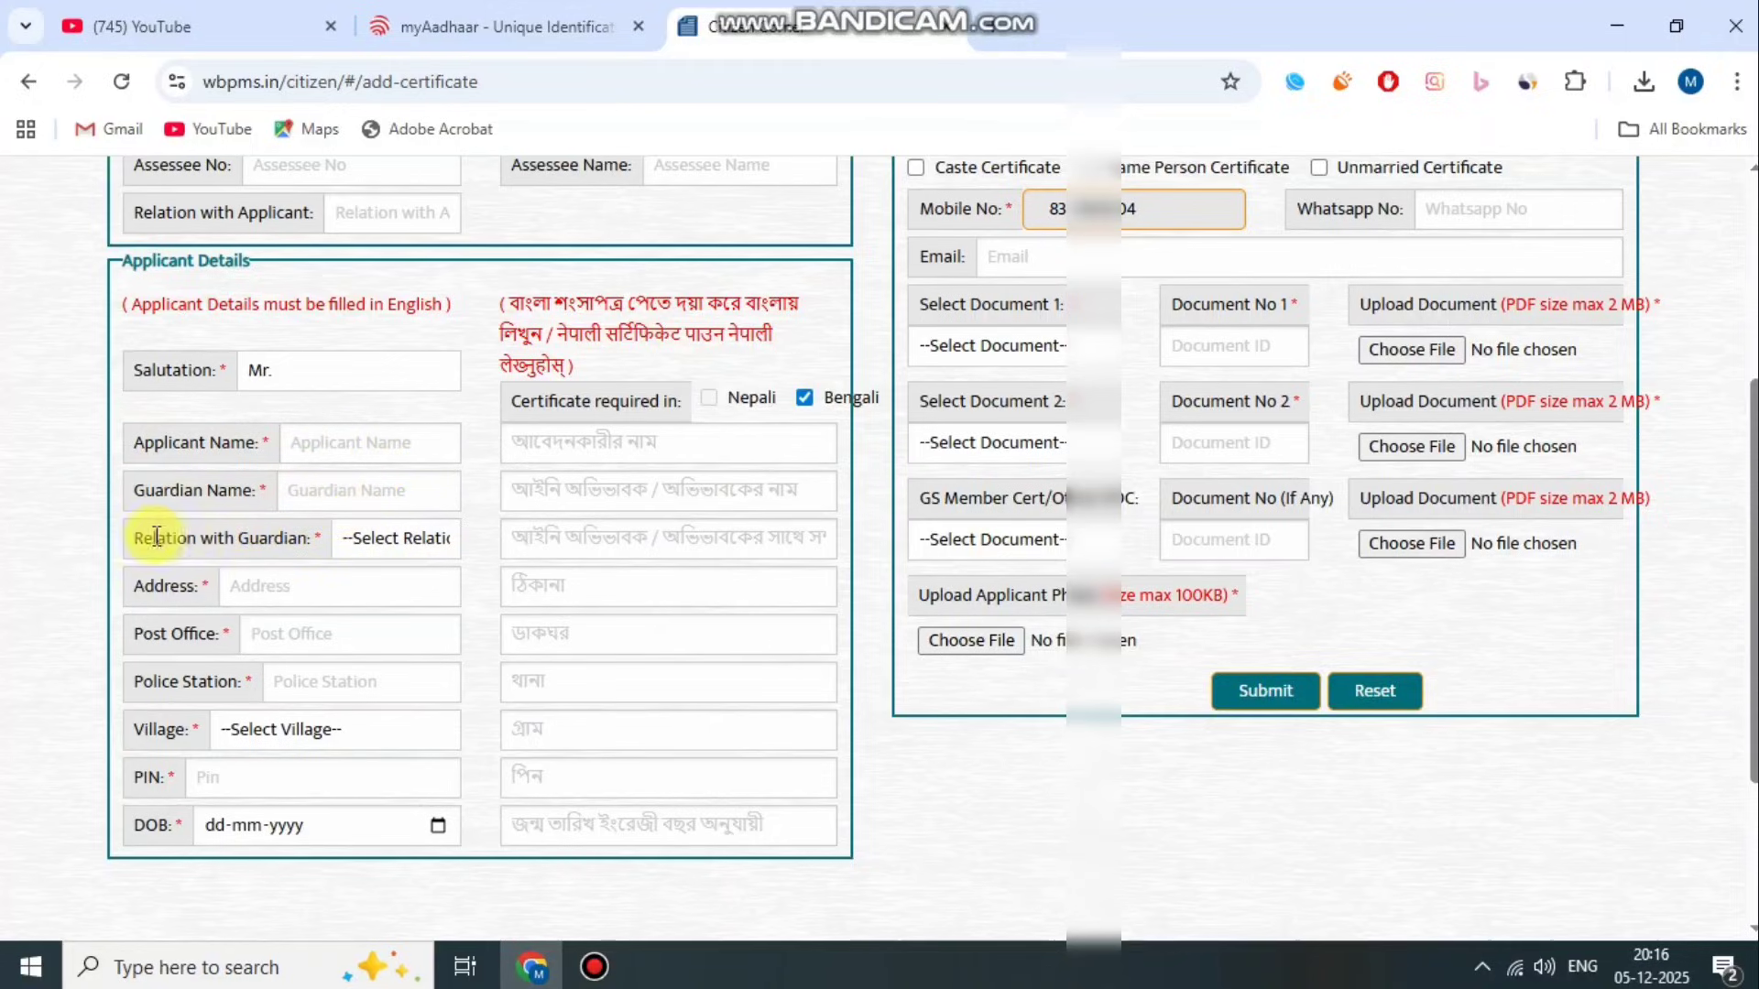
Set relation with guardian to Father and village to KHAS RAMKARERCHHAR
left_click_drag(157, 538, 275, 539)
left_click(394, 540)
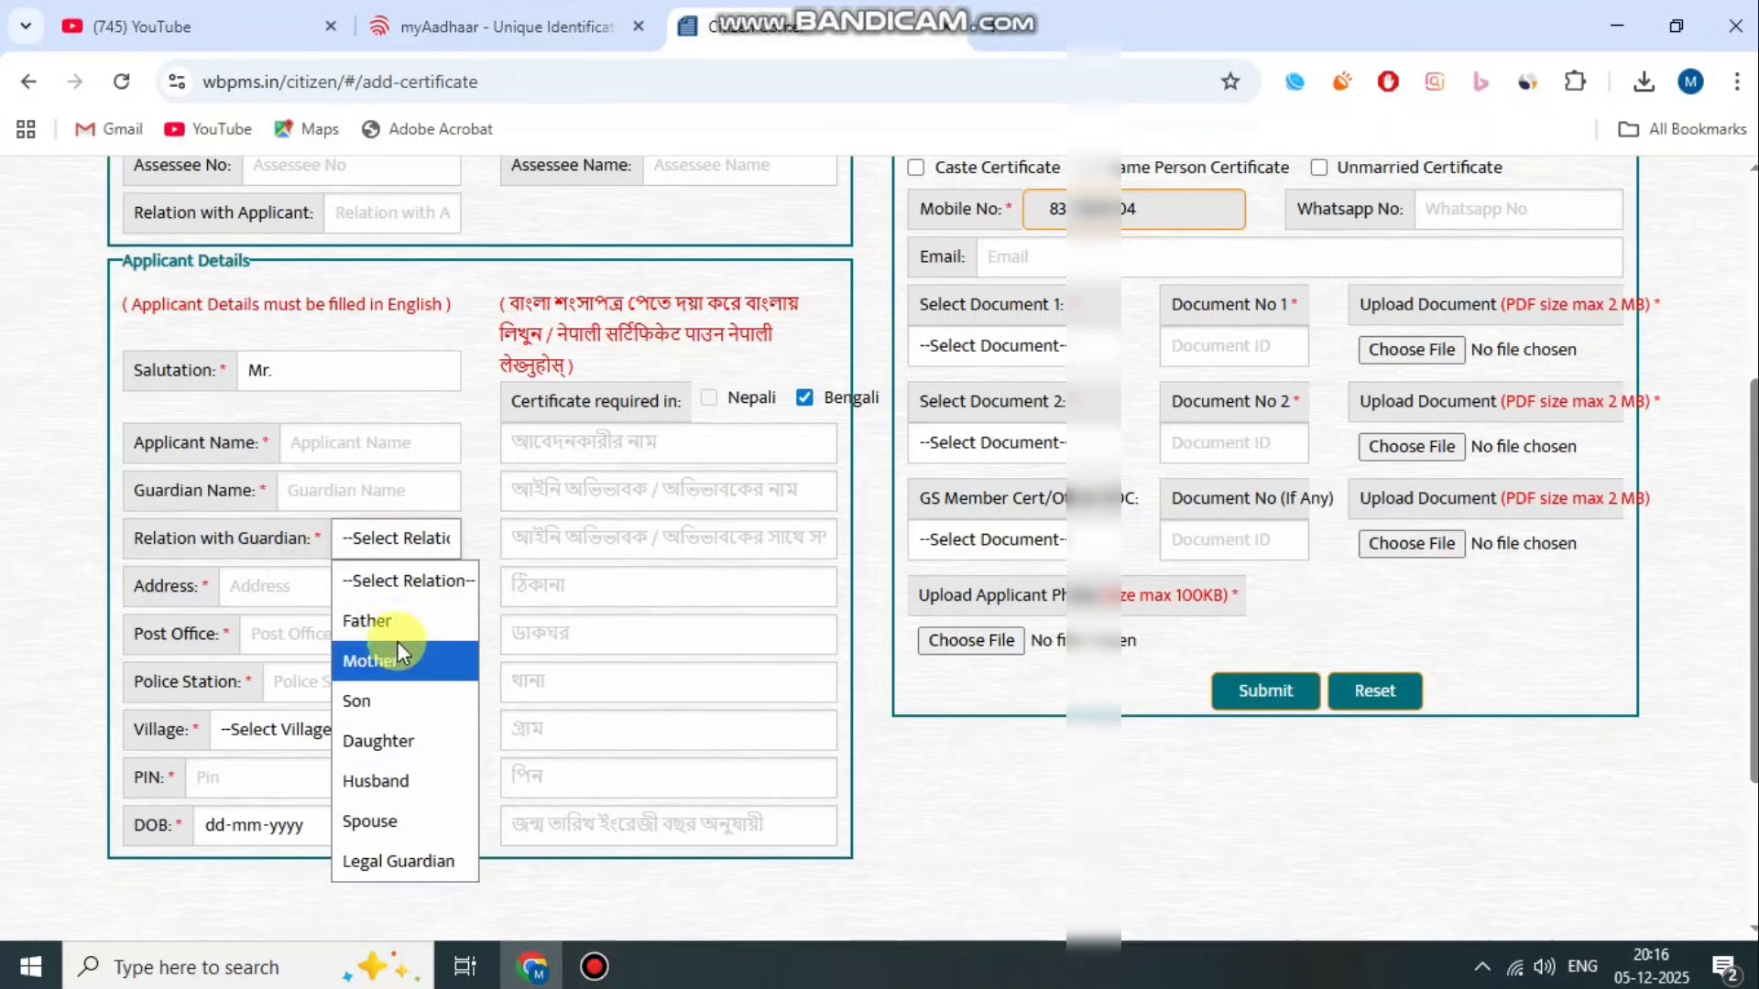
left_click(383, 620)
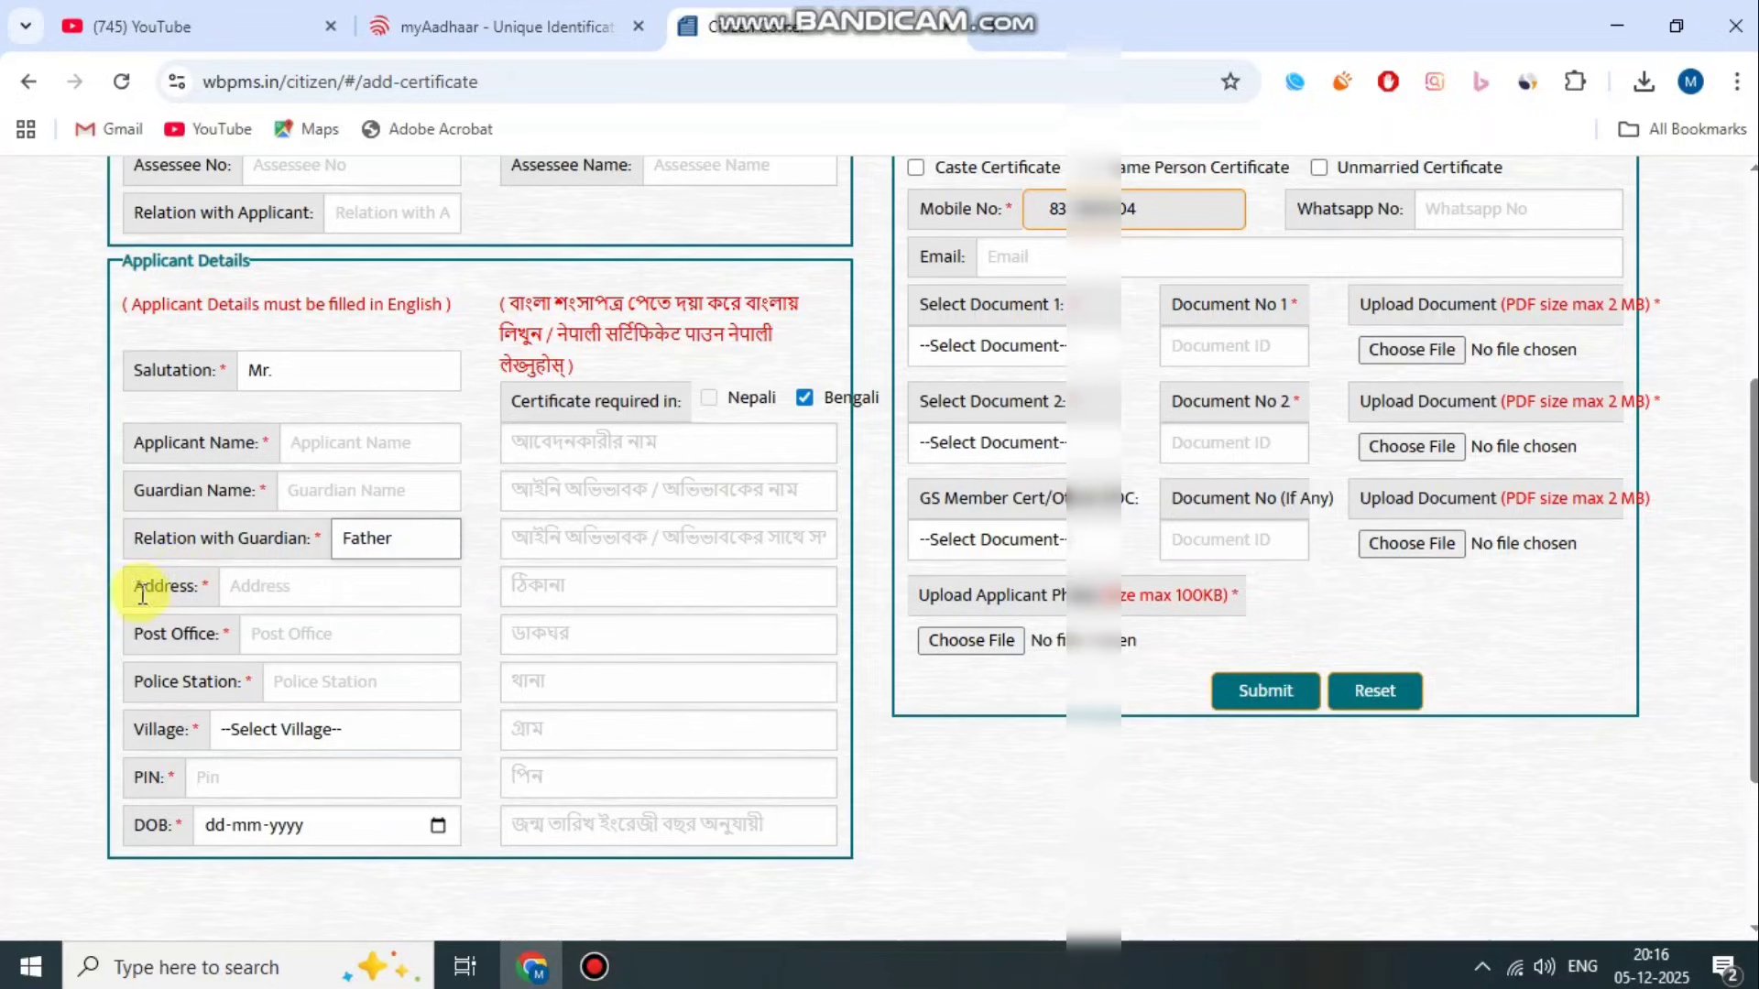
left_click_drag(135, 600, 189, 593)
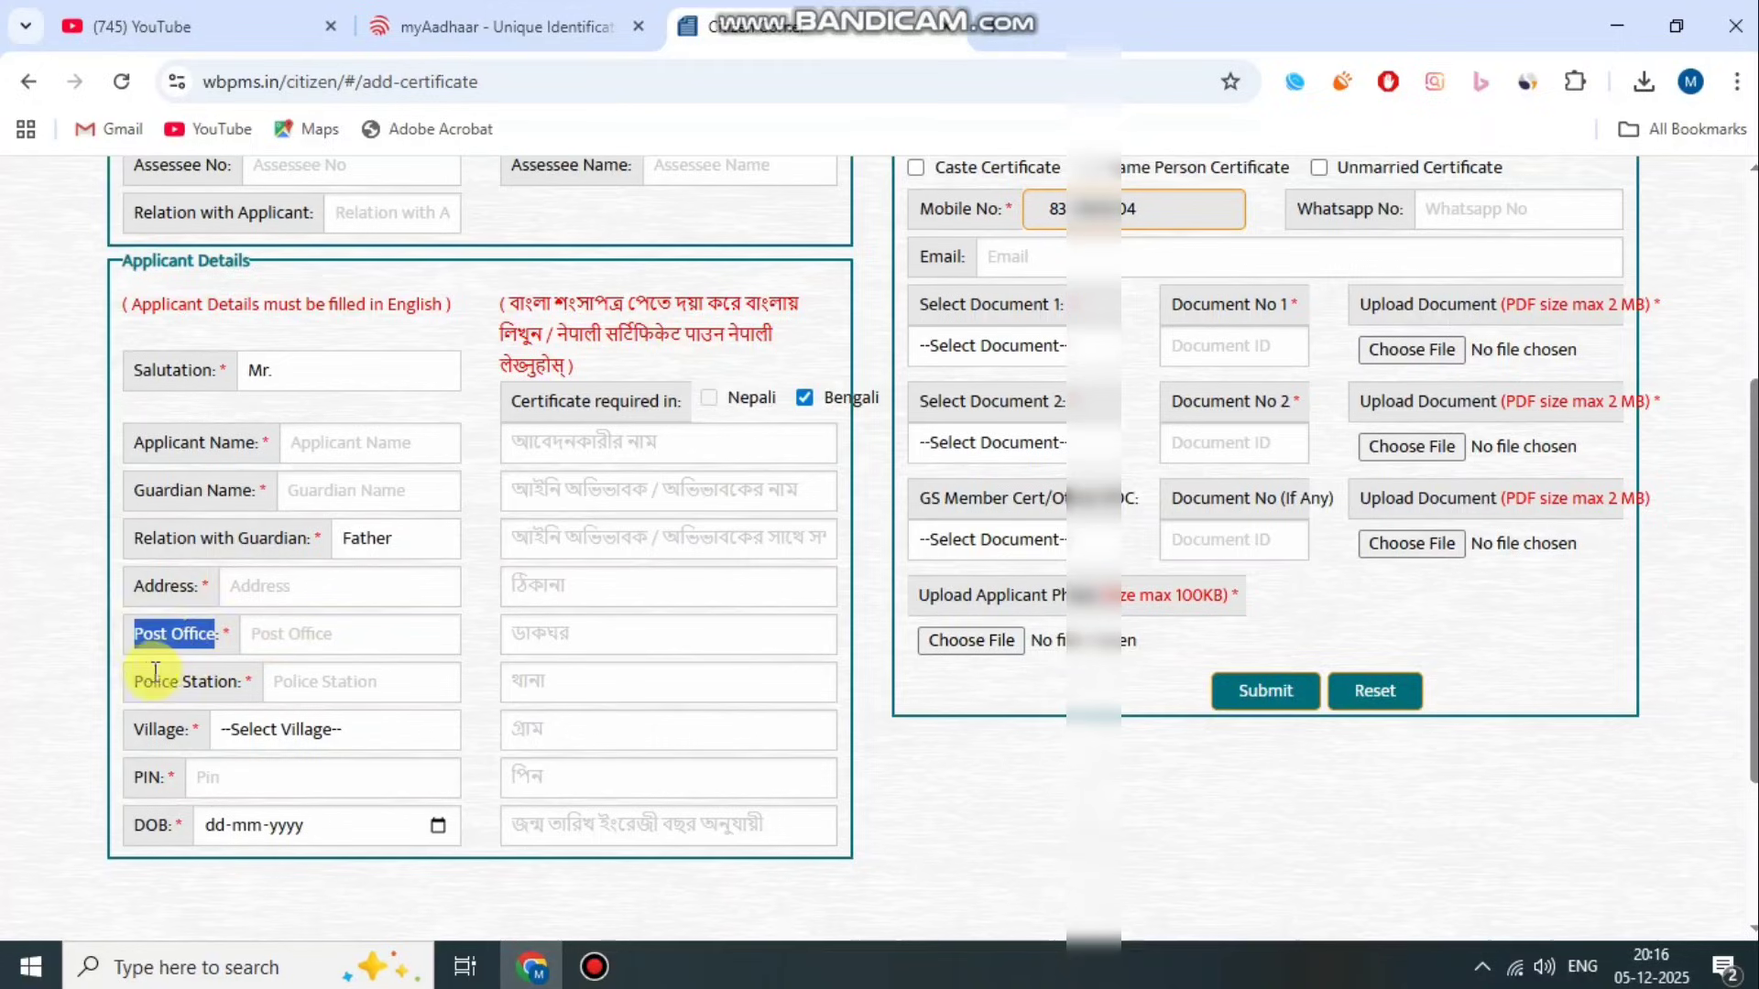
left_click_drag(137, 678, 343, 689)
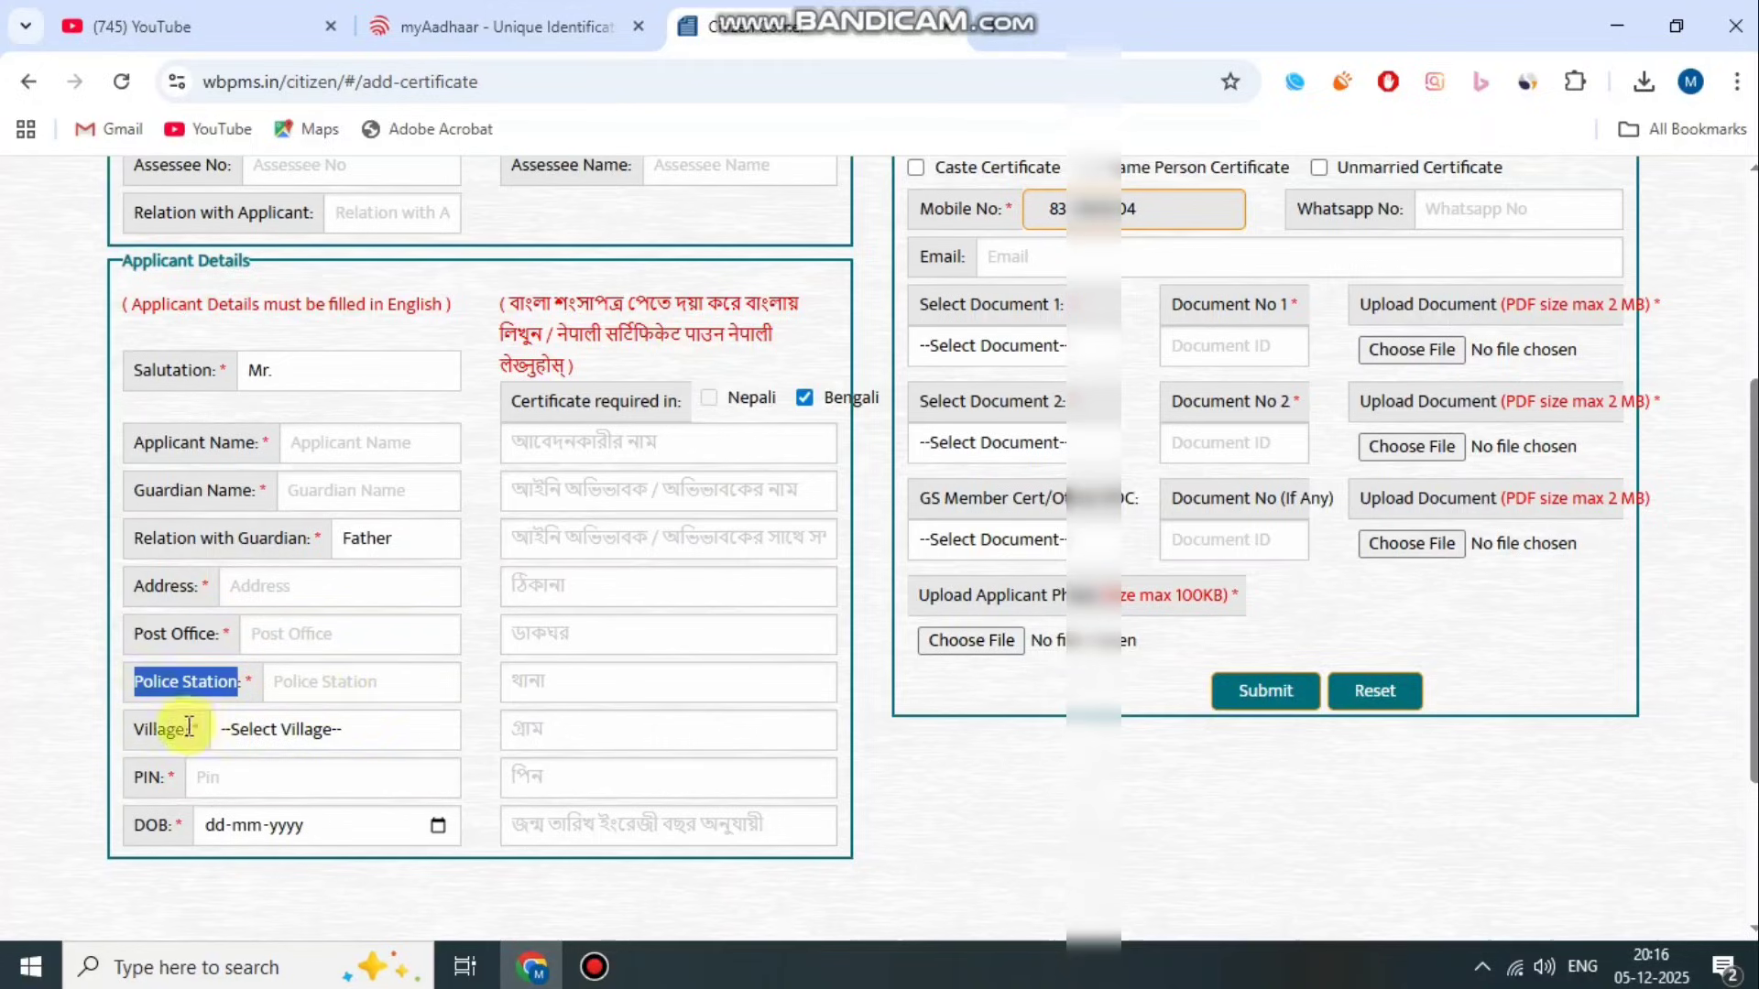
left_click_drag(134, 729, 240, 730)
left_click(240, 730)
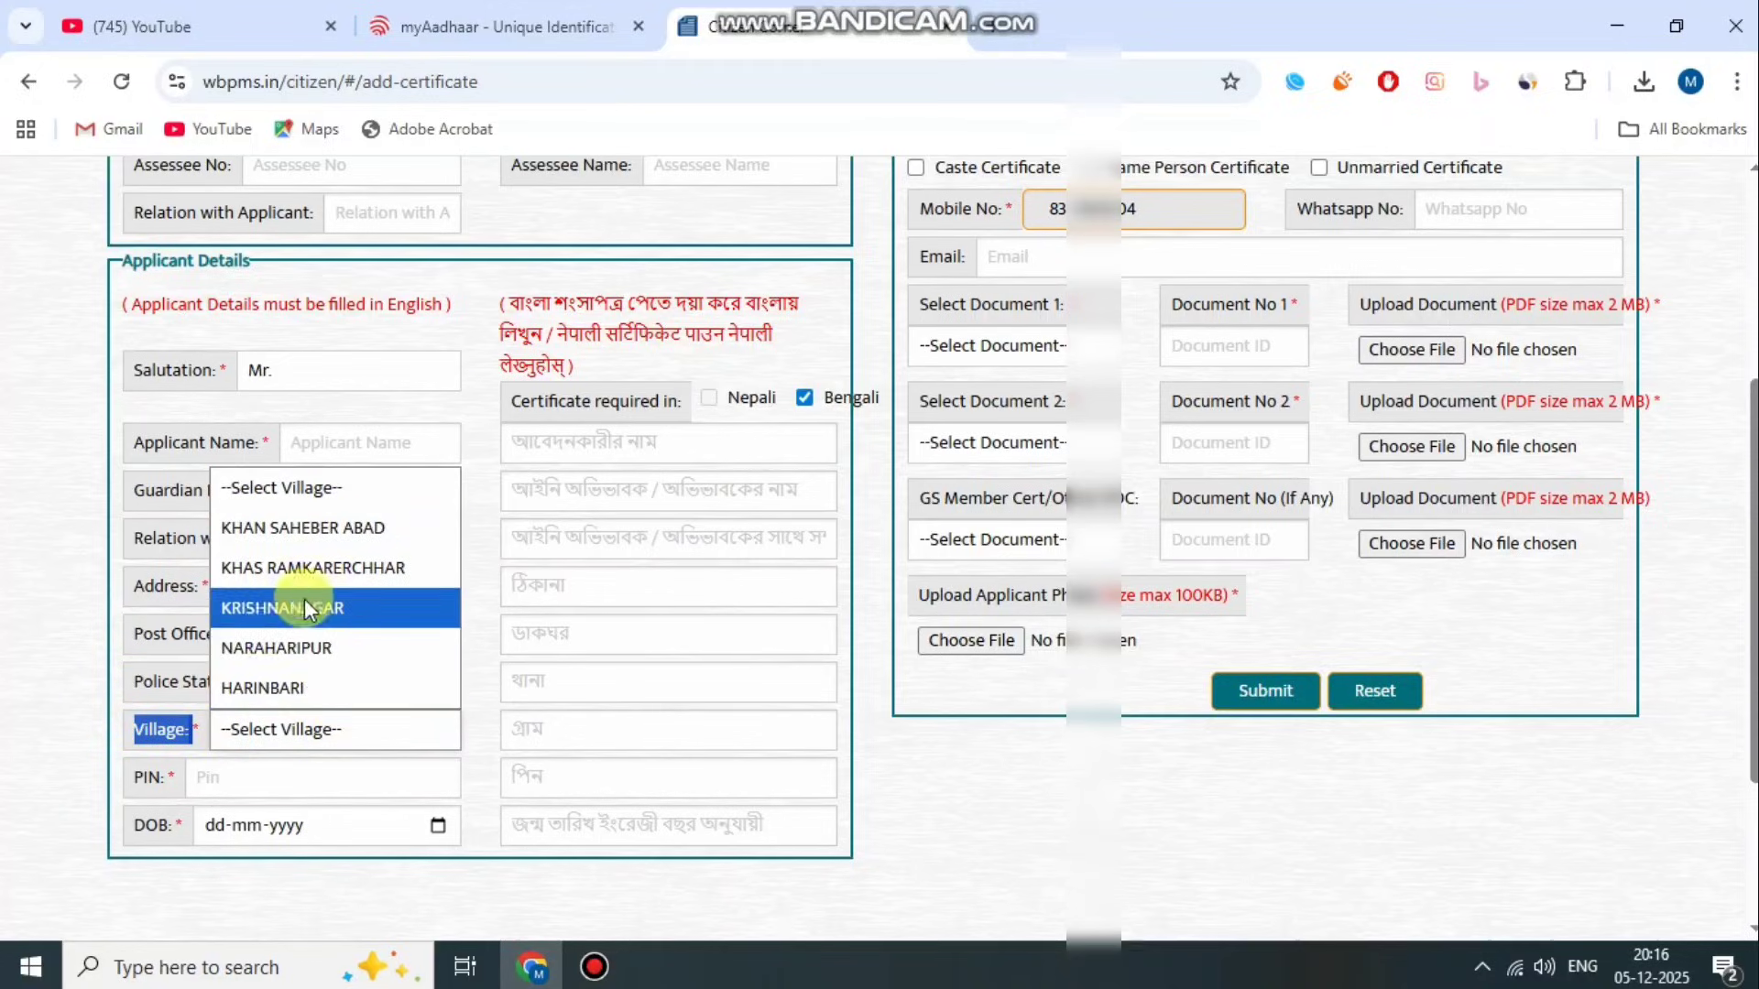
left_click(331, 568)
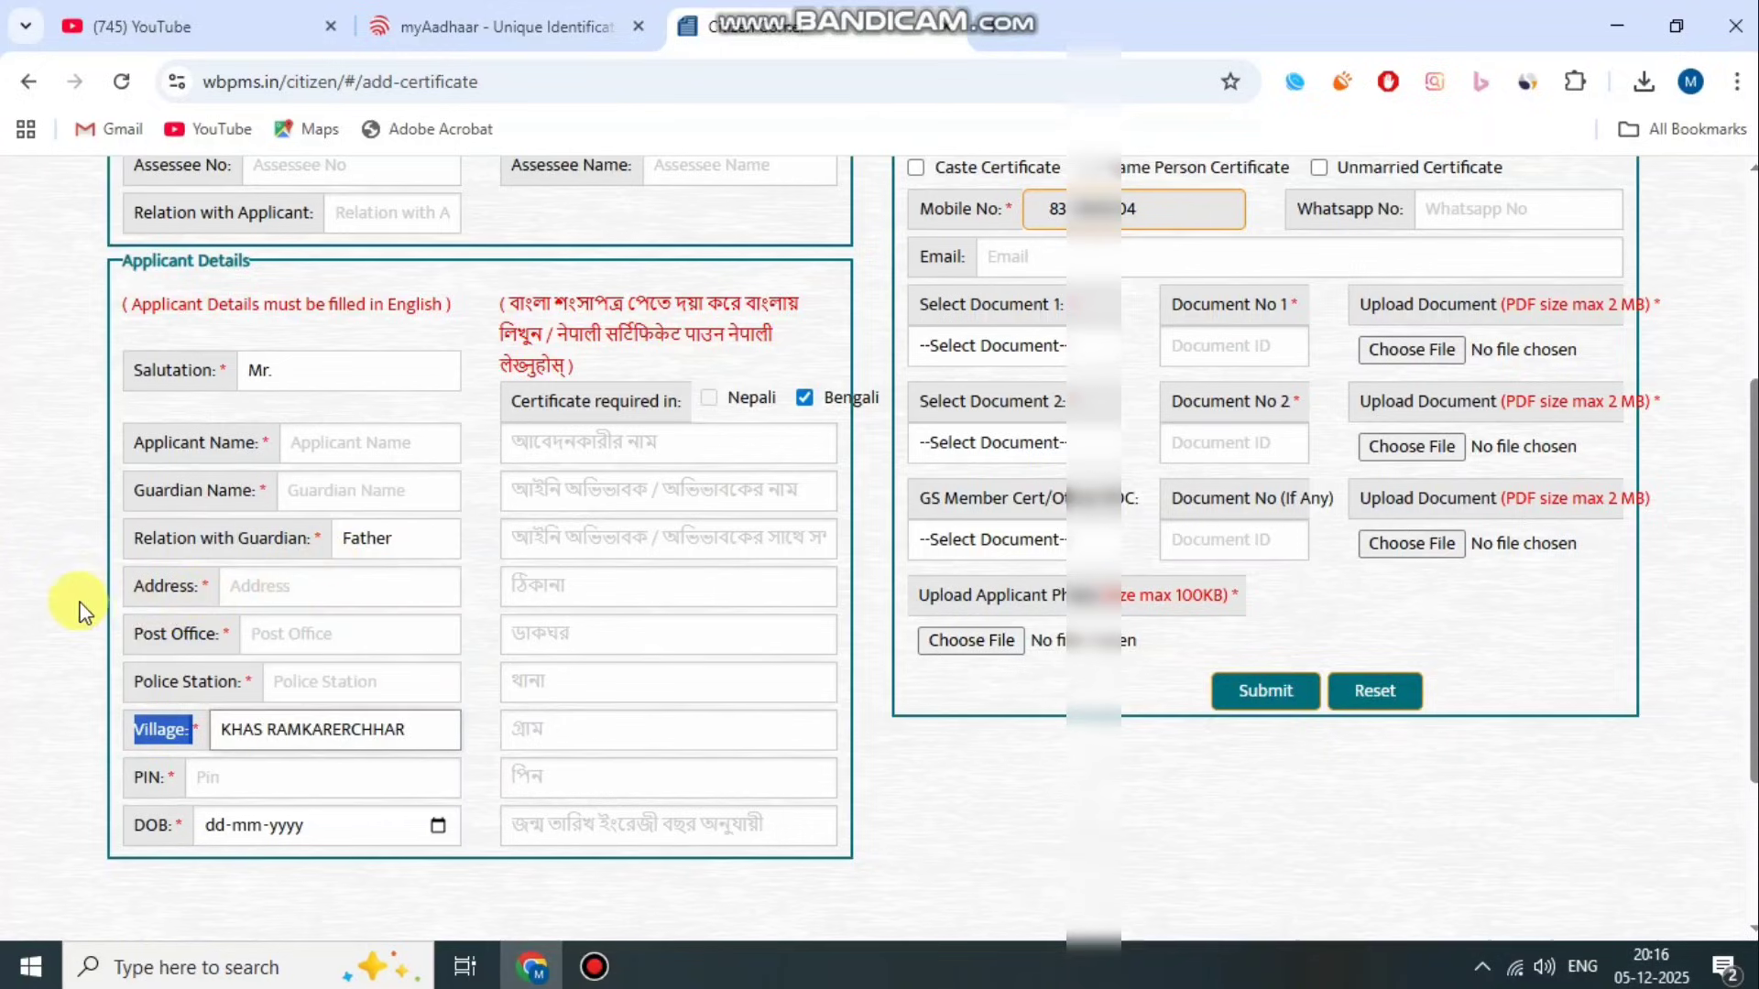
left_click(79, 605)
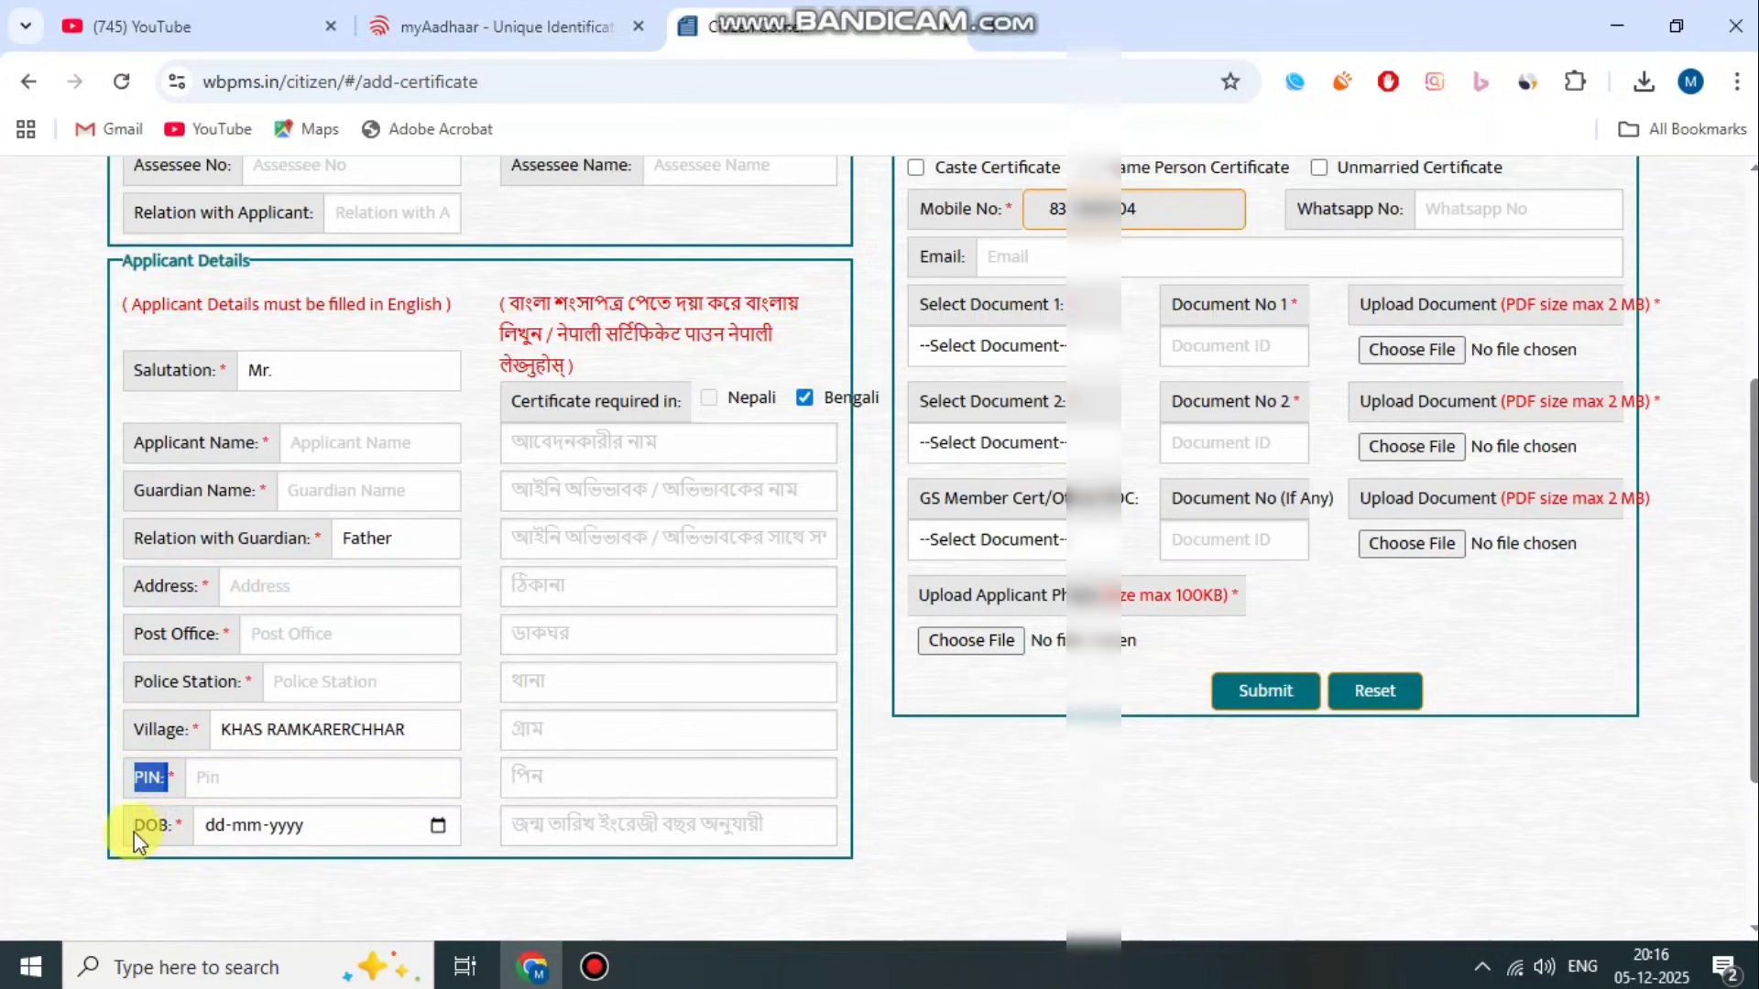
left_click_drag(182, 832, 304, 823)
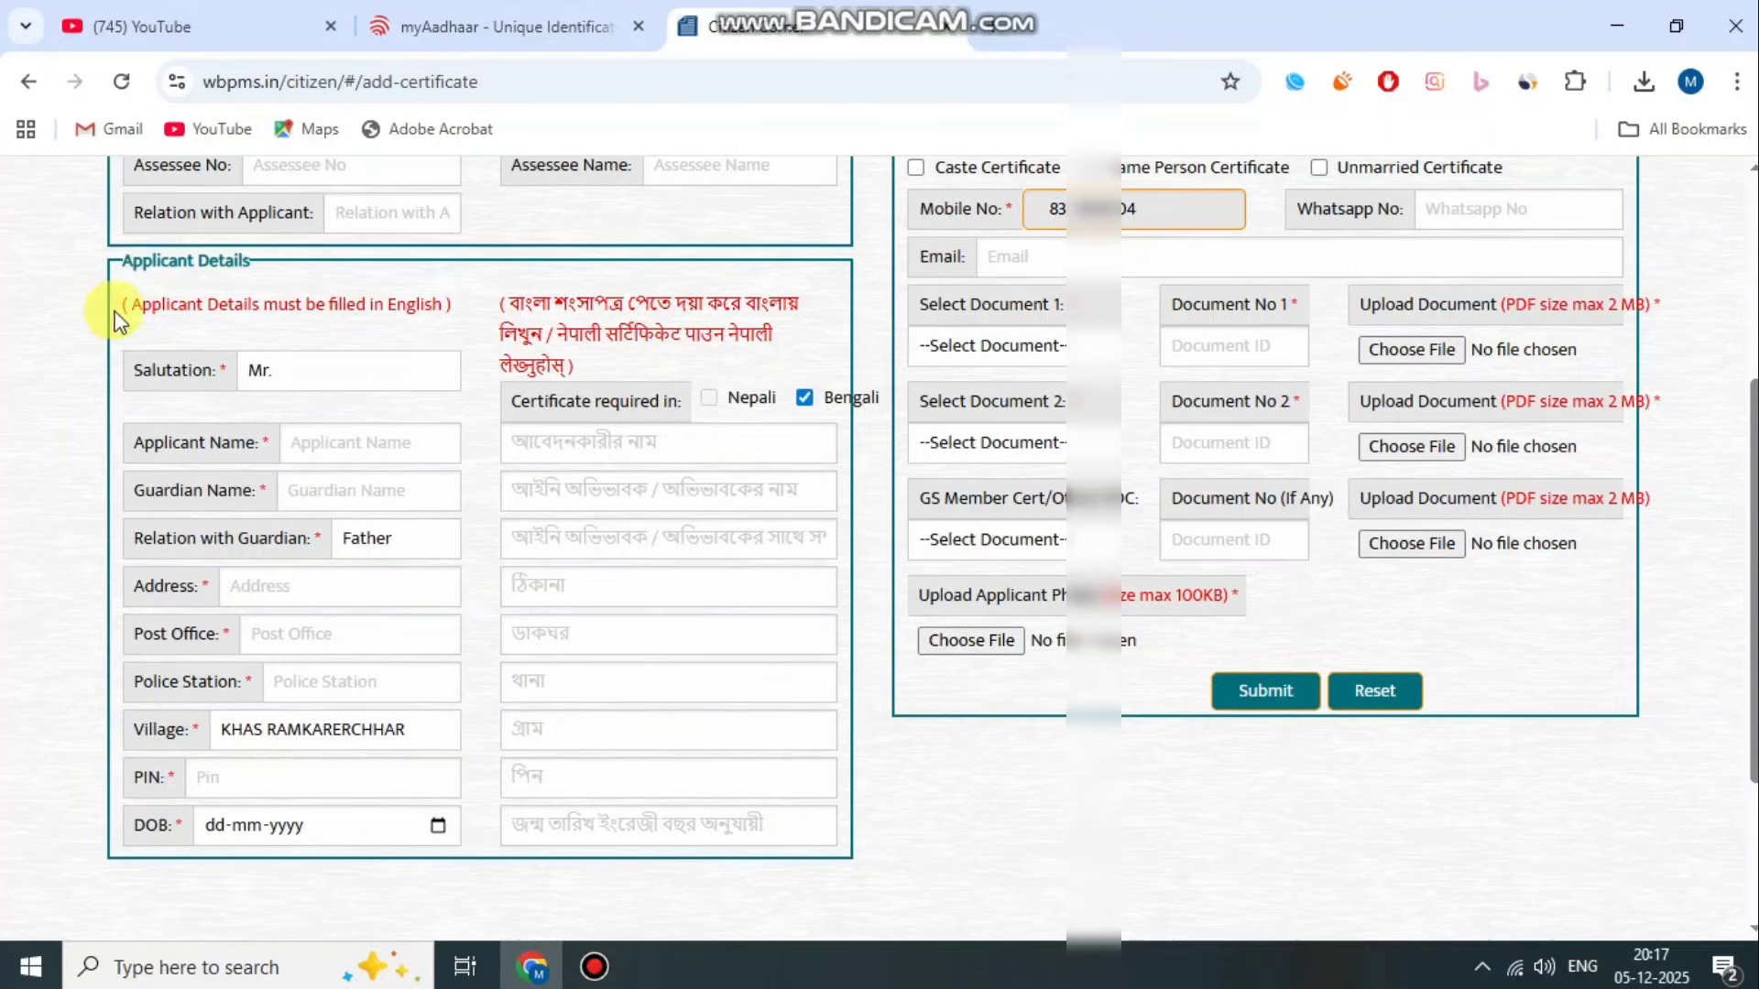
Review the Residential and Unmarried Certificate options plus the Mobile, WhatsApp and Email fields
scroll(101, 309, "up", 3)
left_click_drag(928, 321, 1076, 330)
left_click(1077, 330)
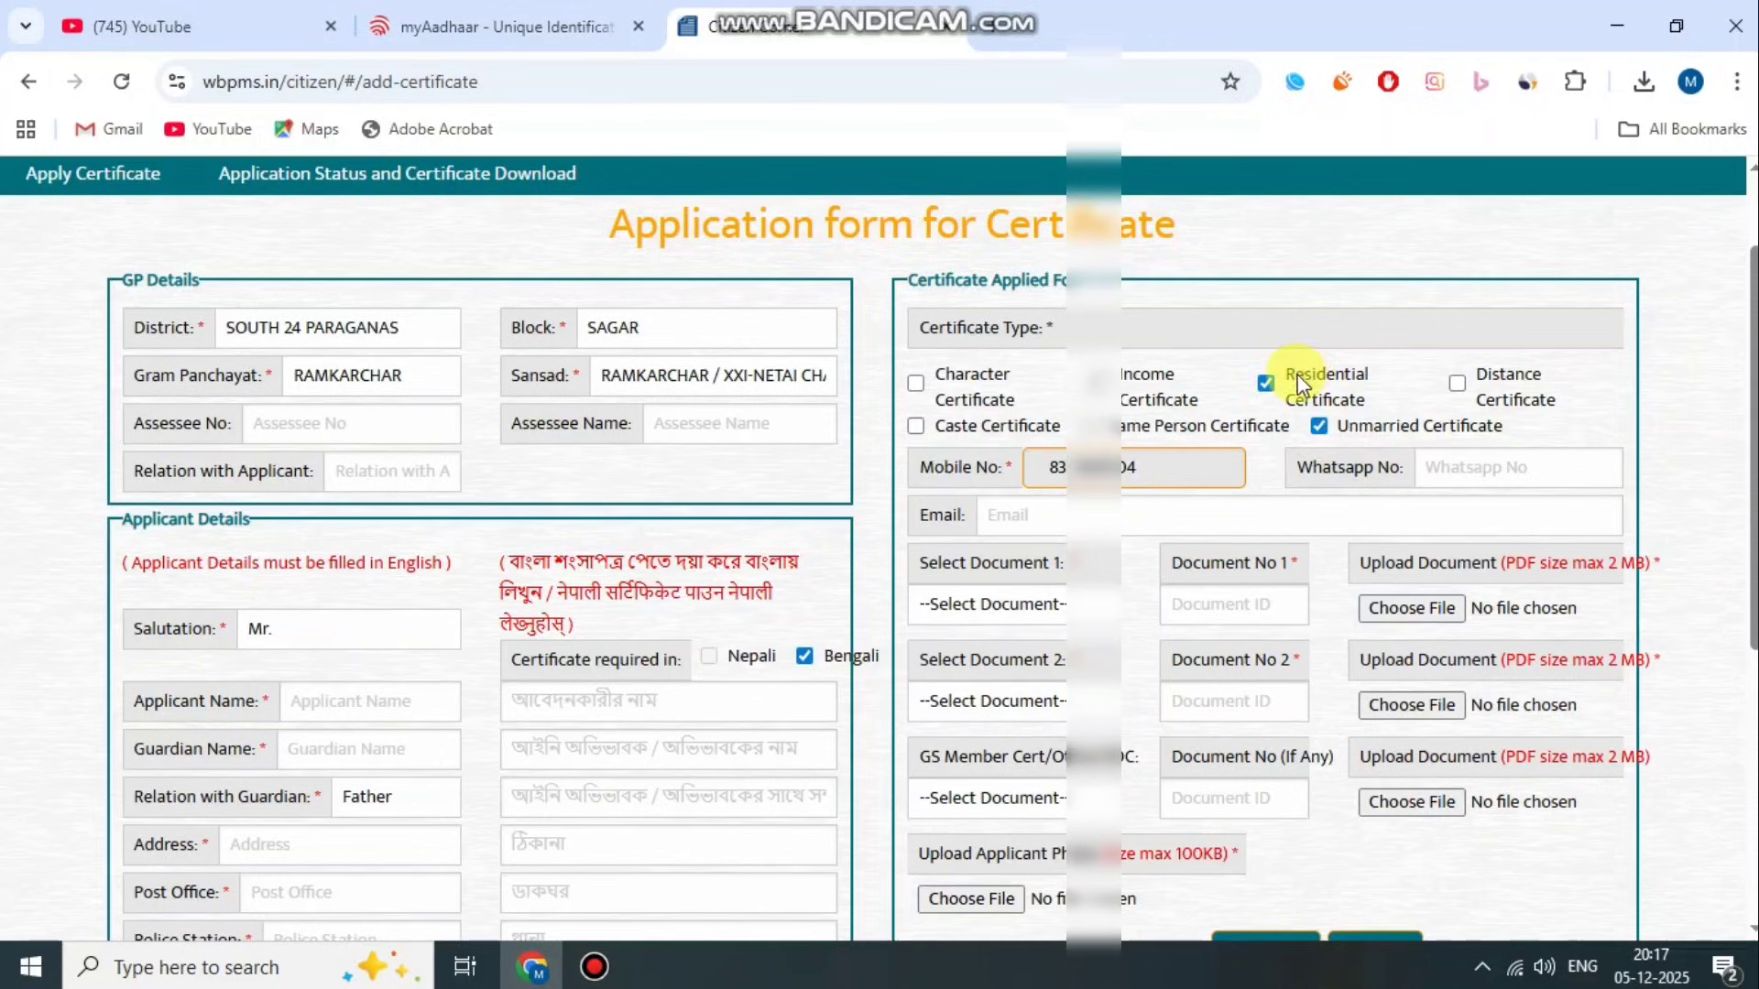
left_click_drag(1287, 377, 1358, 401)
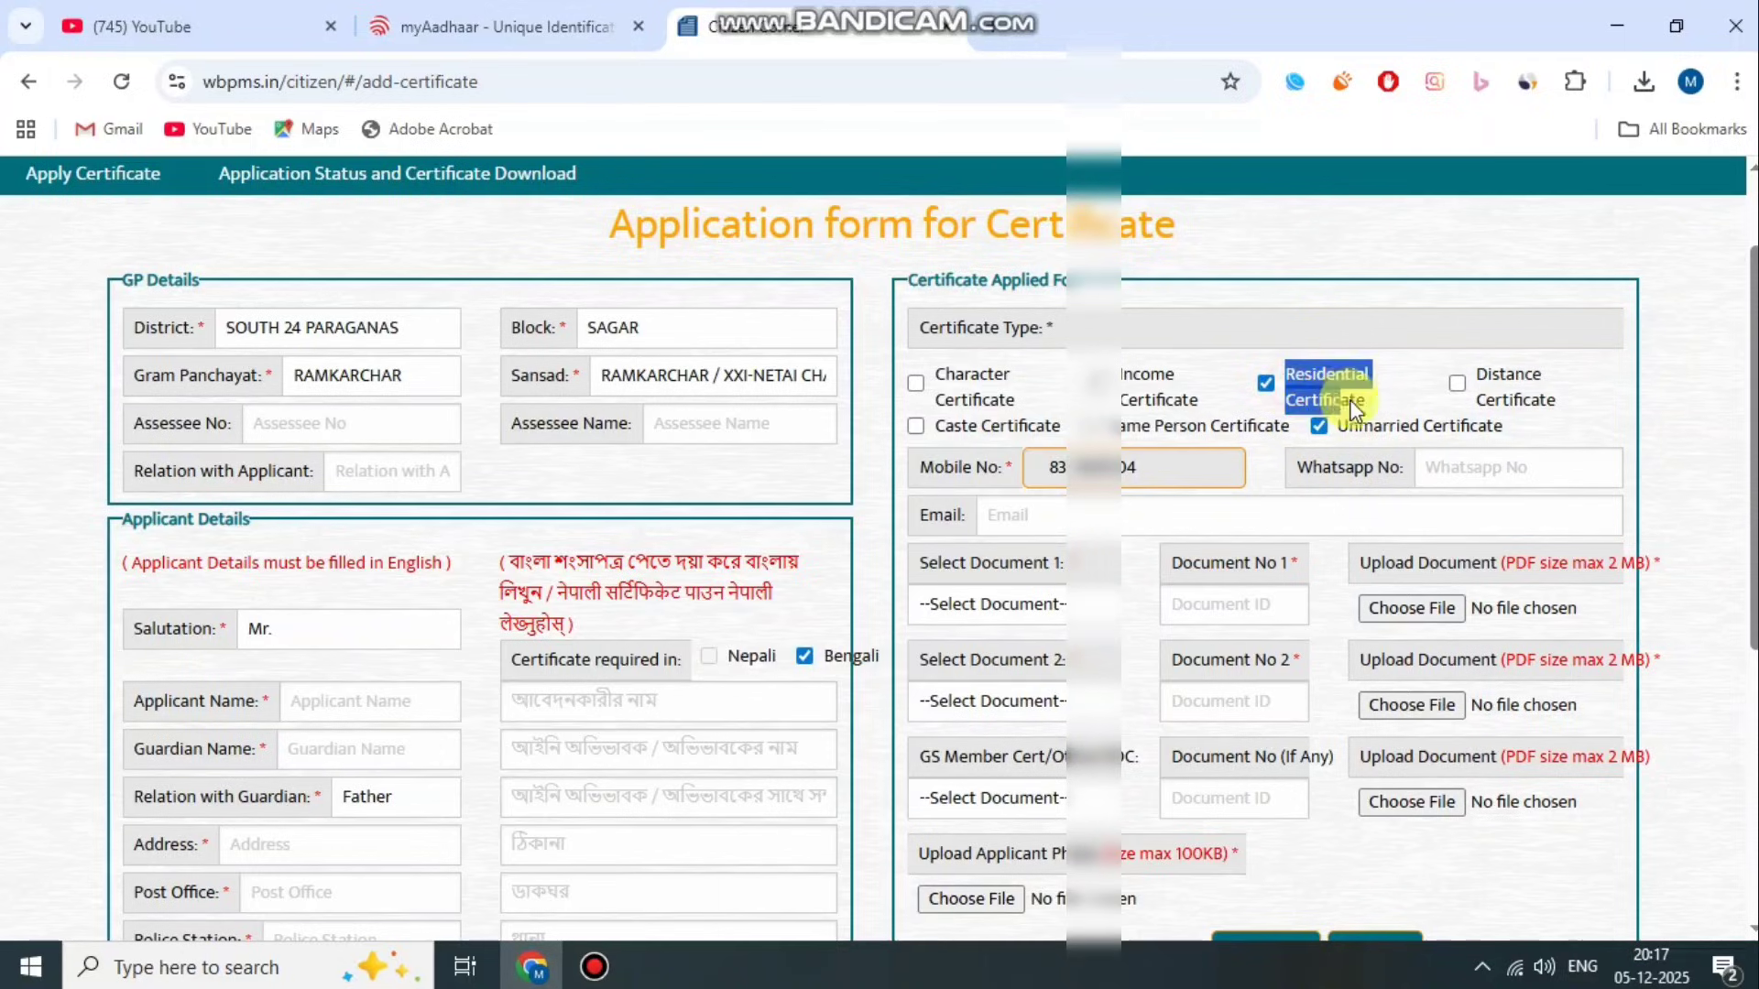
left_click(1358, 400)
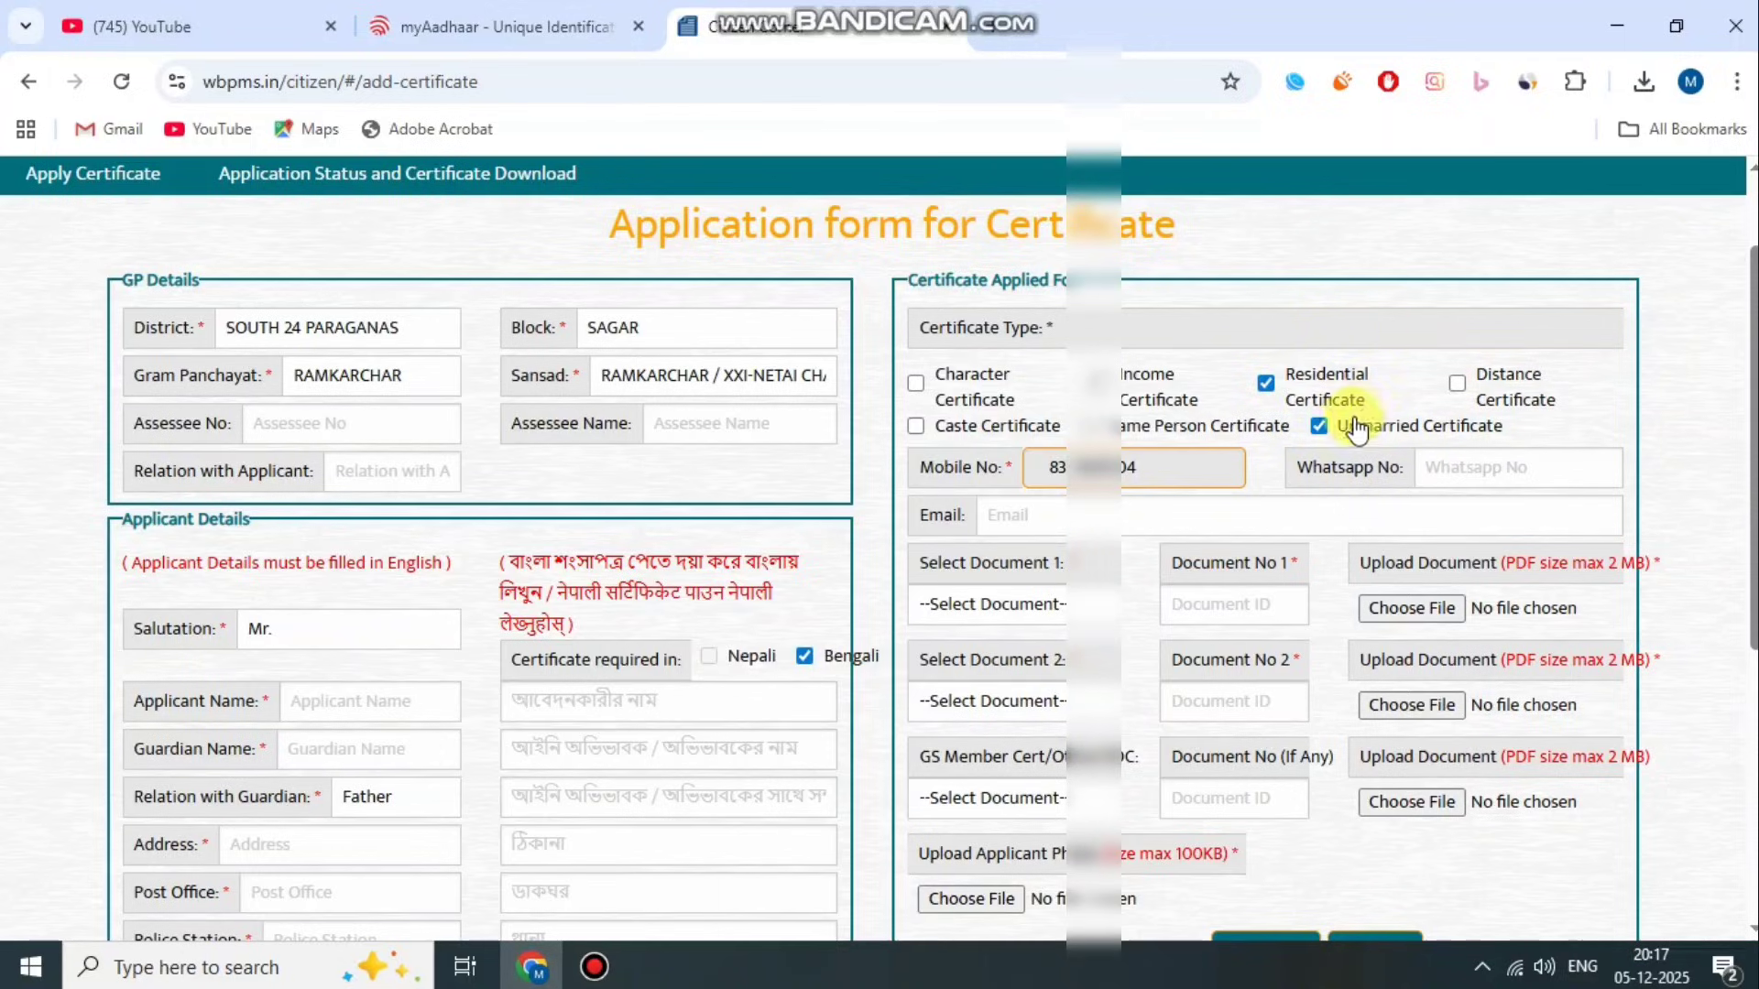
left_click_drag(1338, 428, 1501, 429)
left_click(1443, 428)
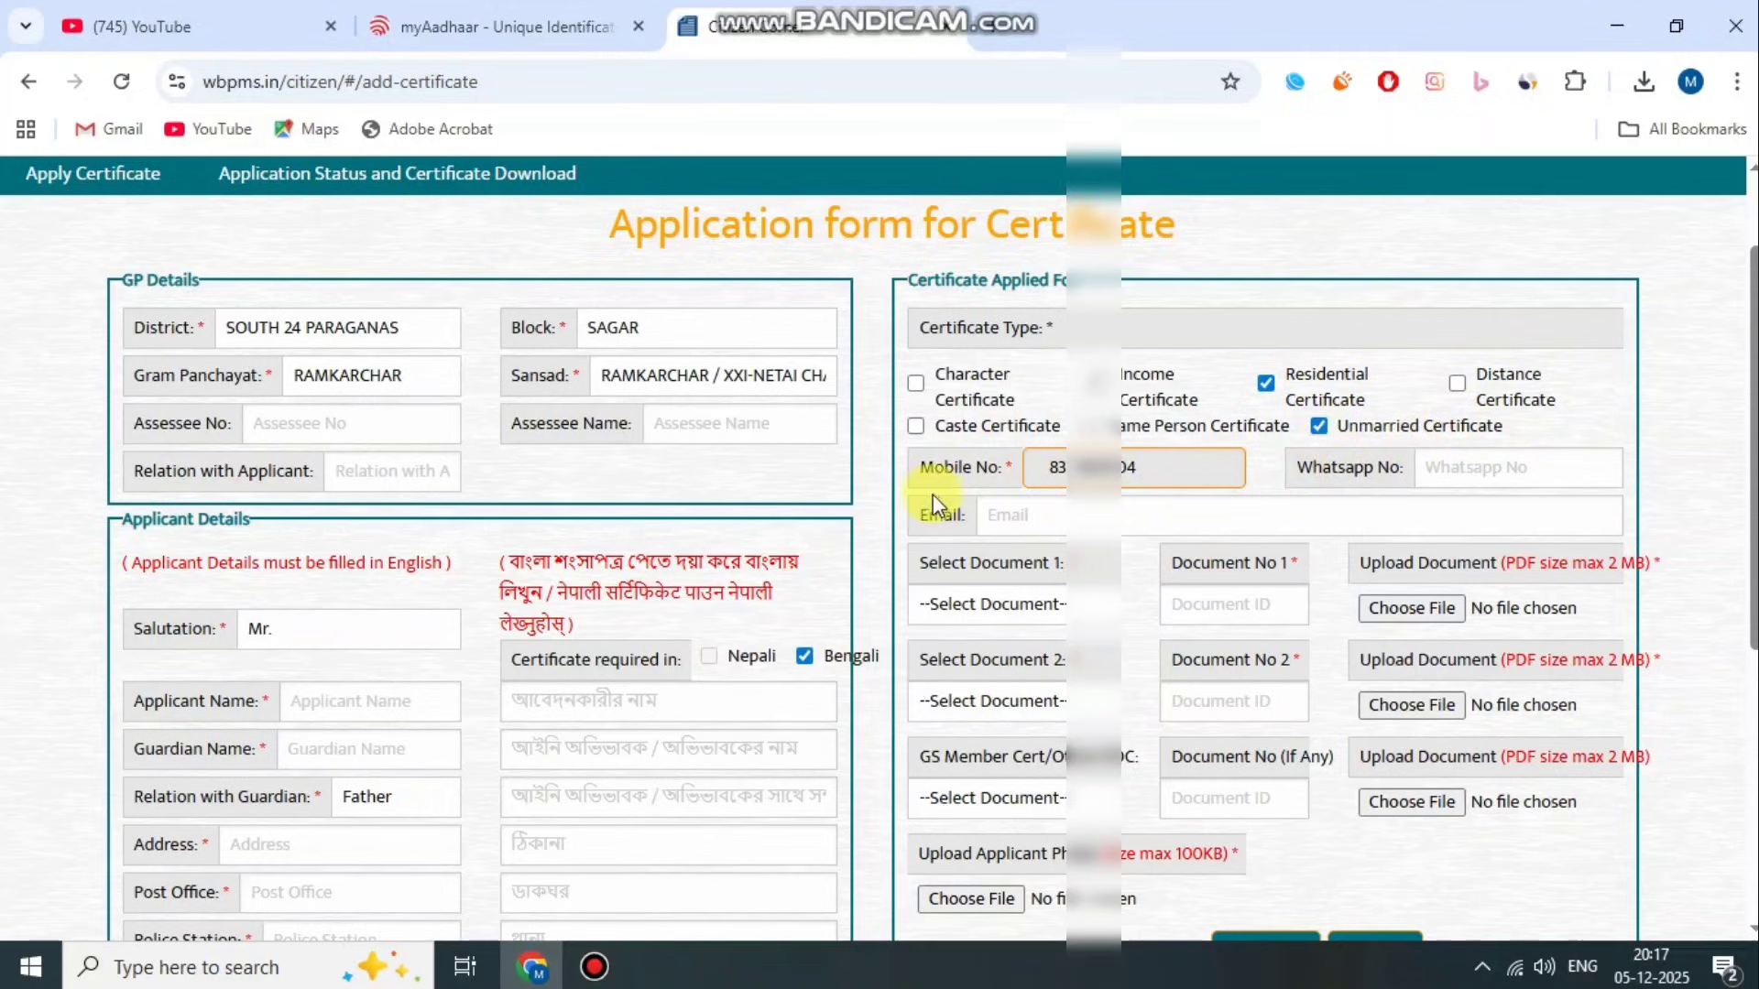
left_click_drag(916, 468, 996, 469)
left_click_drag(1343, 473, 1516, 480)
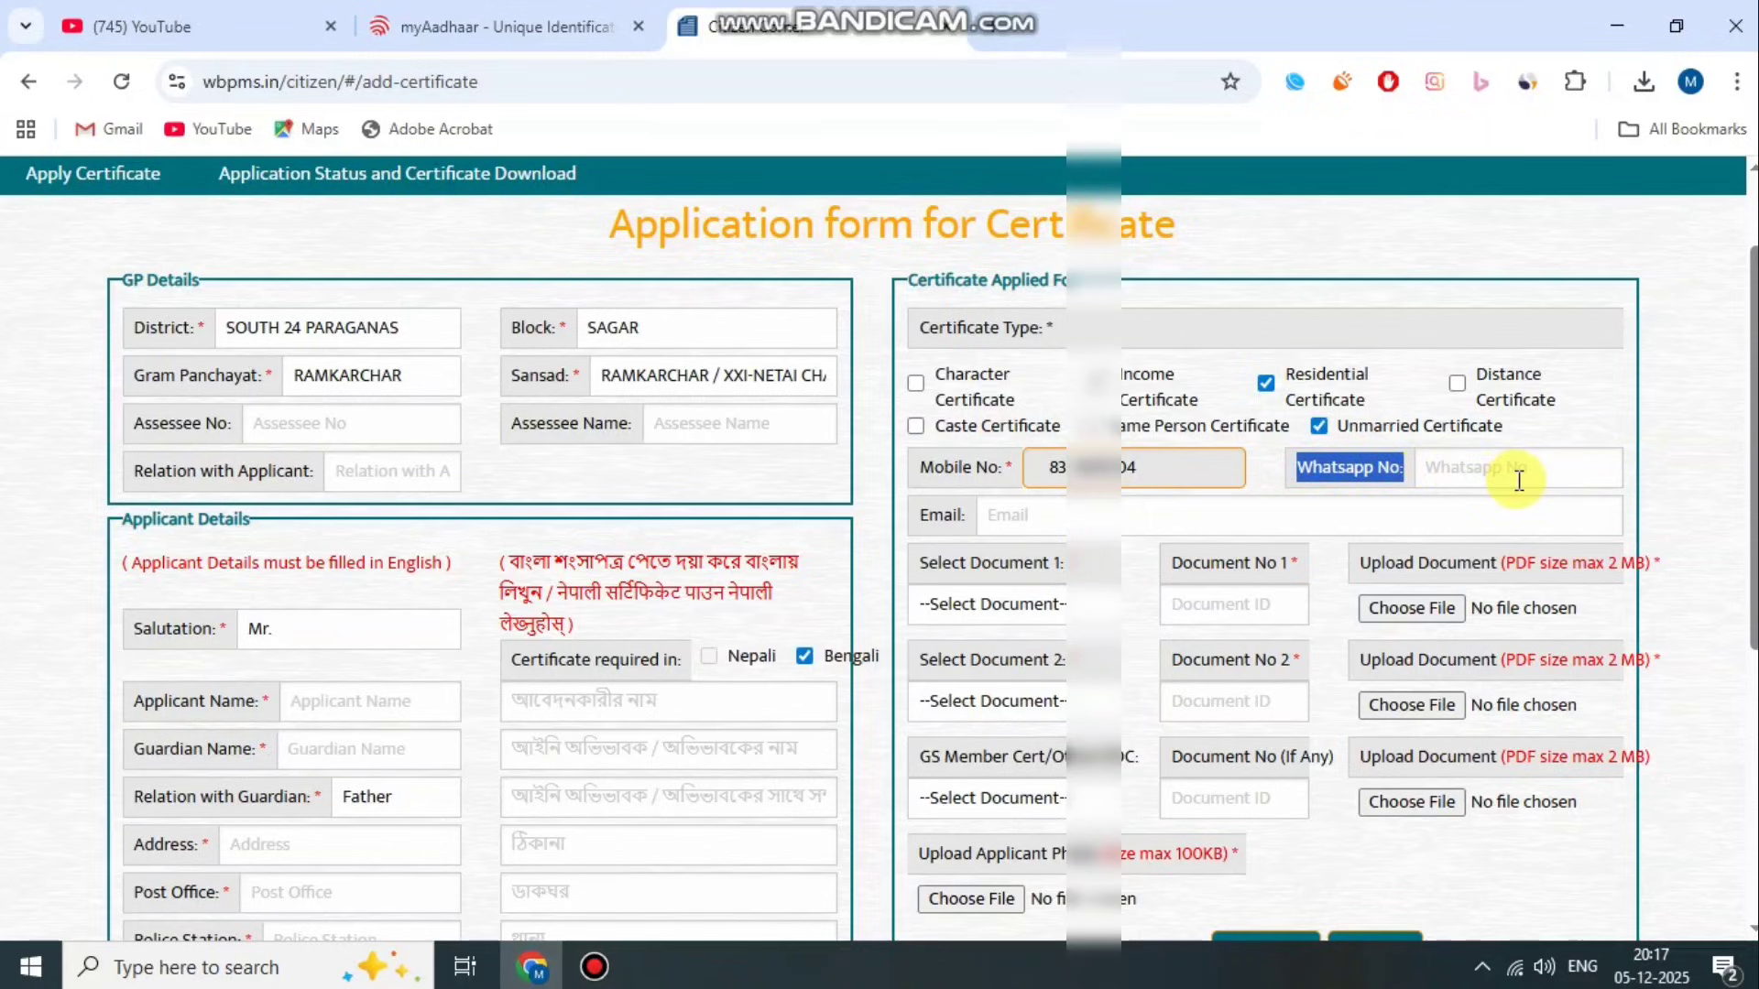
left_click_drag(923, 518, 1028, 531)
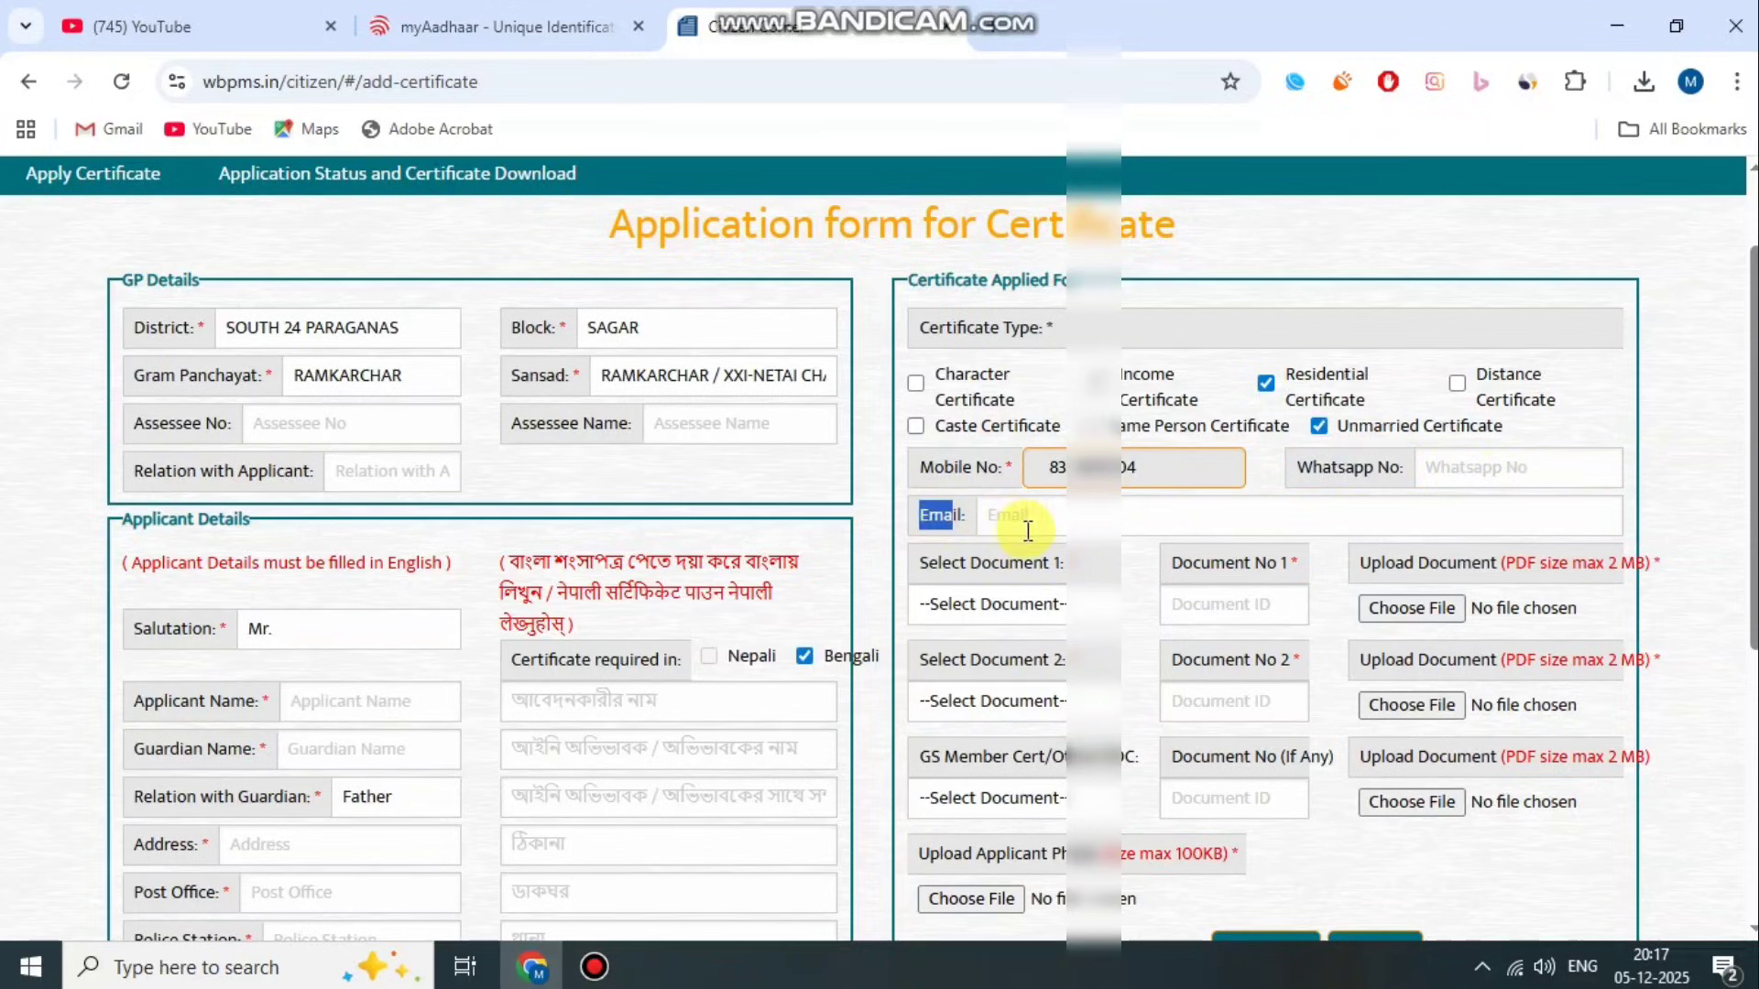
Choose Aadhaar Card as the first supporting document
left_click_drag(919, 577, 1060, 558)
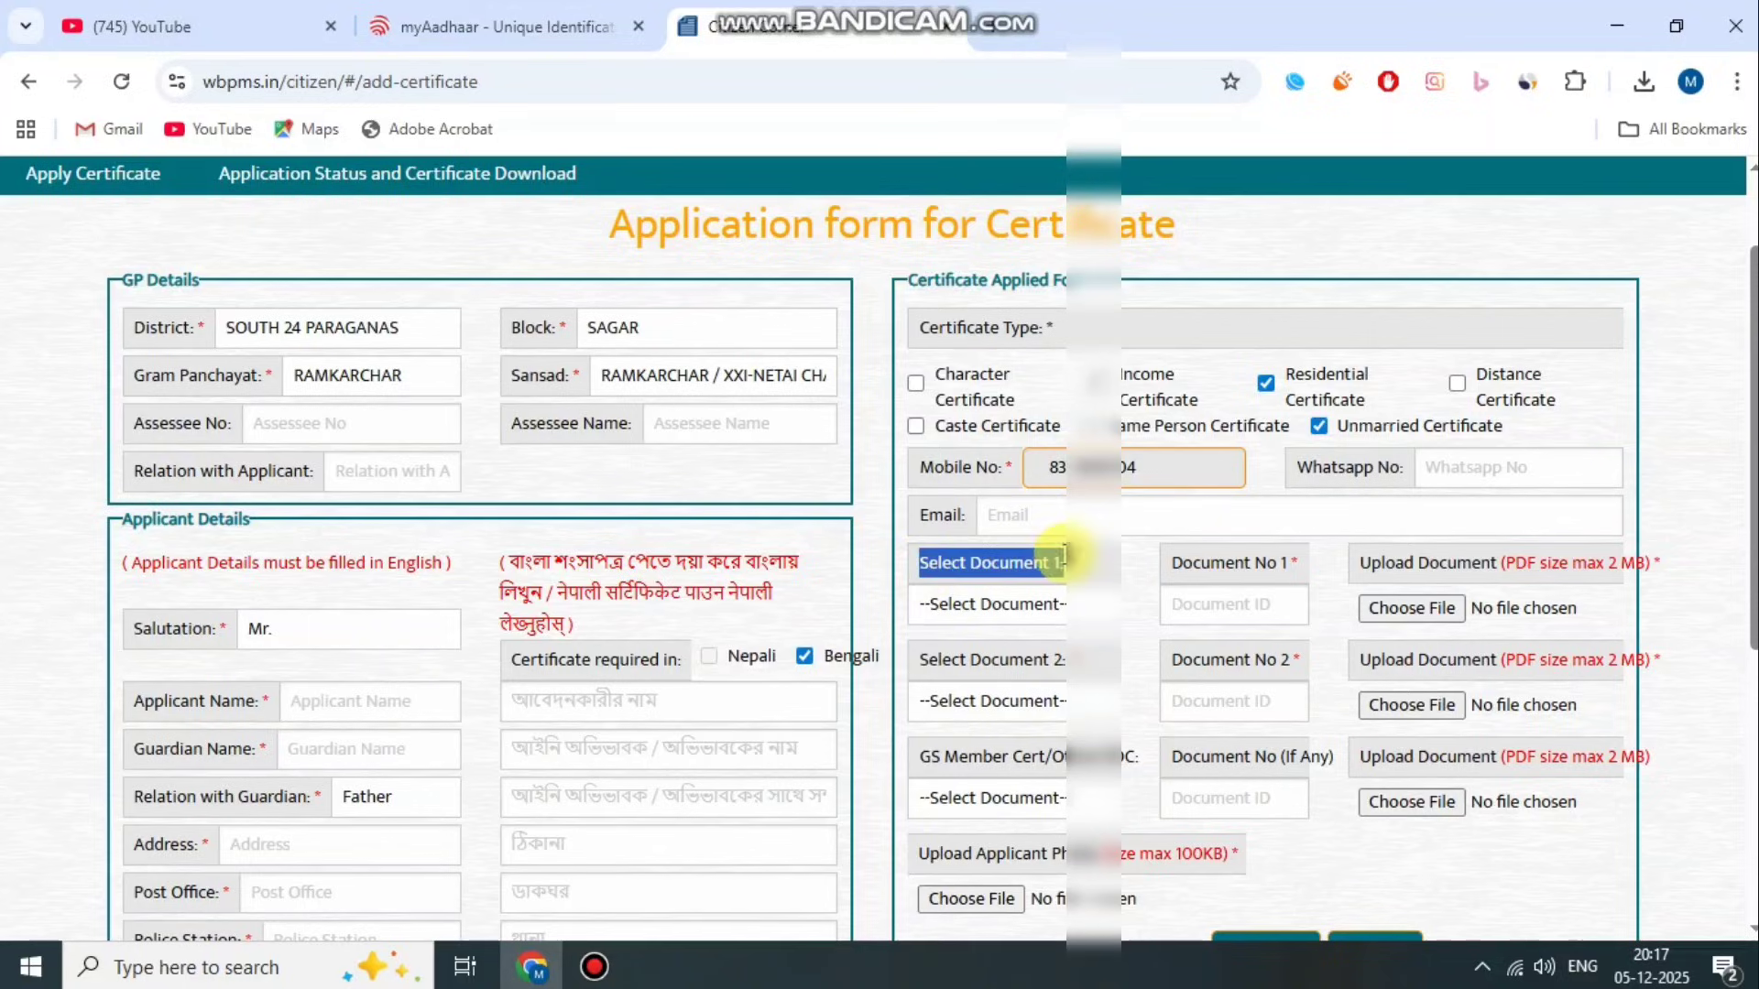
left_click(1013, 605)
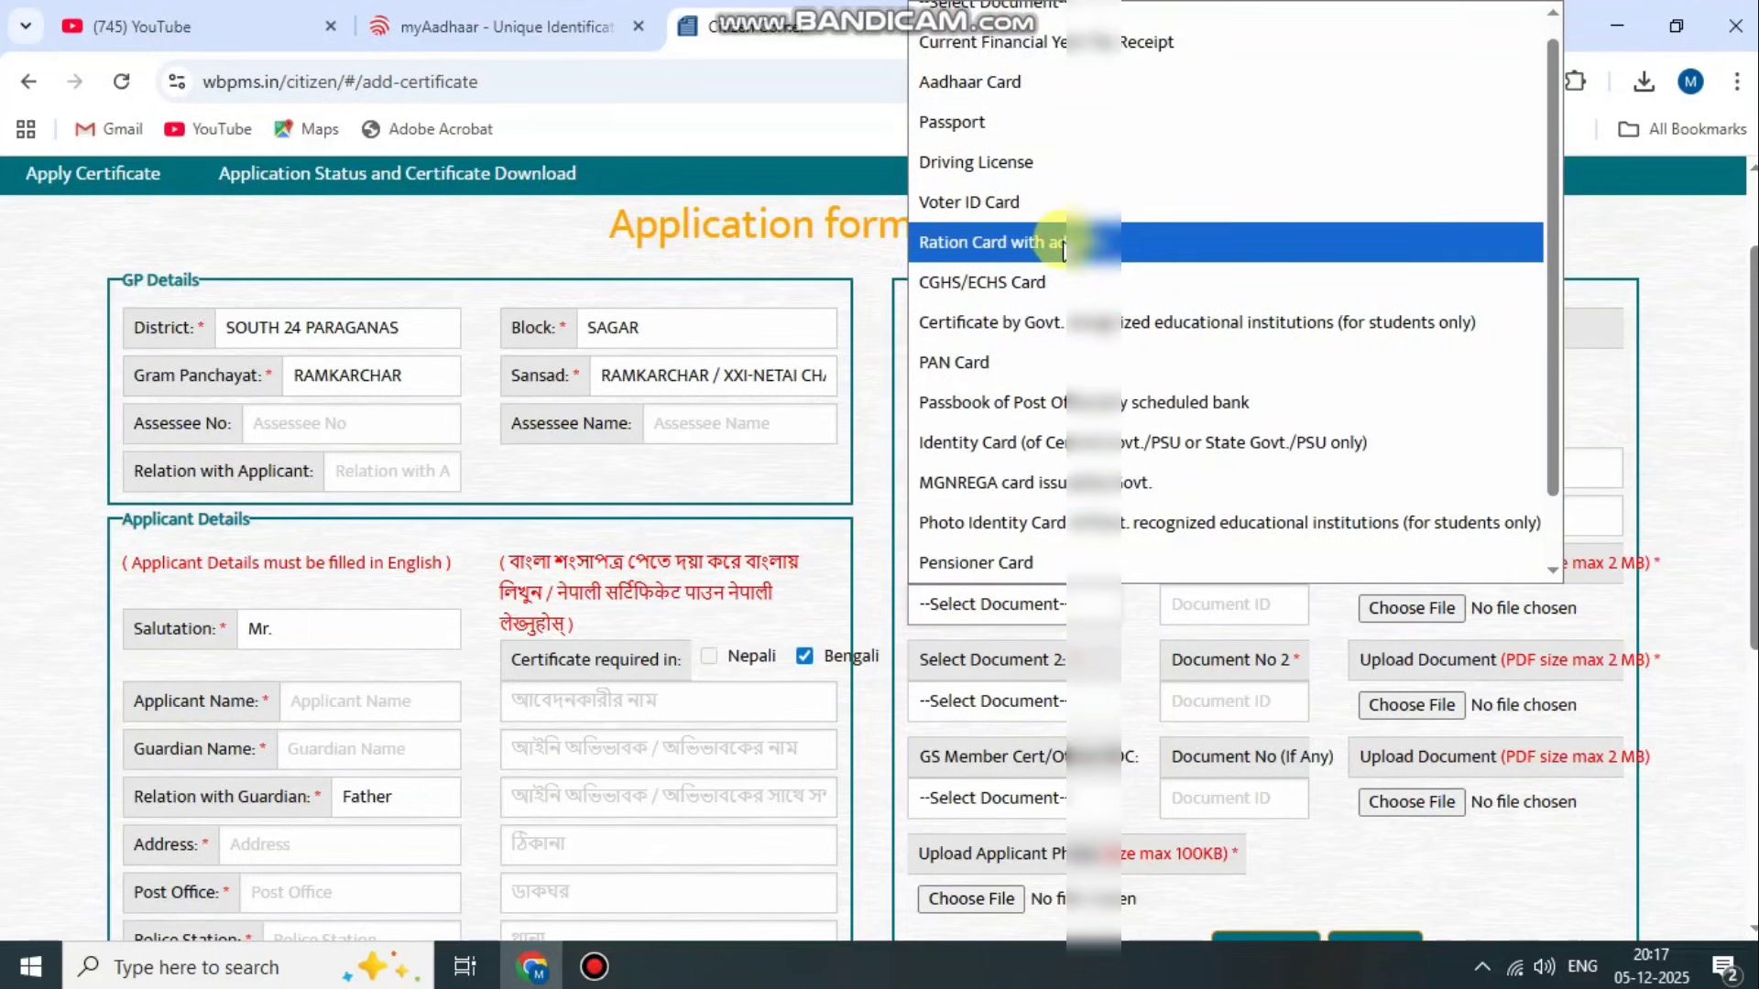
left_click(1026, 83)
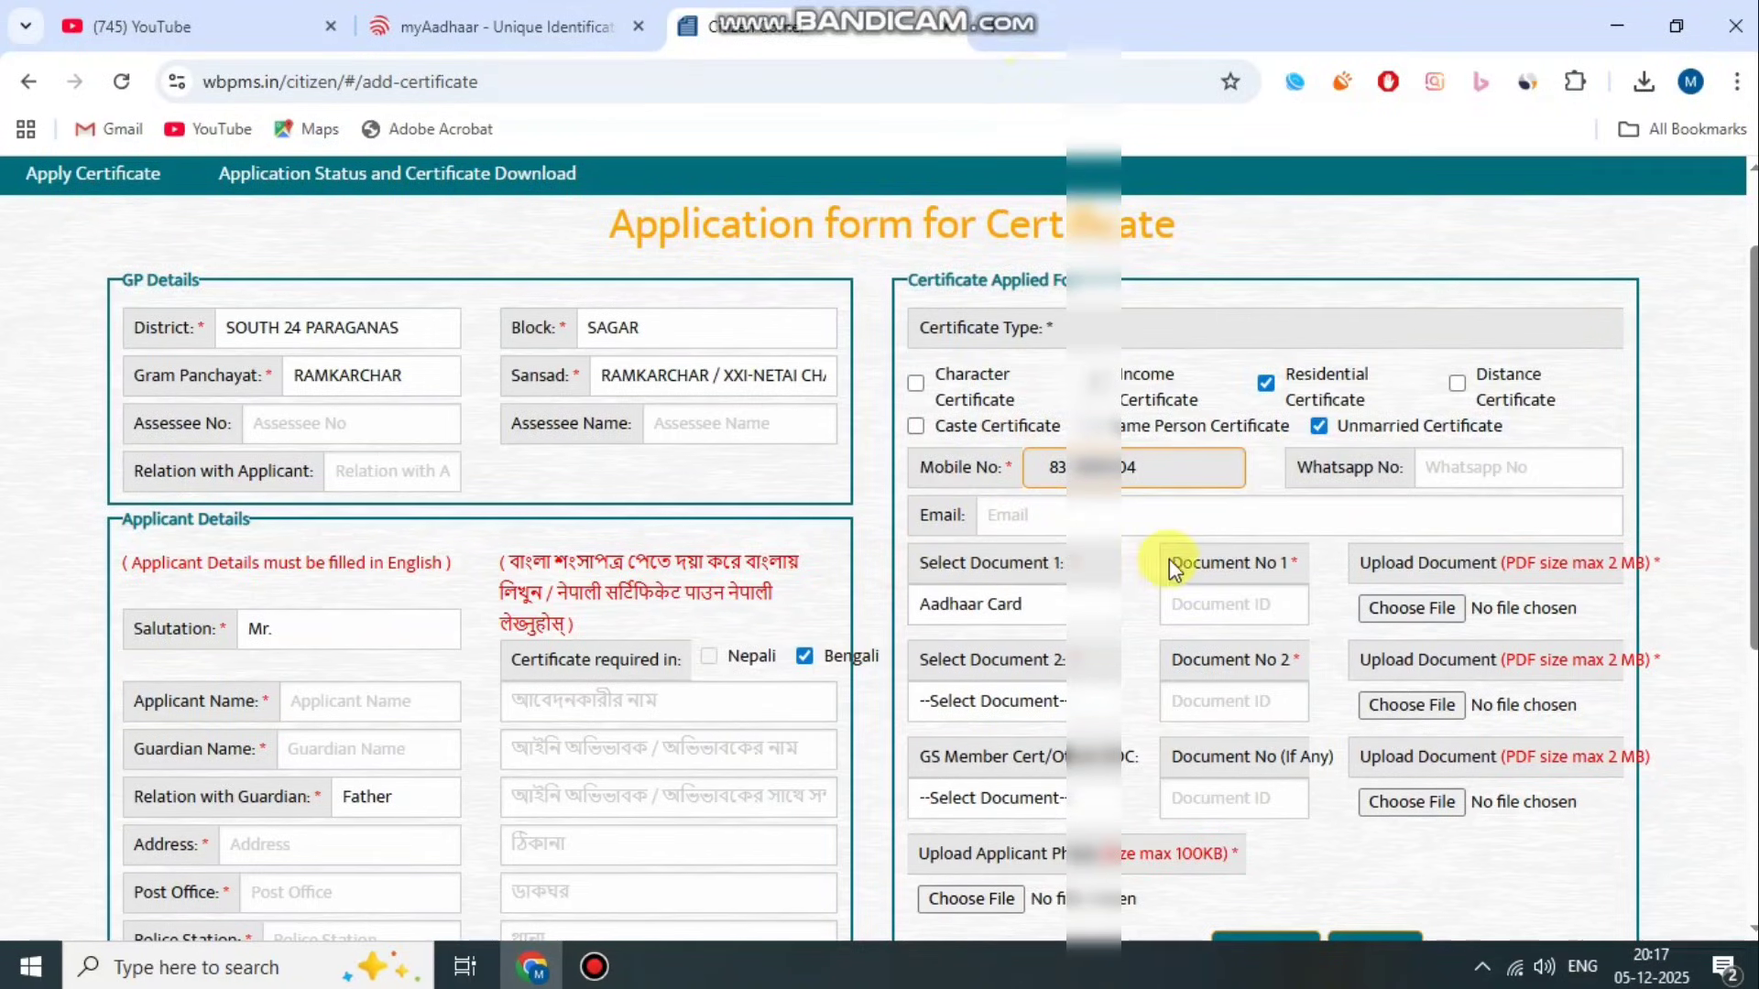
left_click_drag(1171, 562, 1665, 576)
left_click(1281, 560)
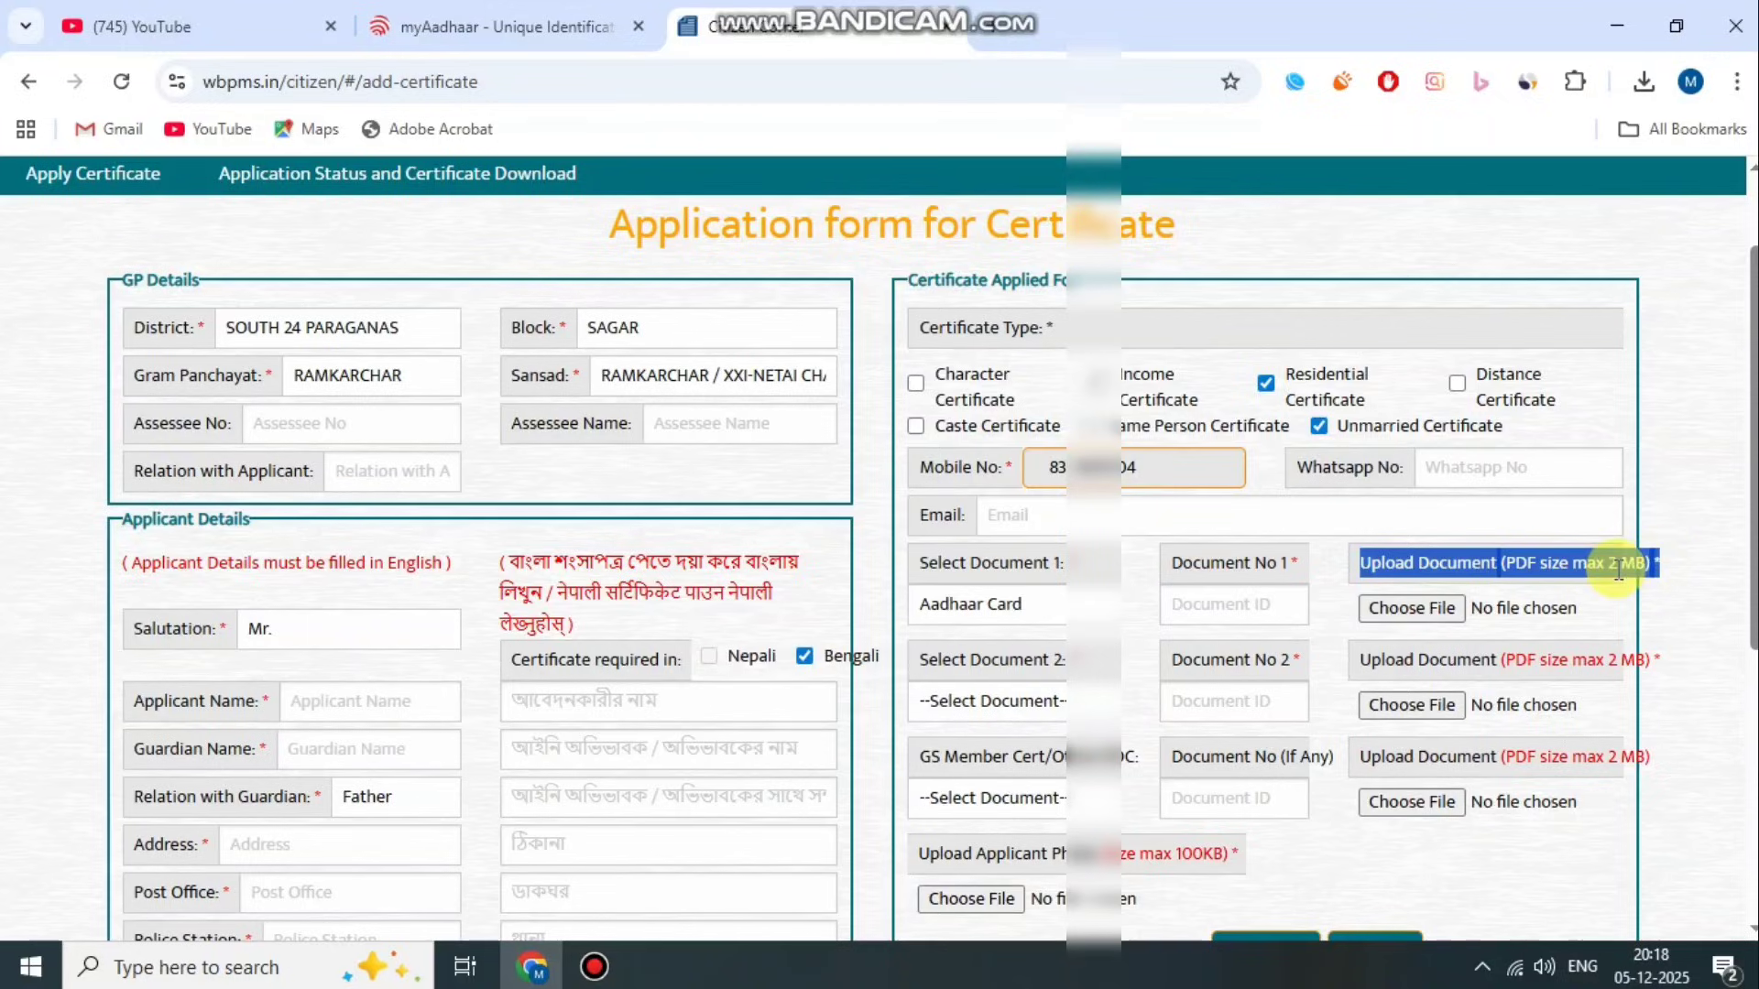
Choose Voter ID Card as the second document and GS Member Certificate as the third
left_click(1018, 704)
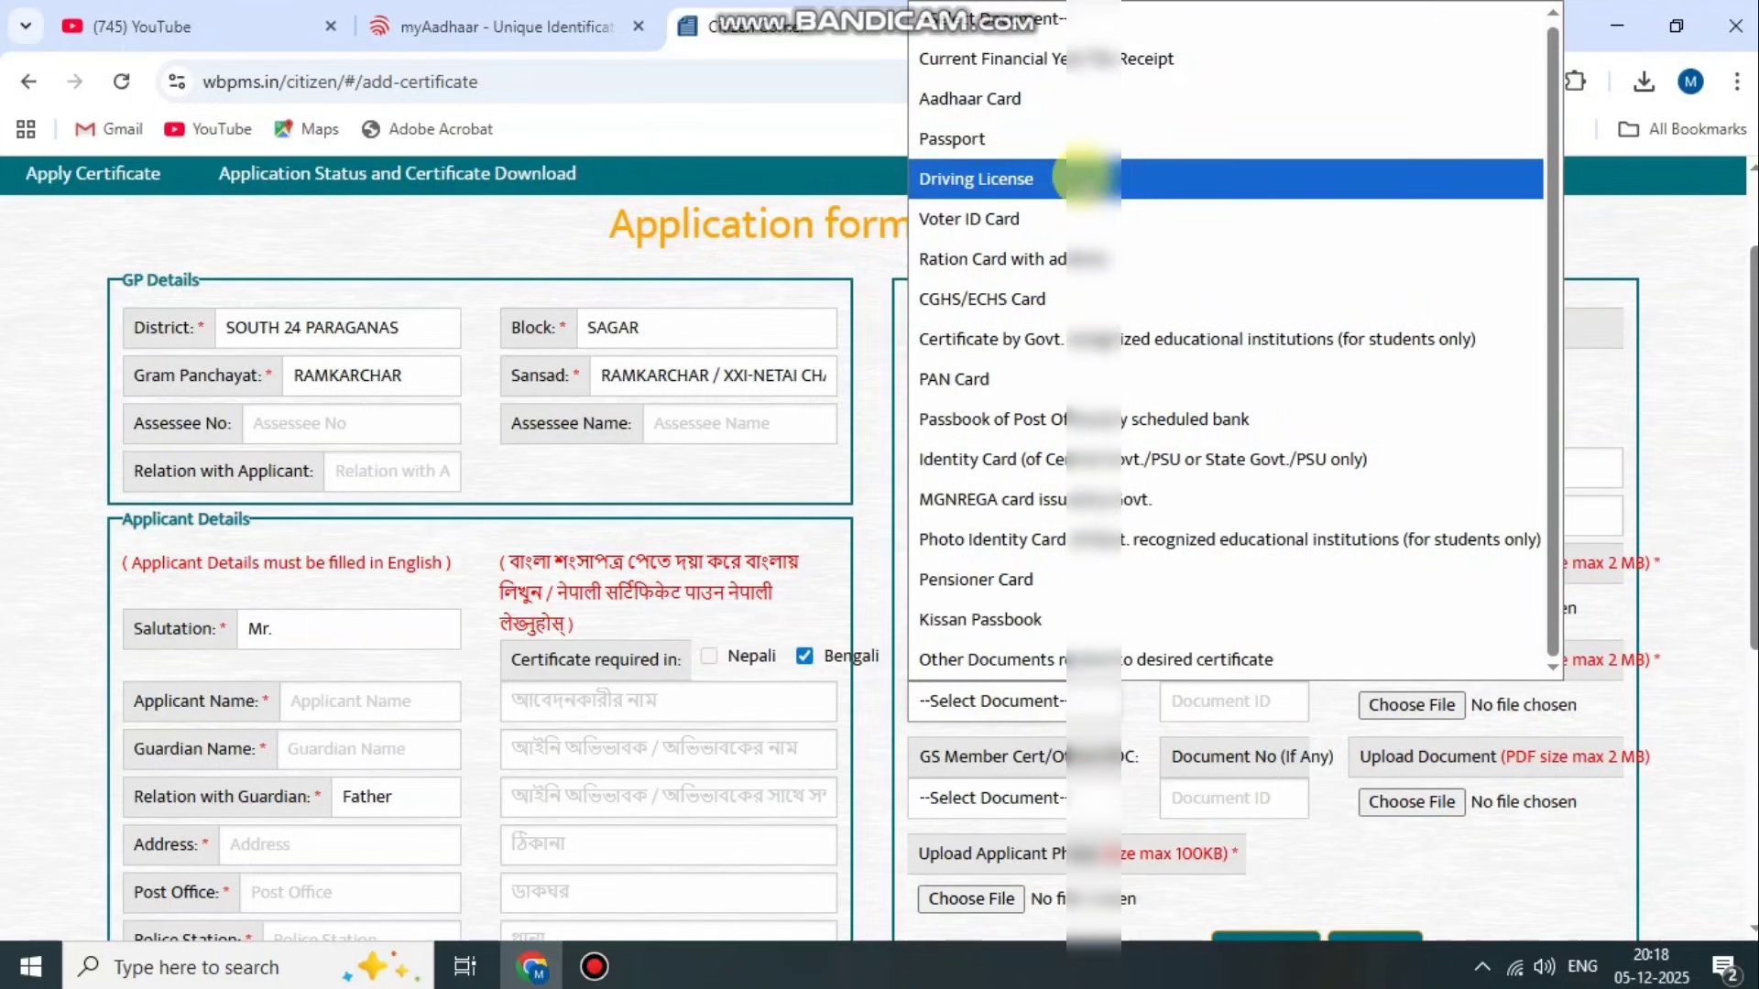
left_click(1063, 226)
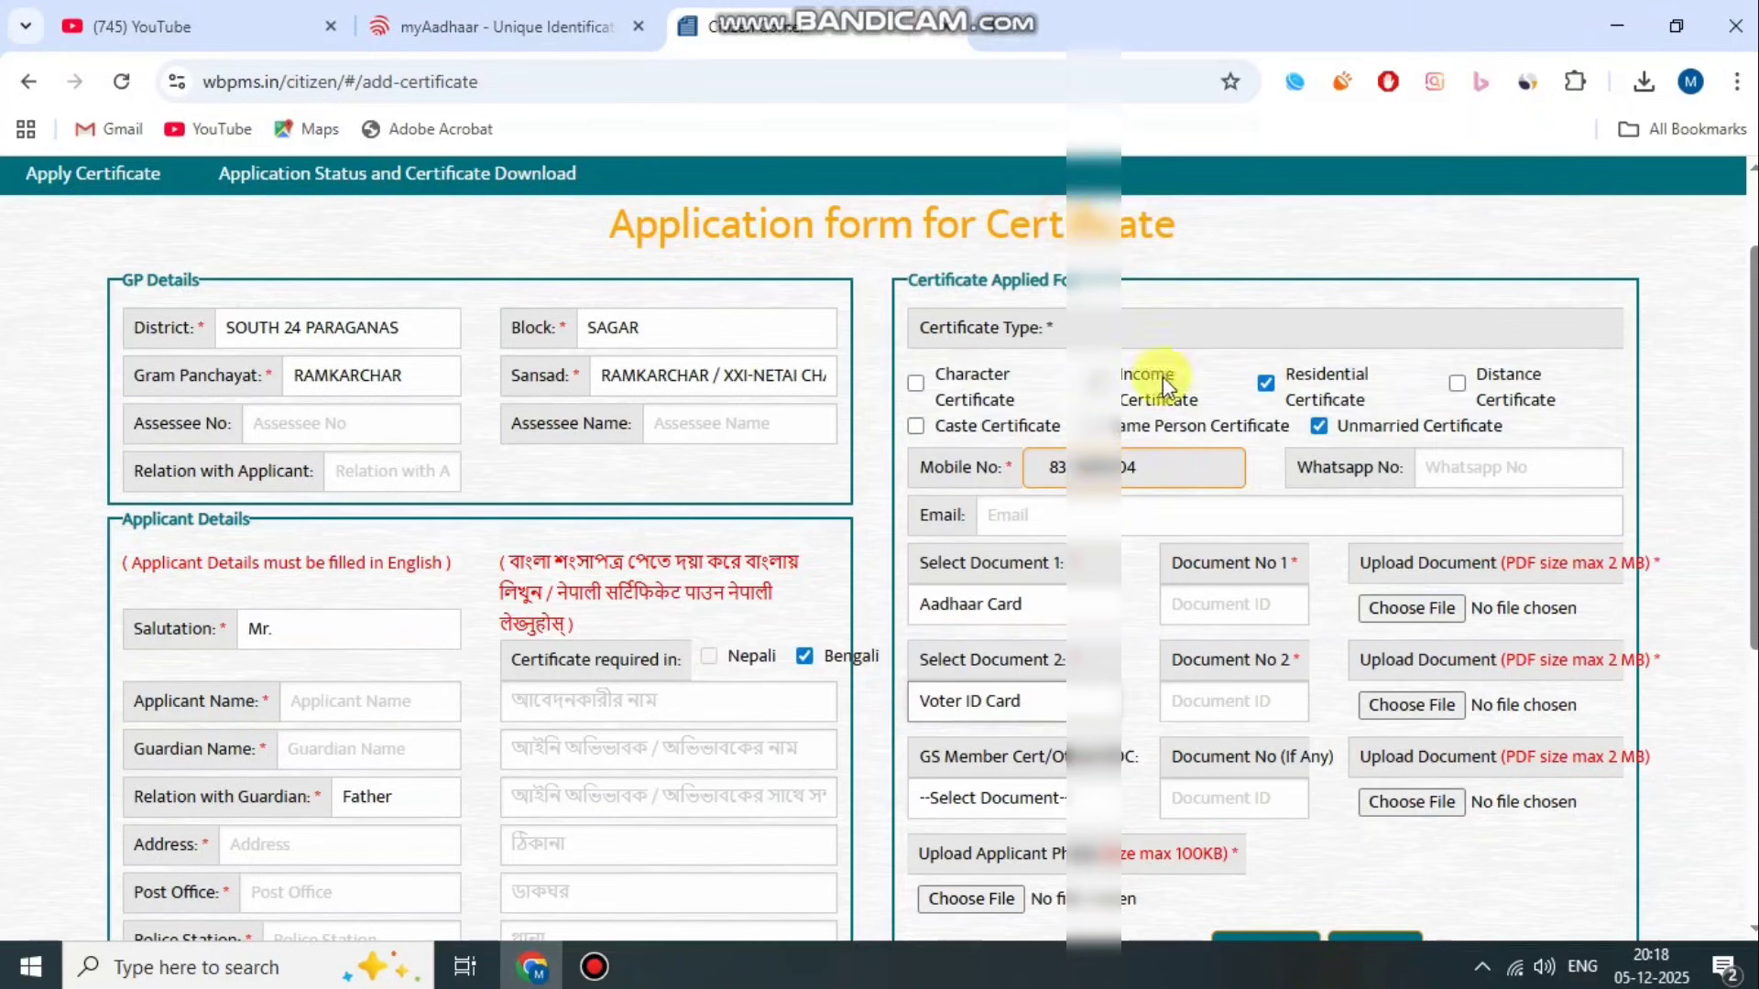
left_click_drag(943, 672, 1275, 660)
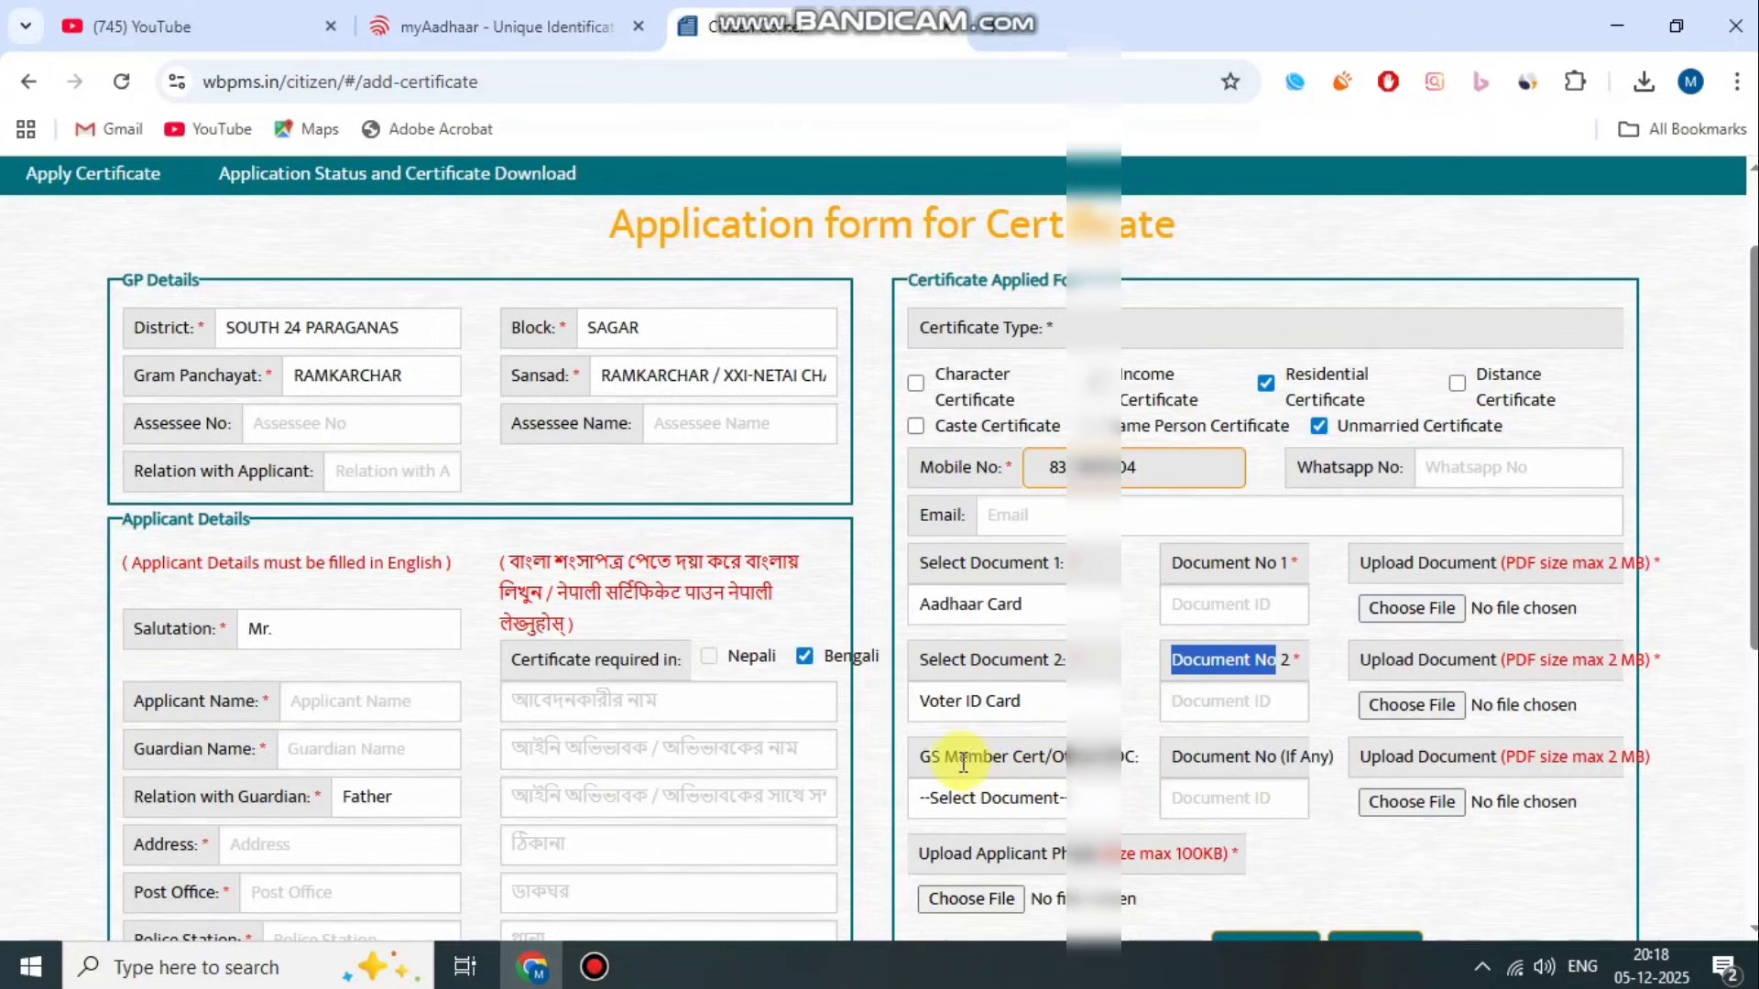
left_click_drag(920, 760, 1126, 754)
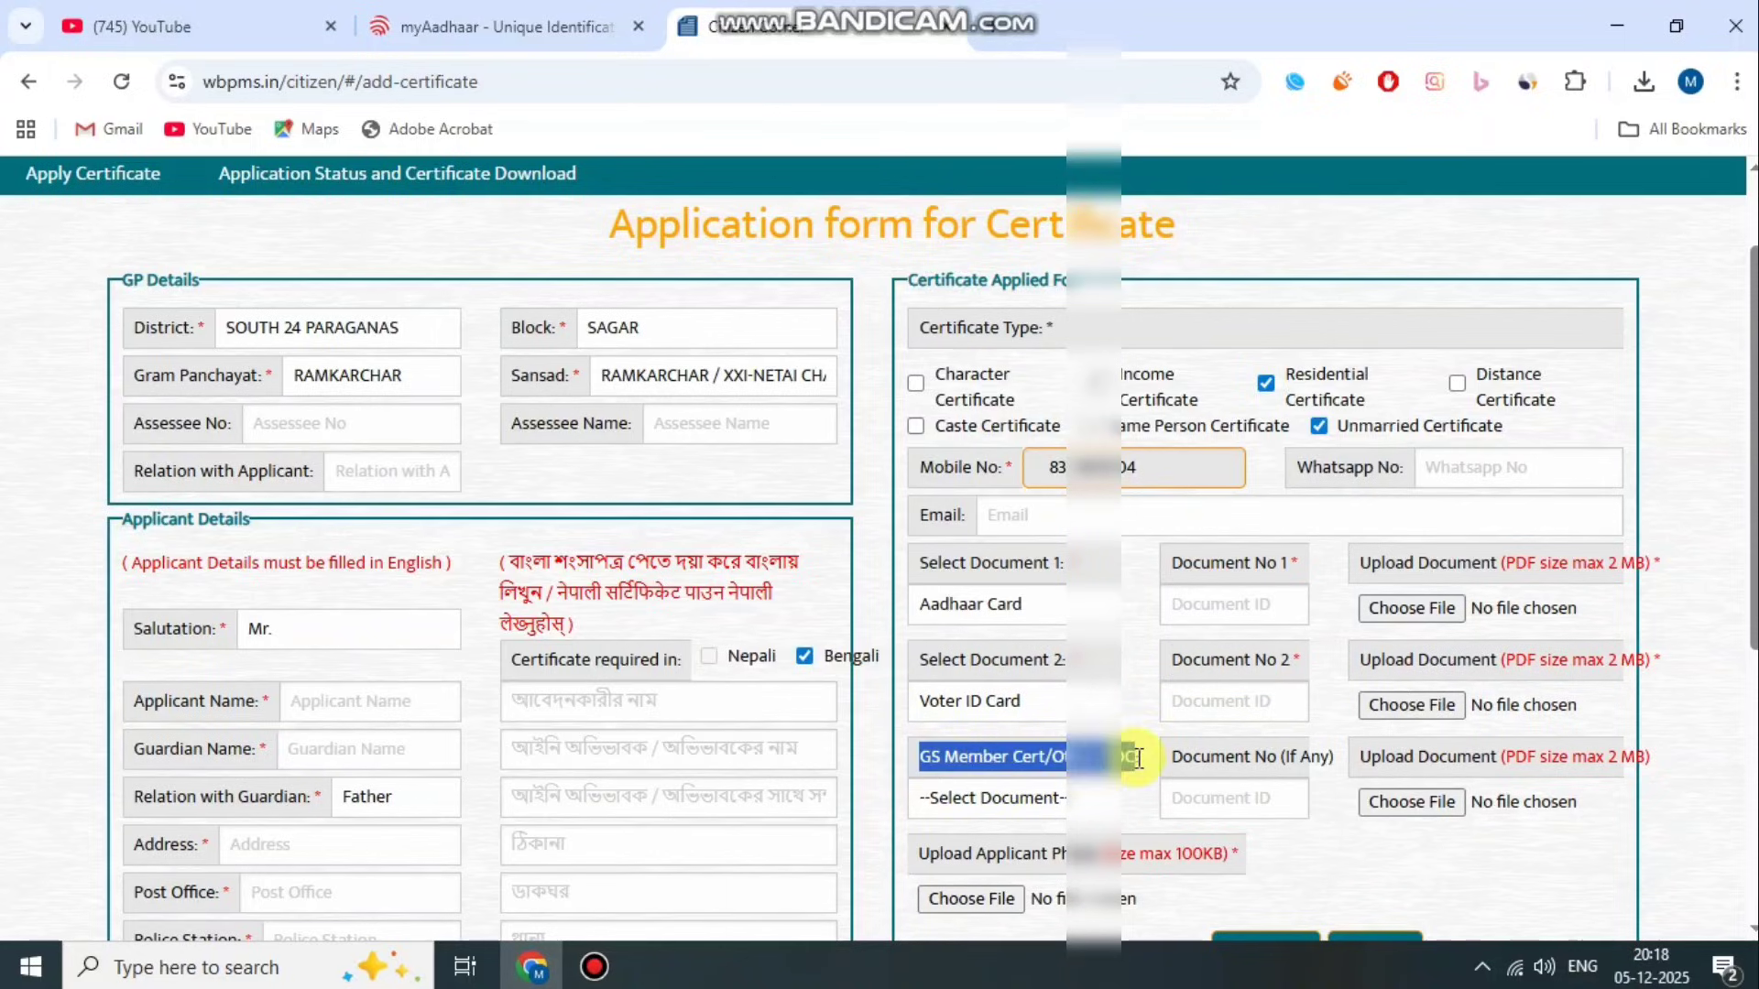
left_click(1134, 754)
left_click(1049, 797)
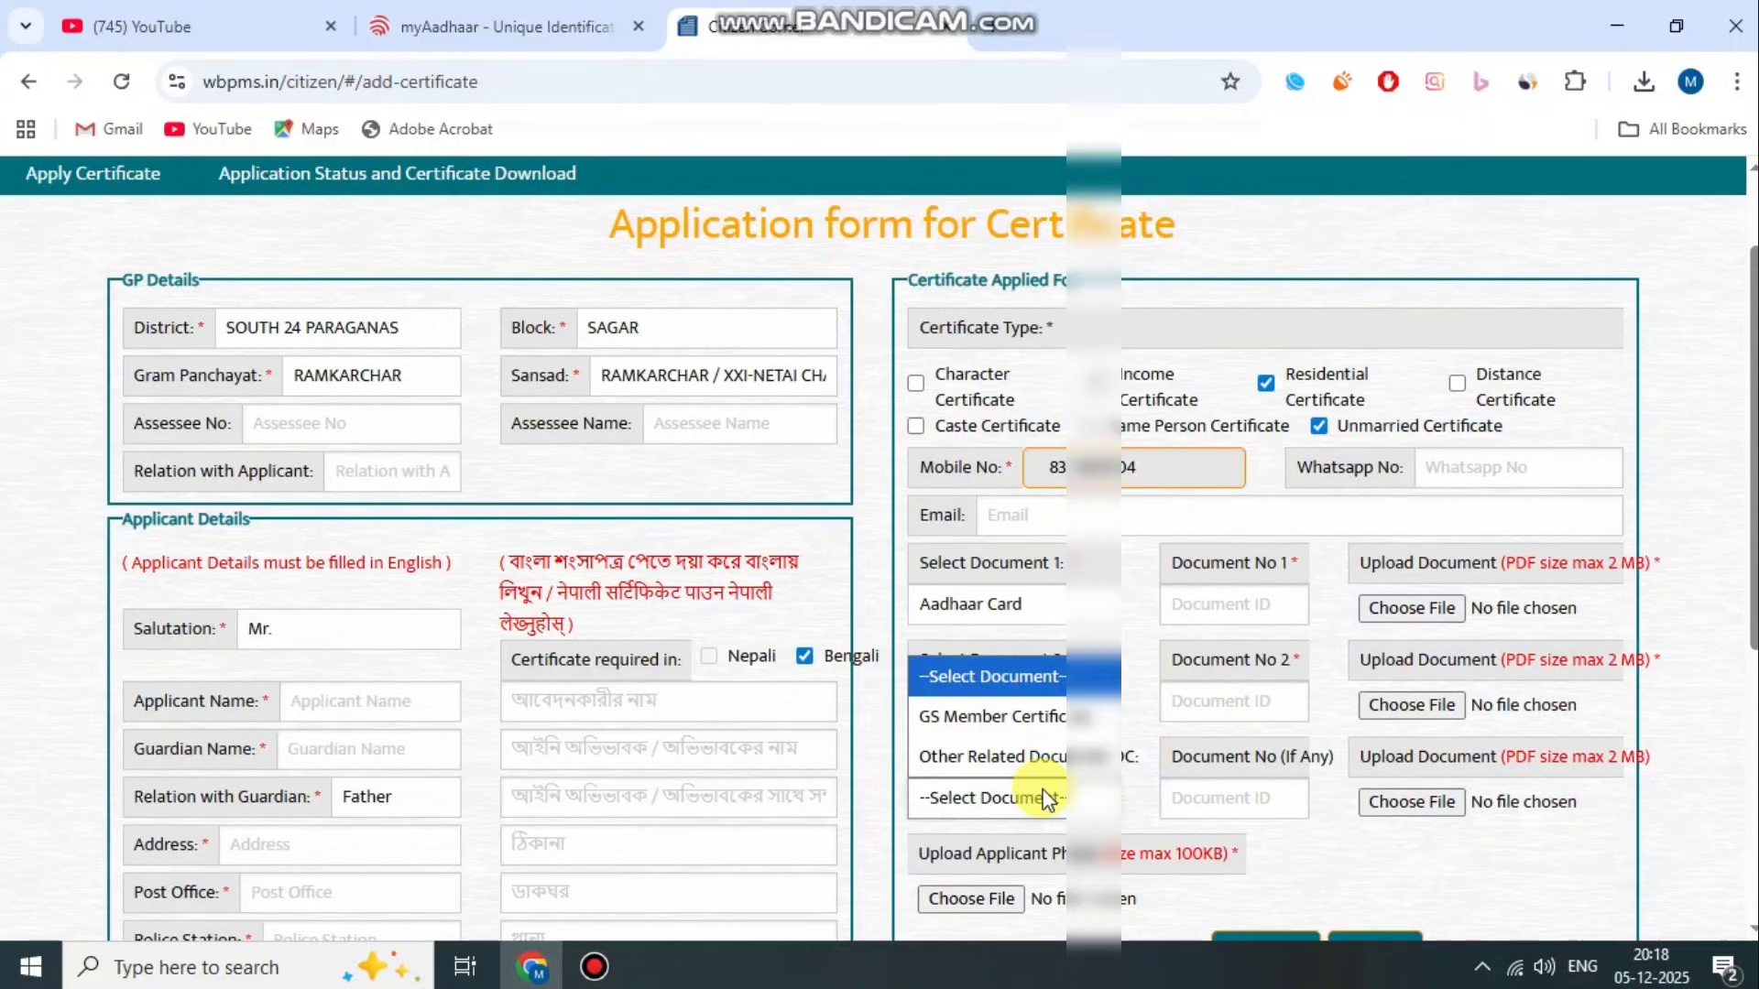
left_click(1024, 728)
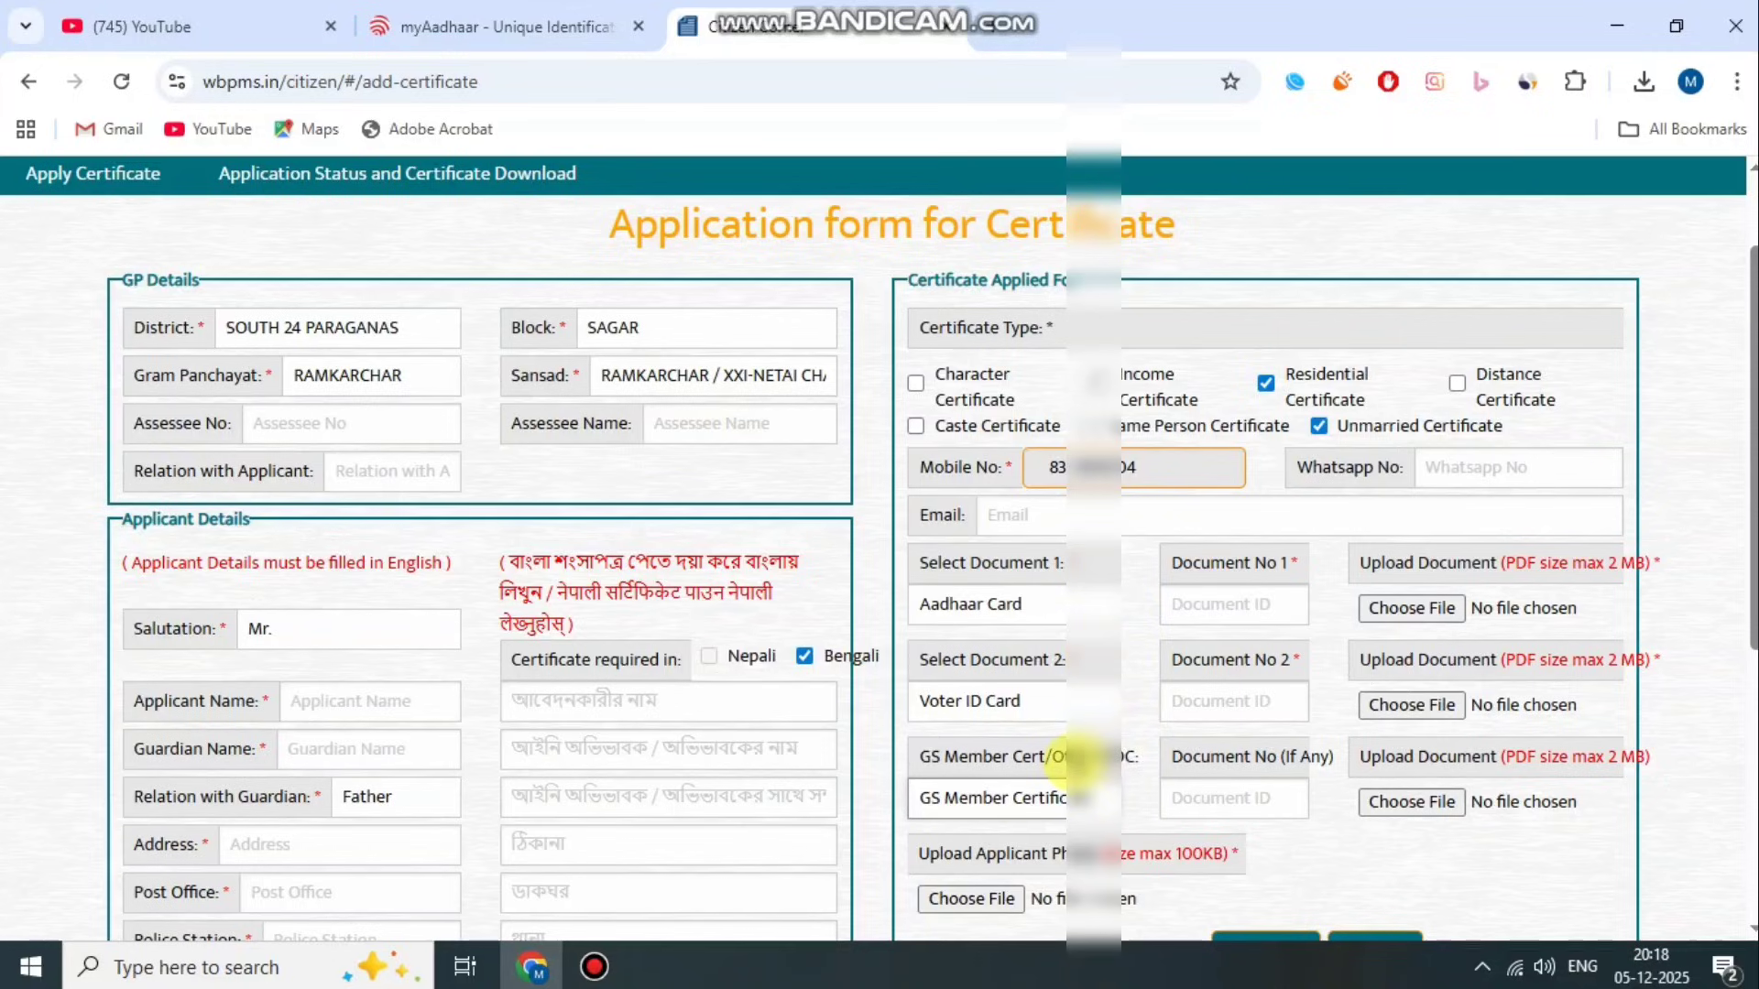
triple_click(534, 371)
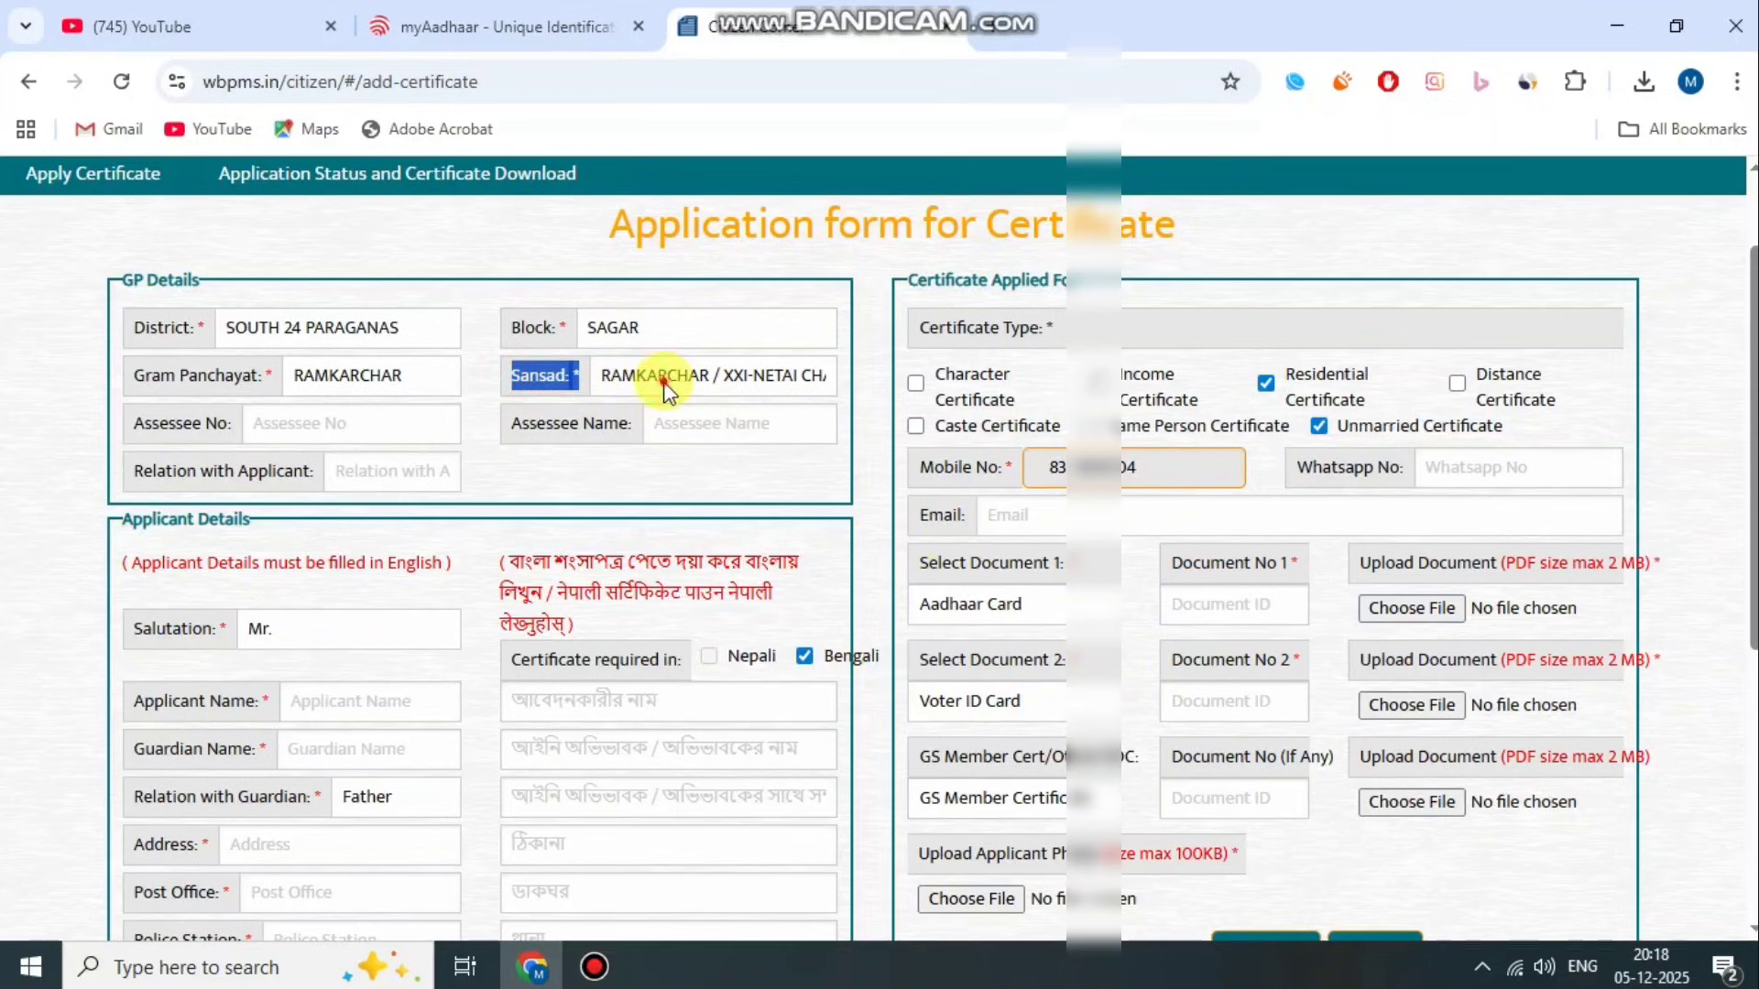
left_click(668, 375)
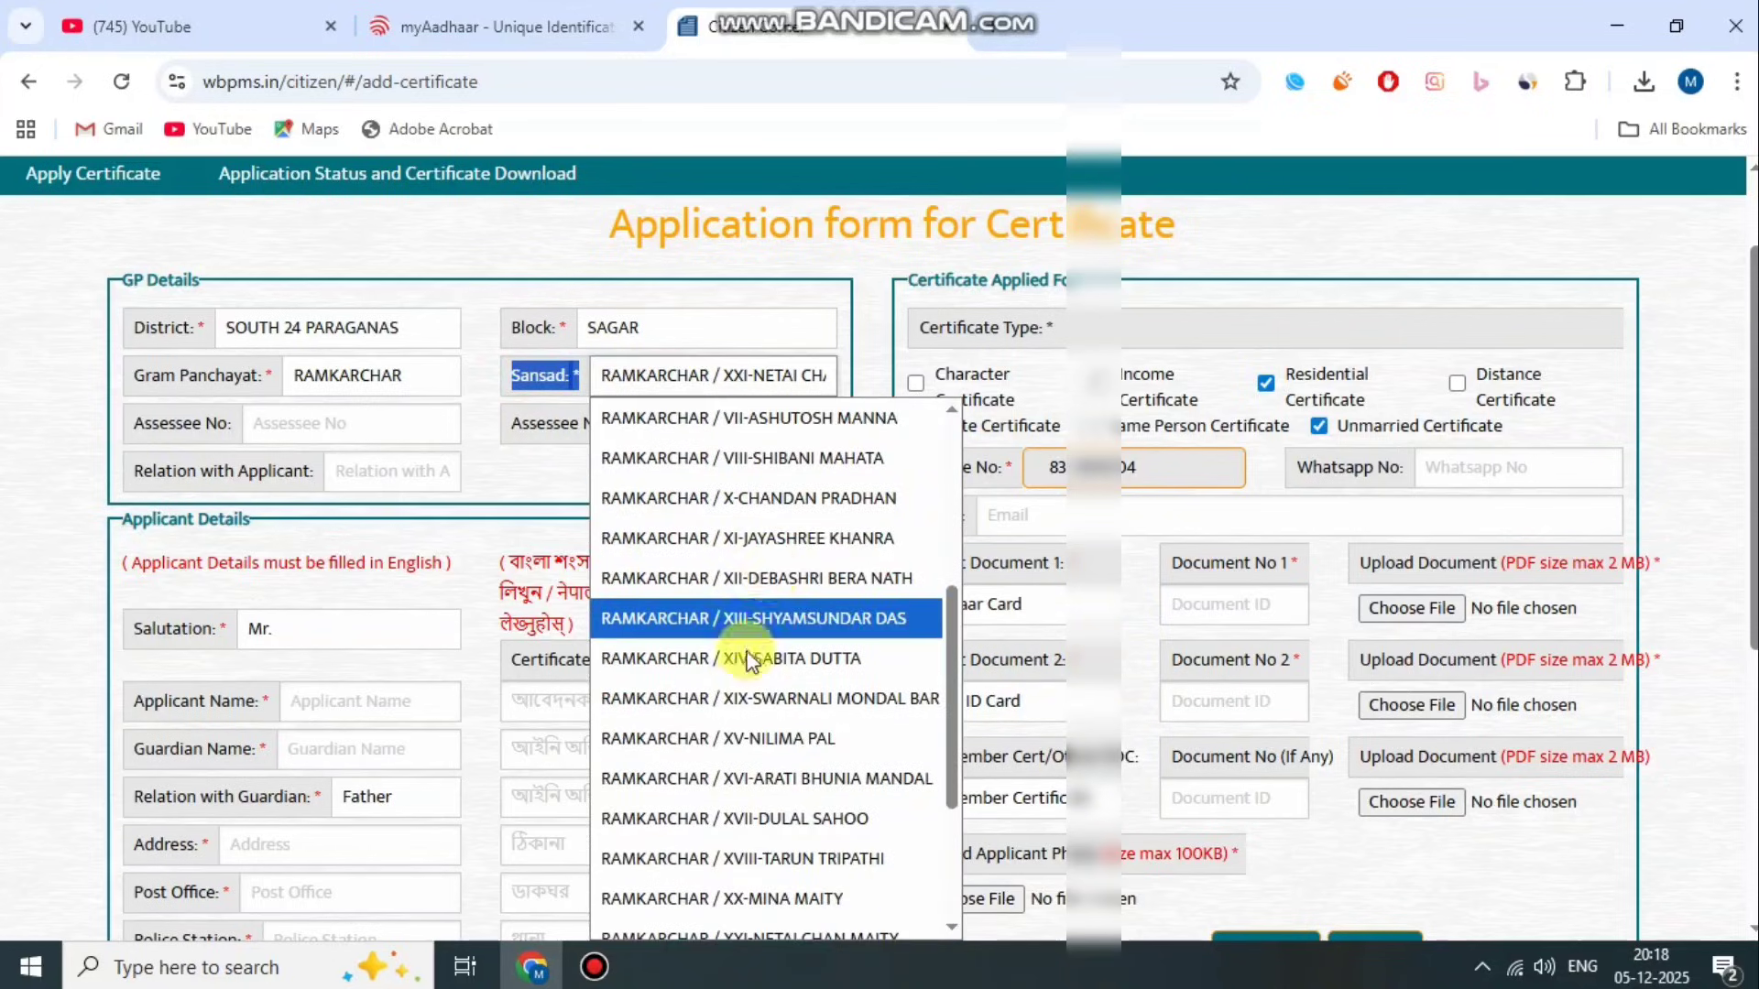
left_click(492, 378)
left_click(492, 379)
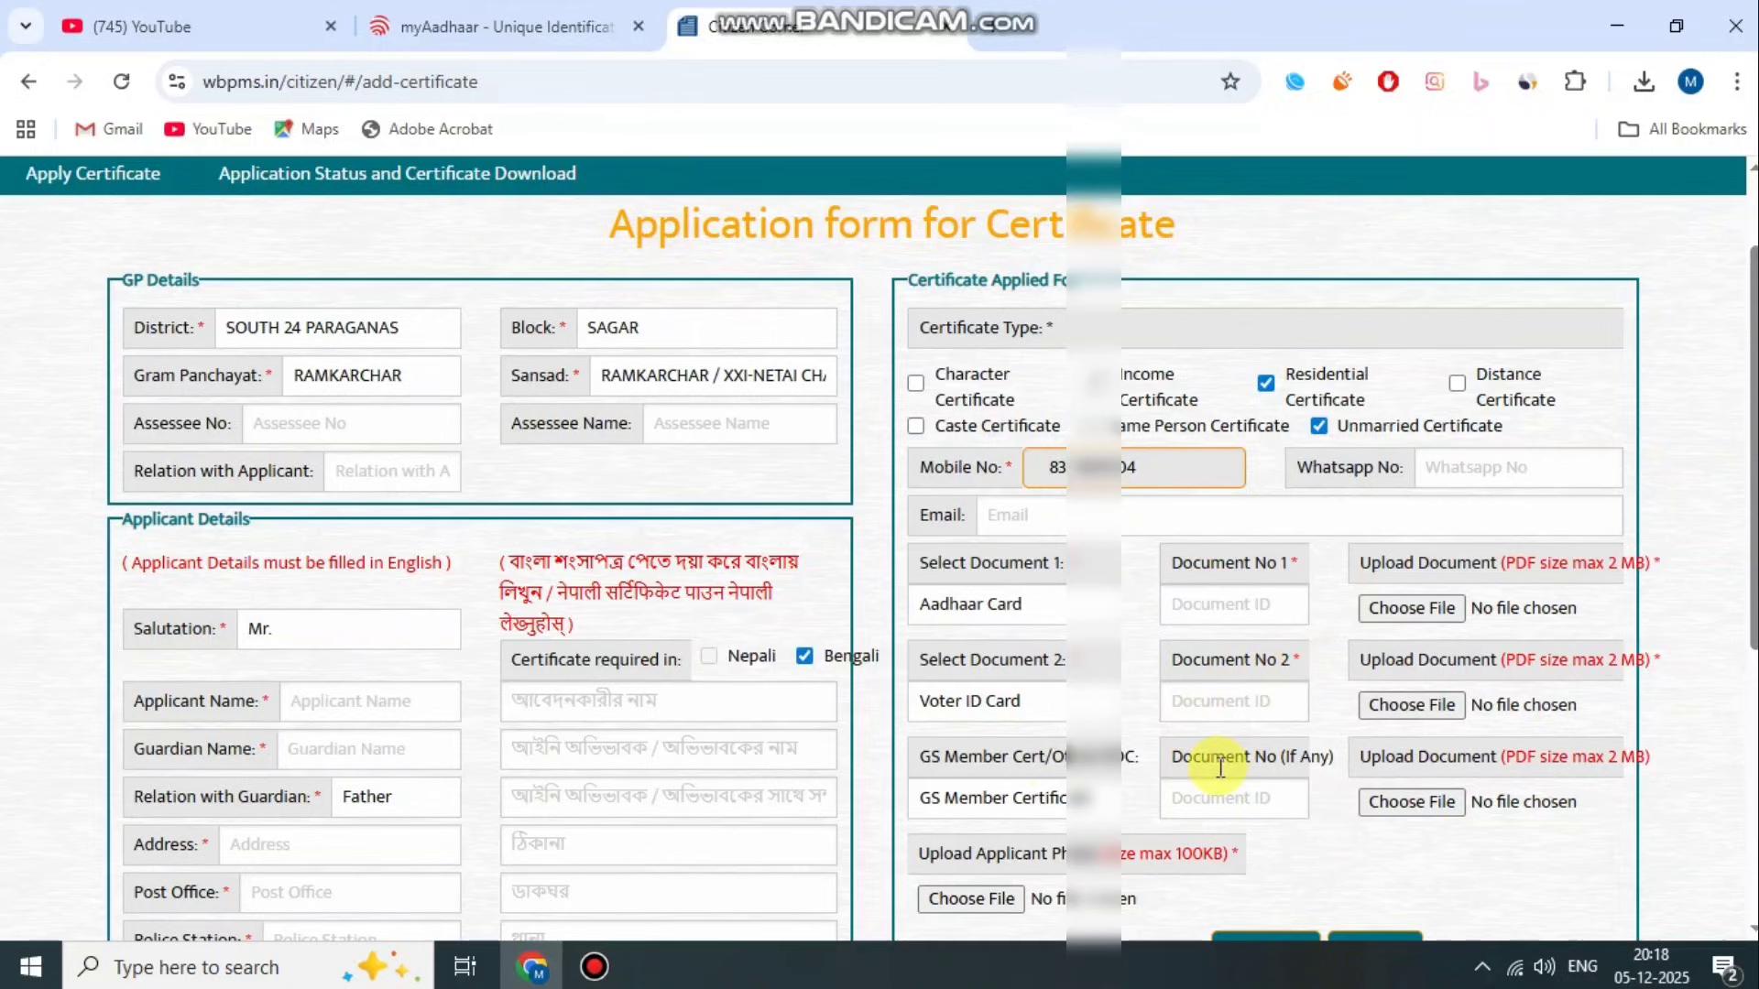
left_click_drag(1359, 767, 1522, 749)
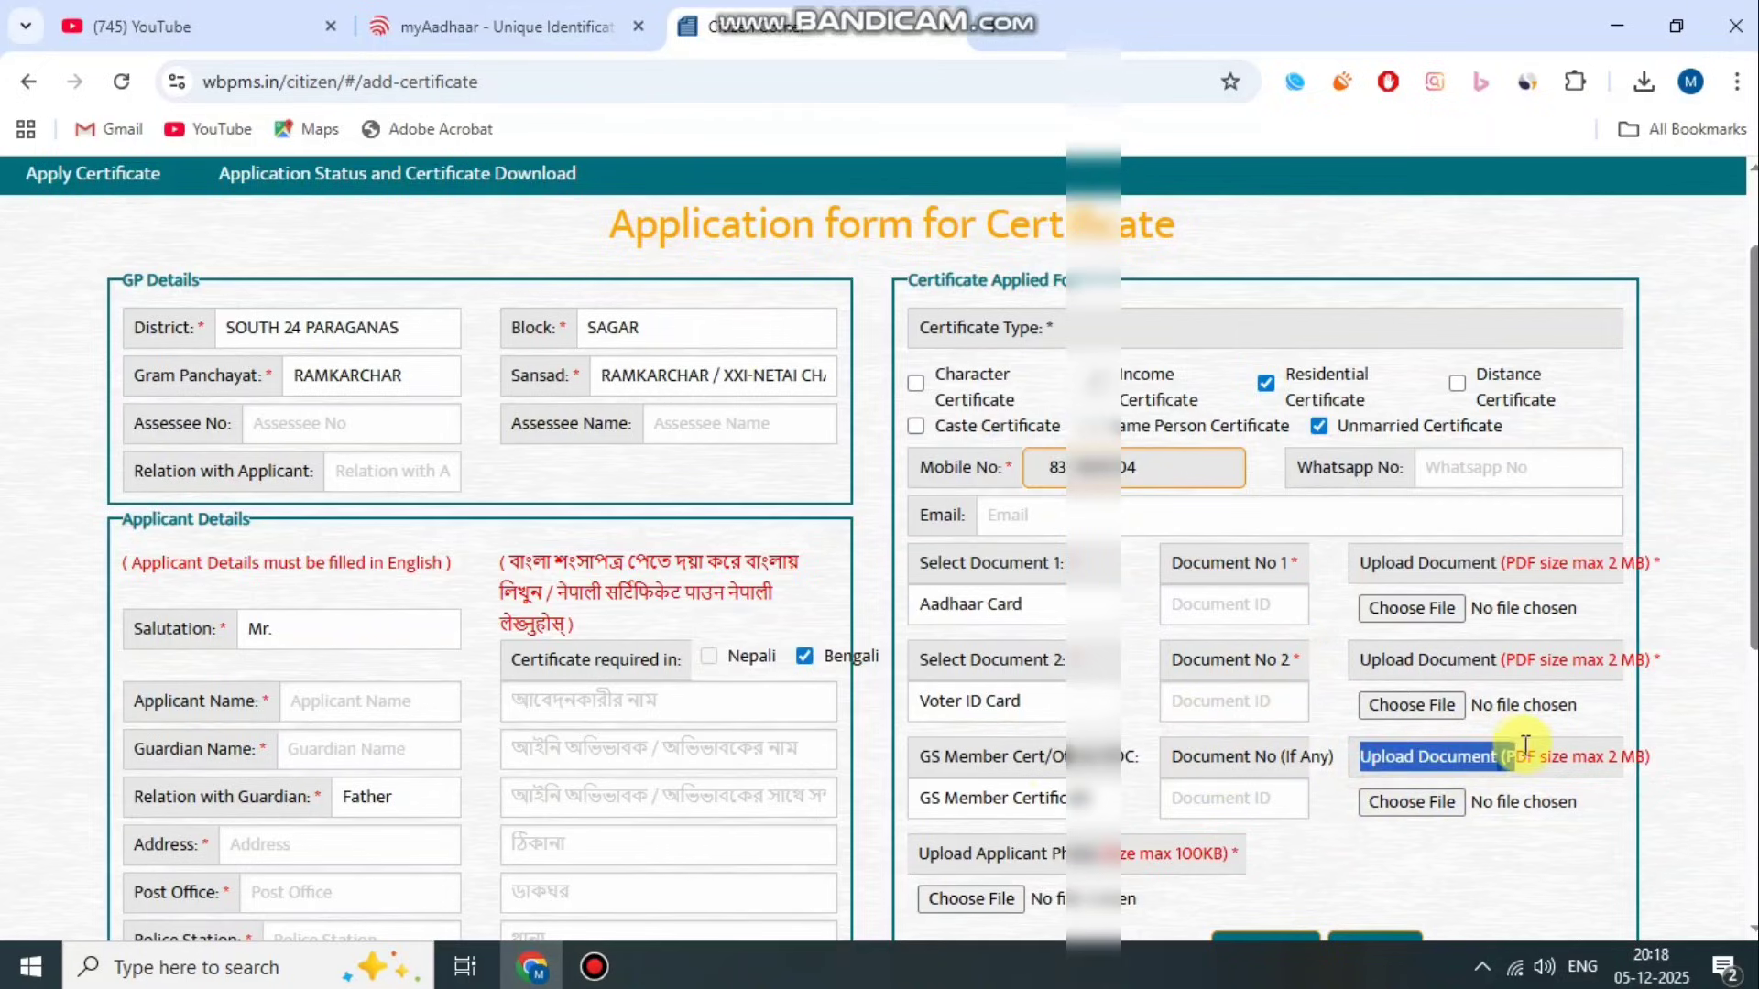
left_click(1636, 765)
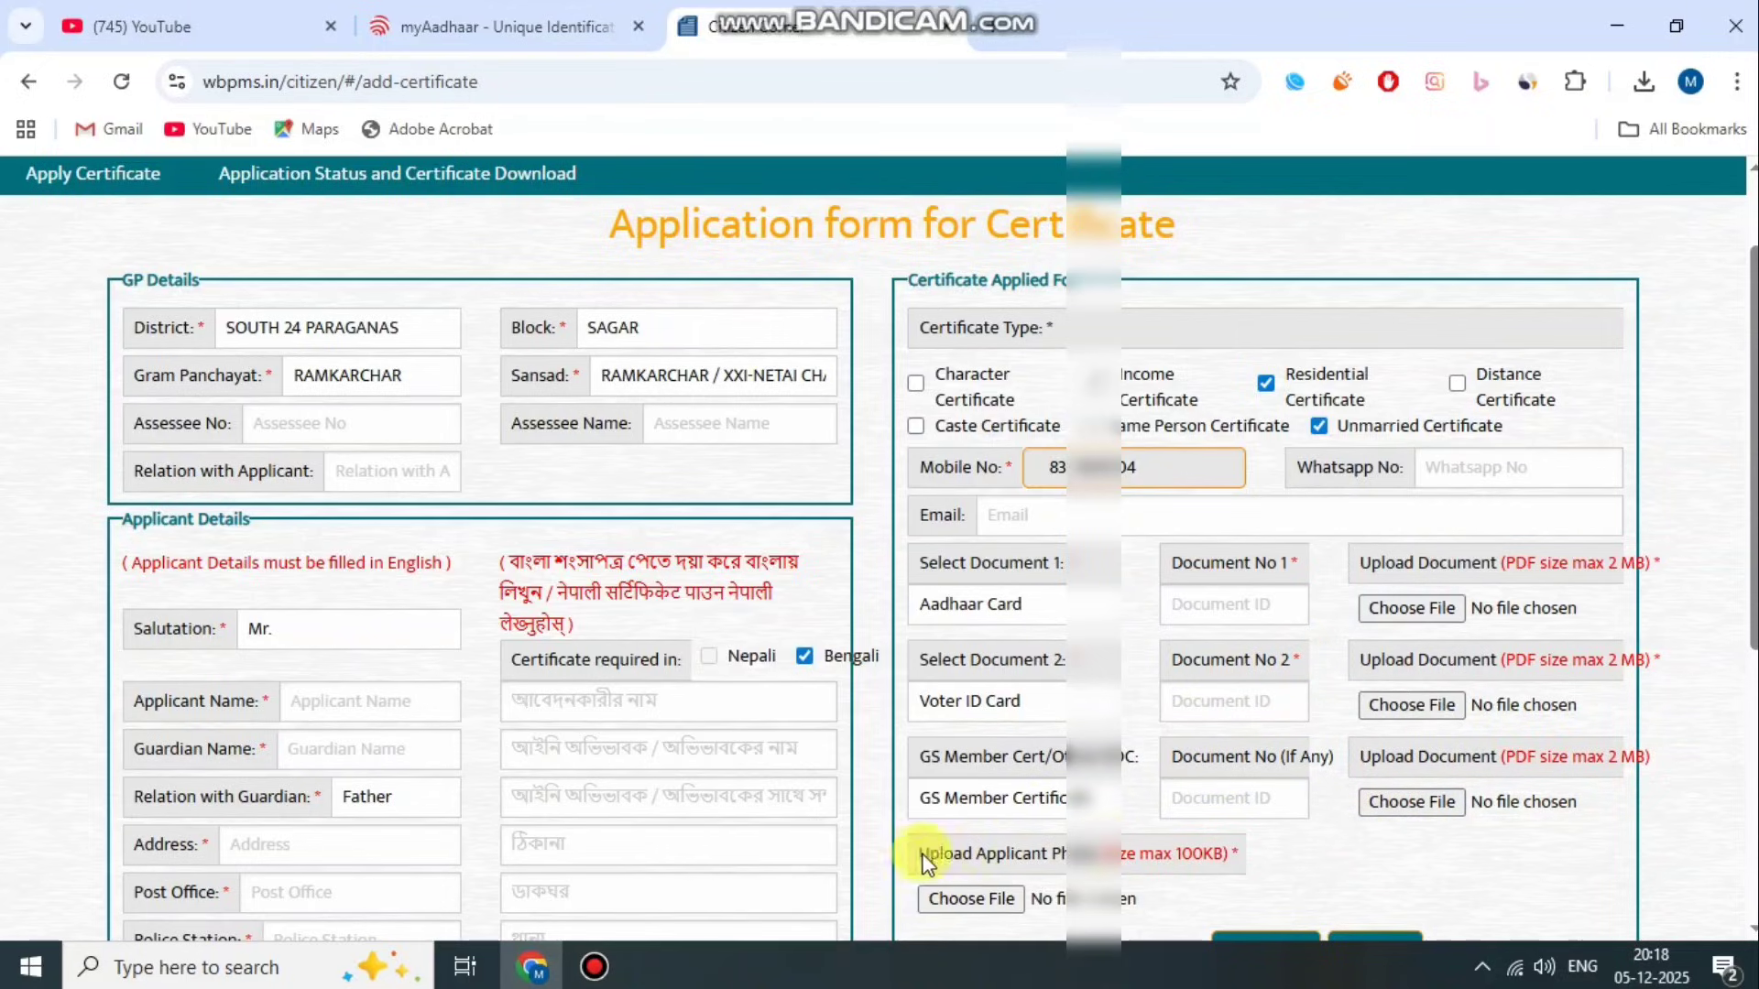
left_click(595, 966)
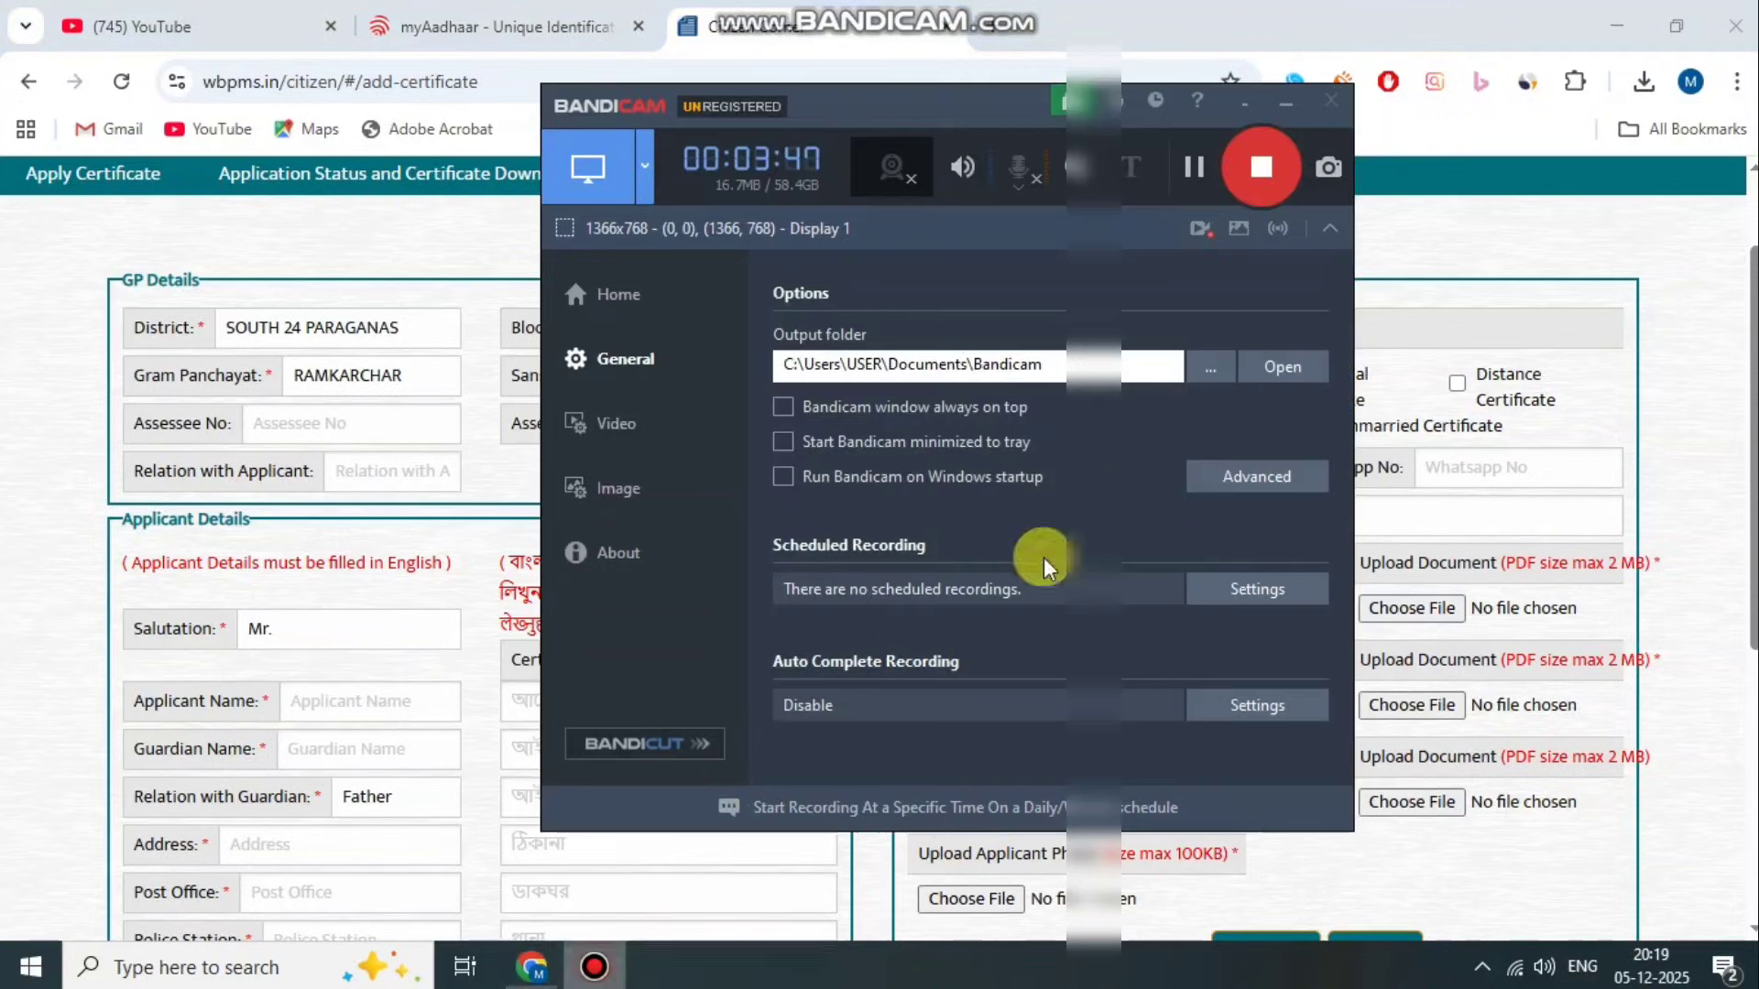
left_click(1197, 165)
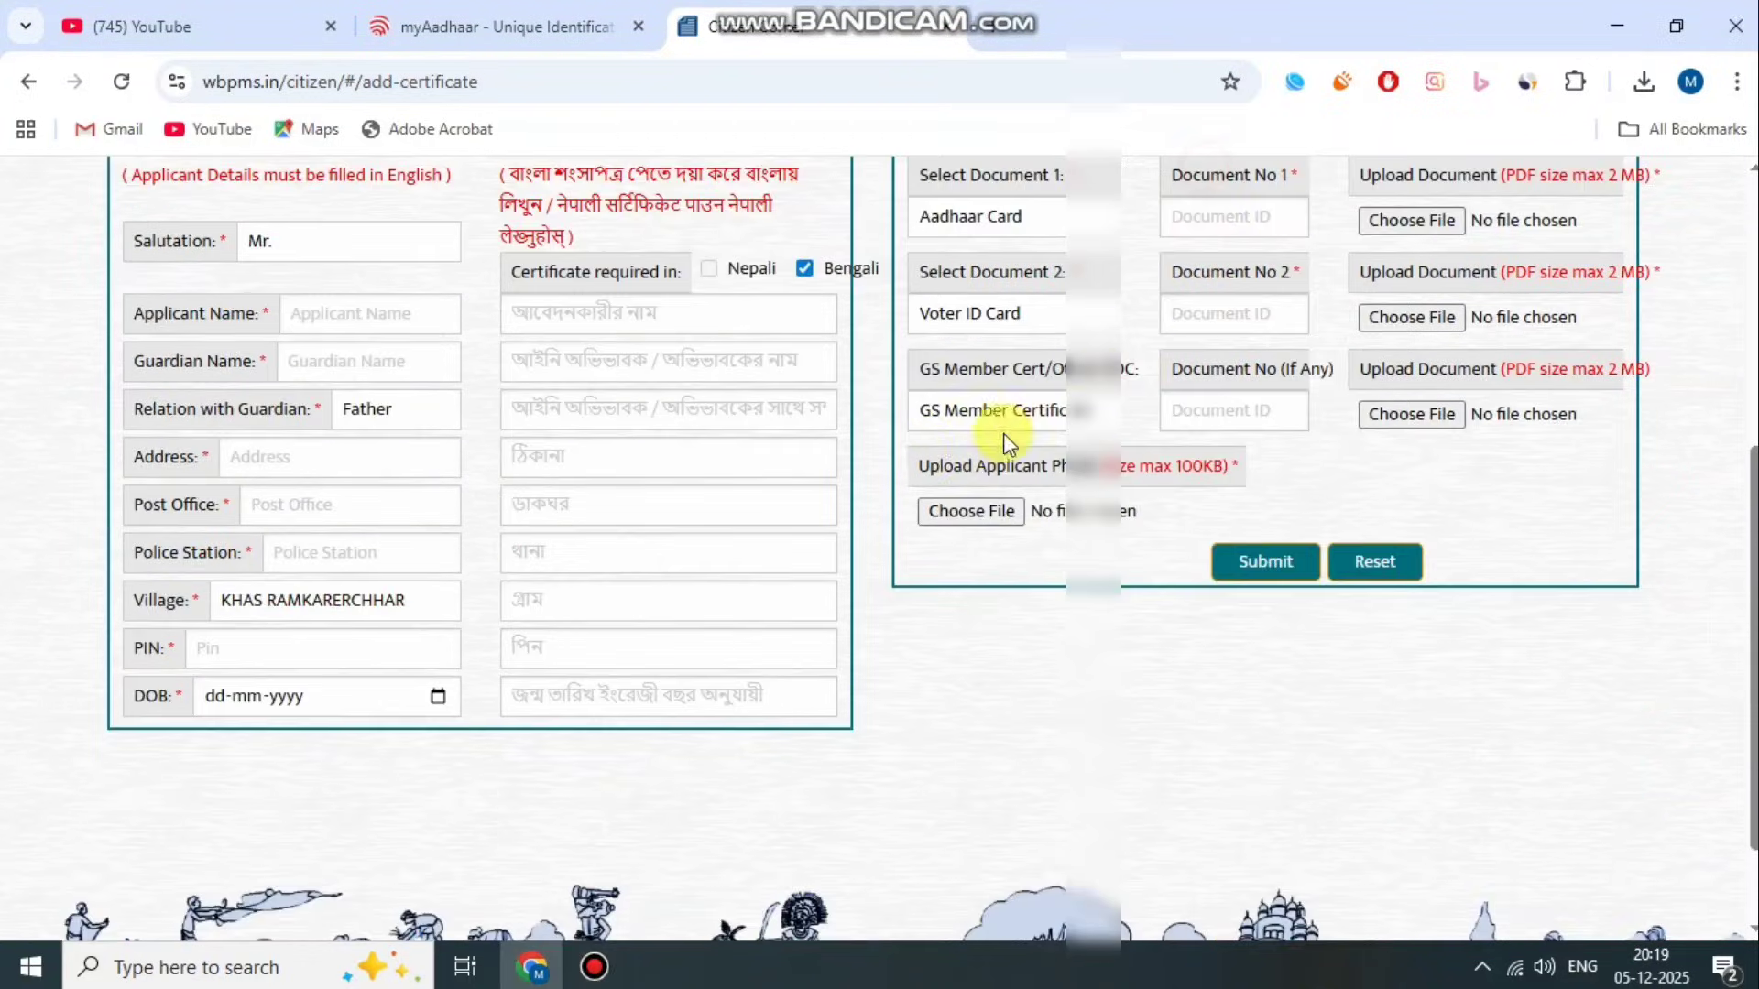
left_click_drag(920, 465, 1226, 462)
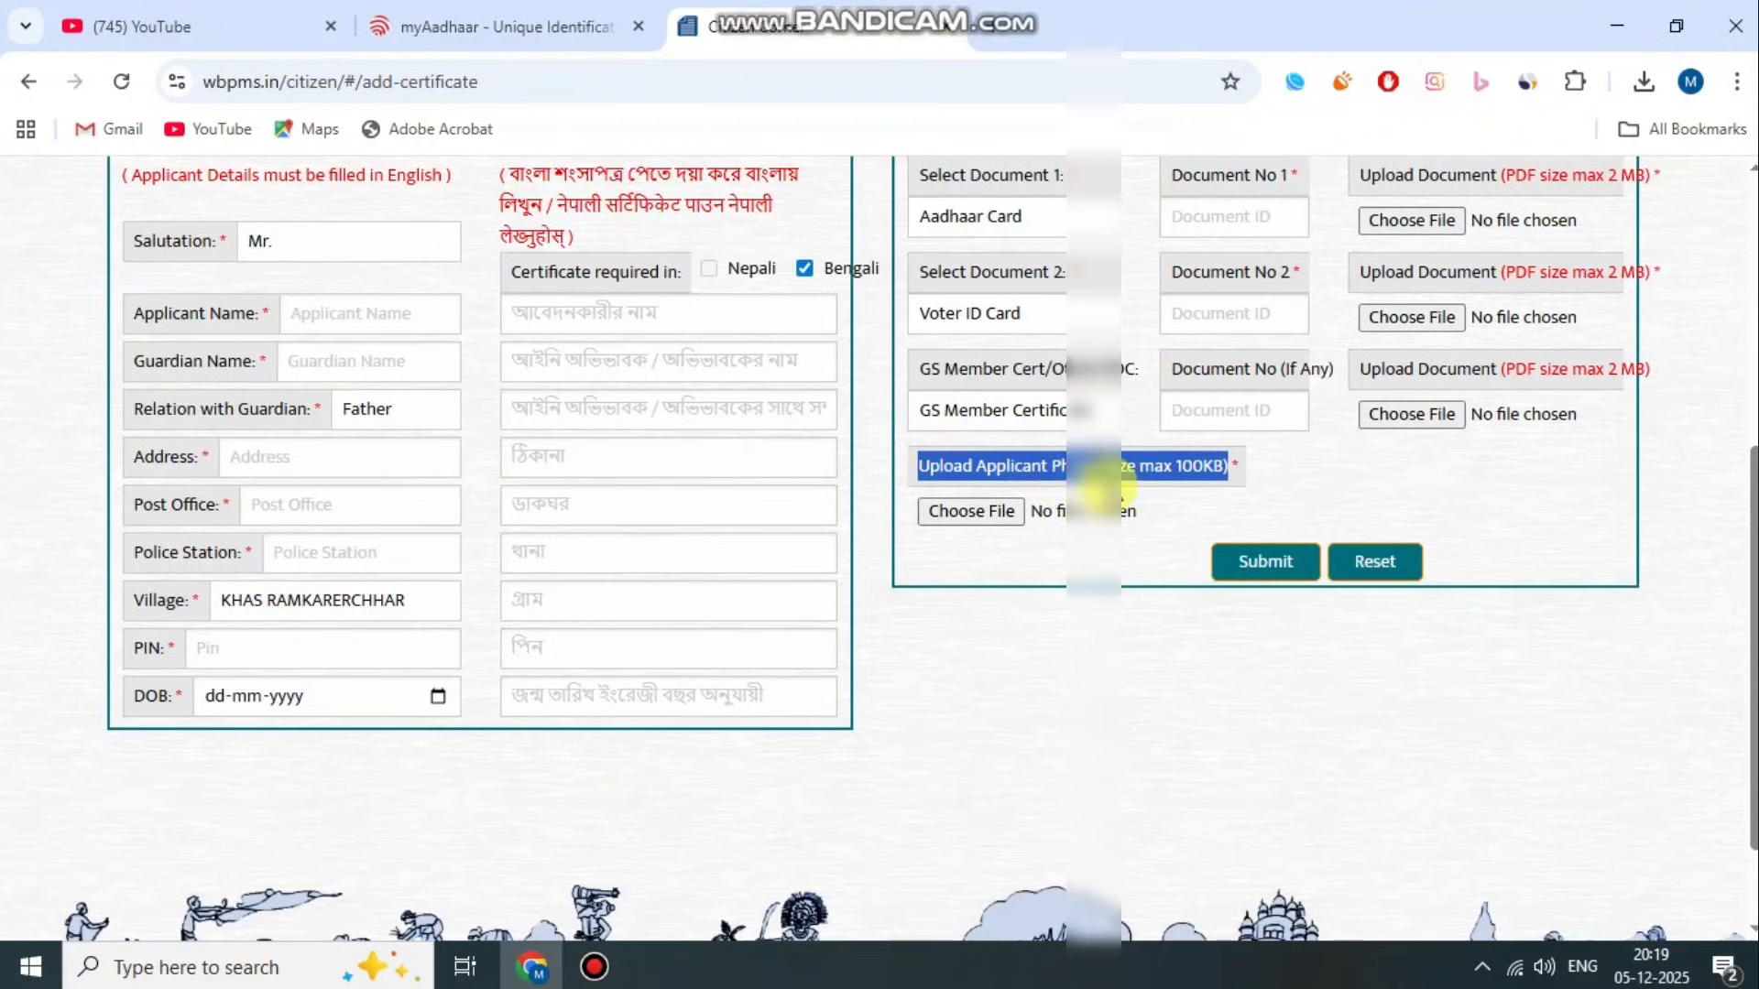
left_click(1099, 478)
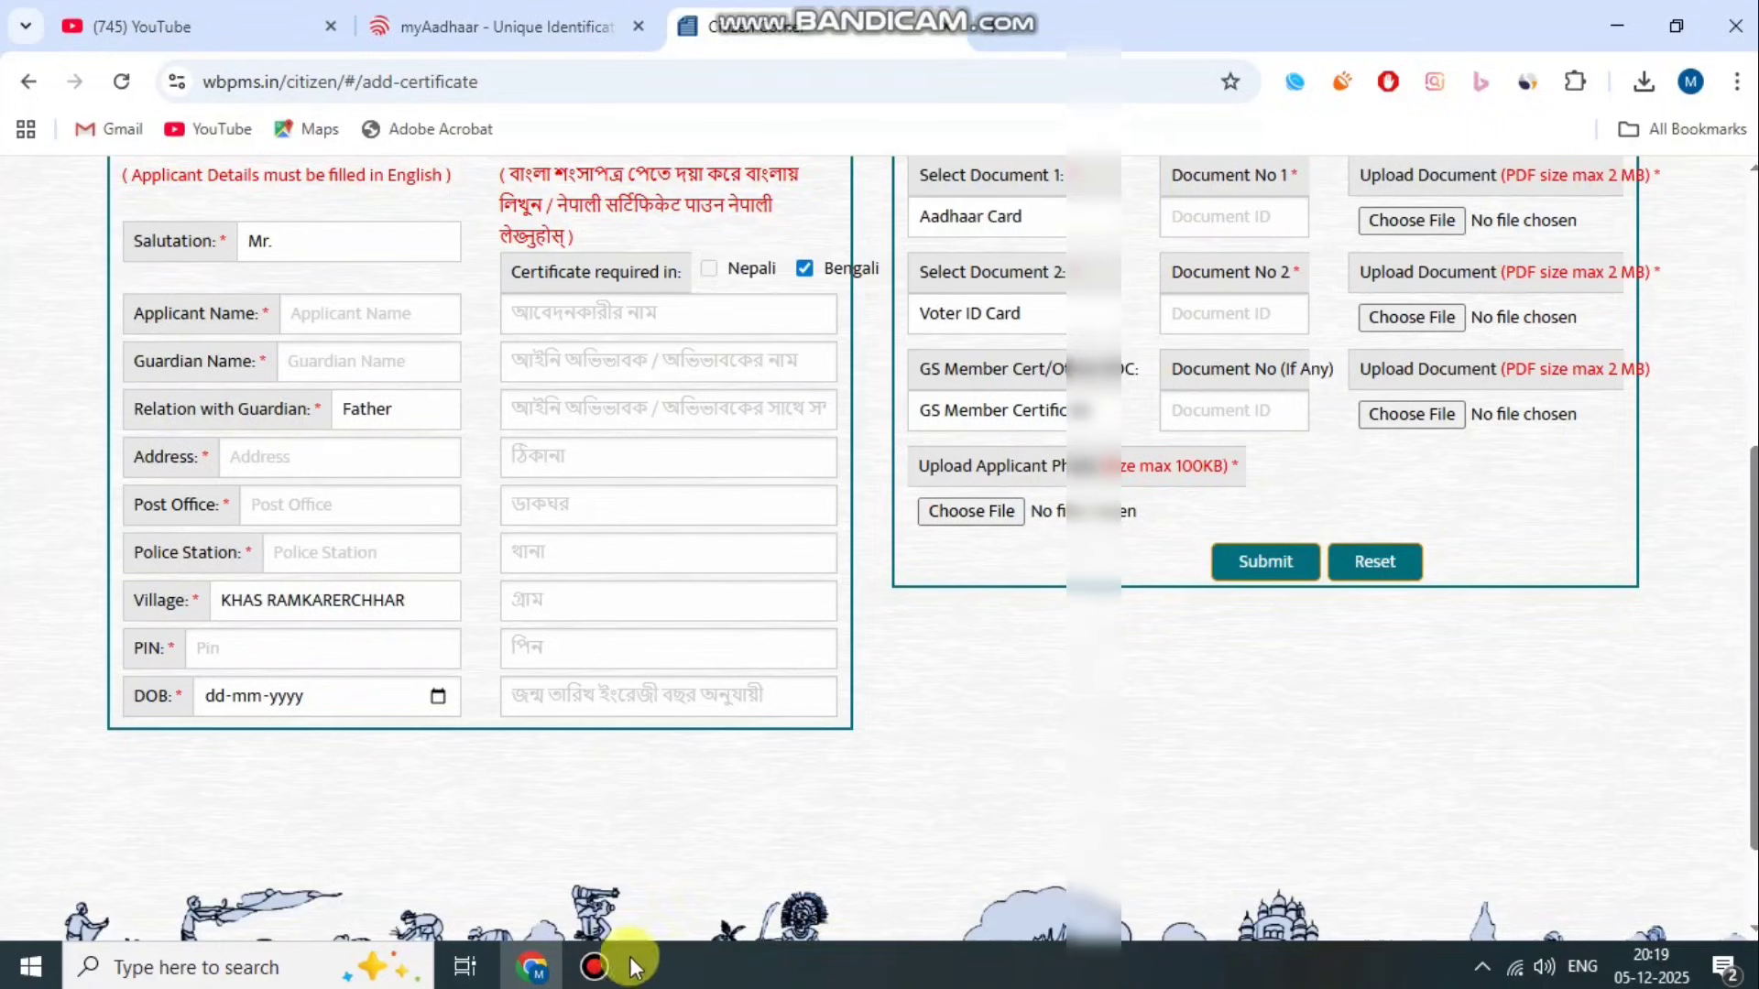
left_click(594, 967)
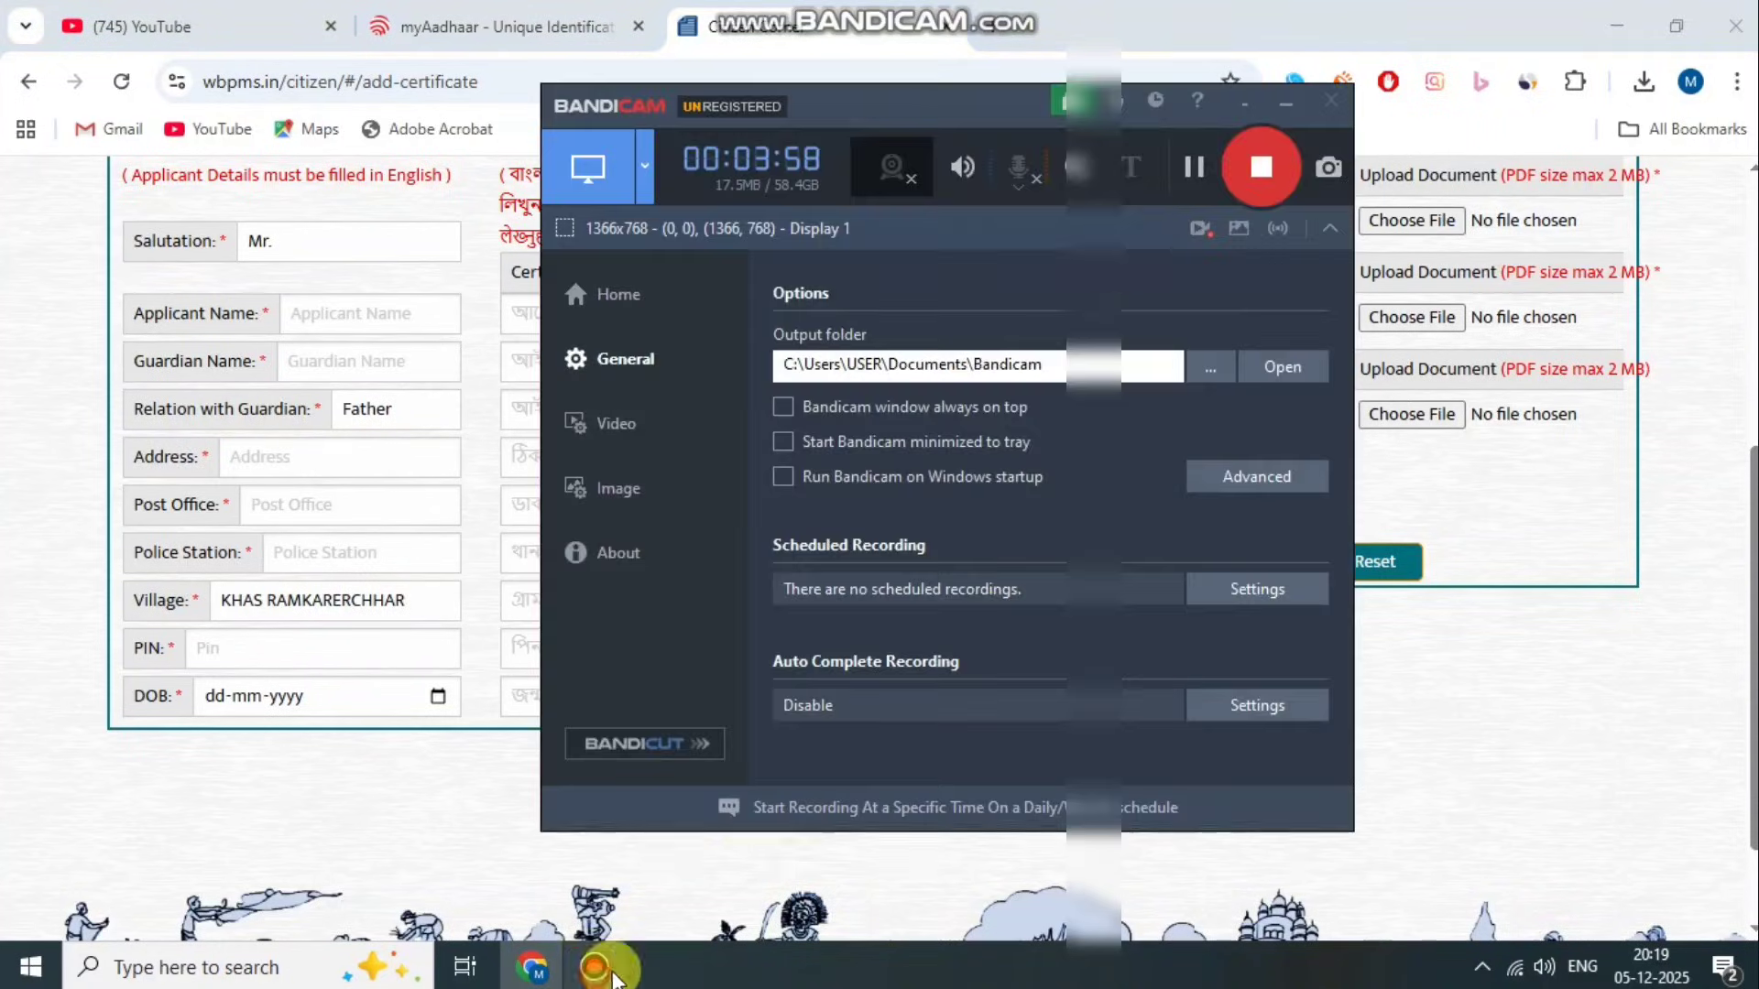
left_click(1190, 167)
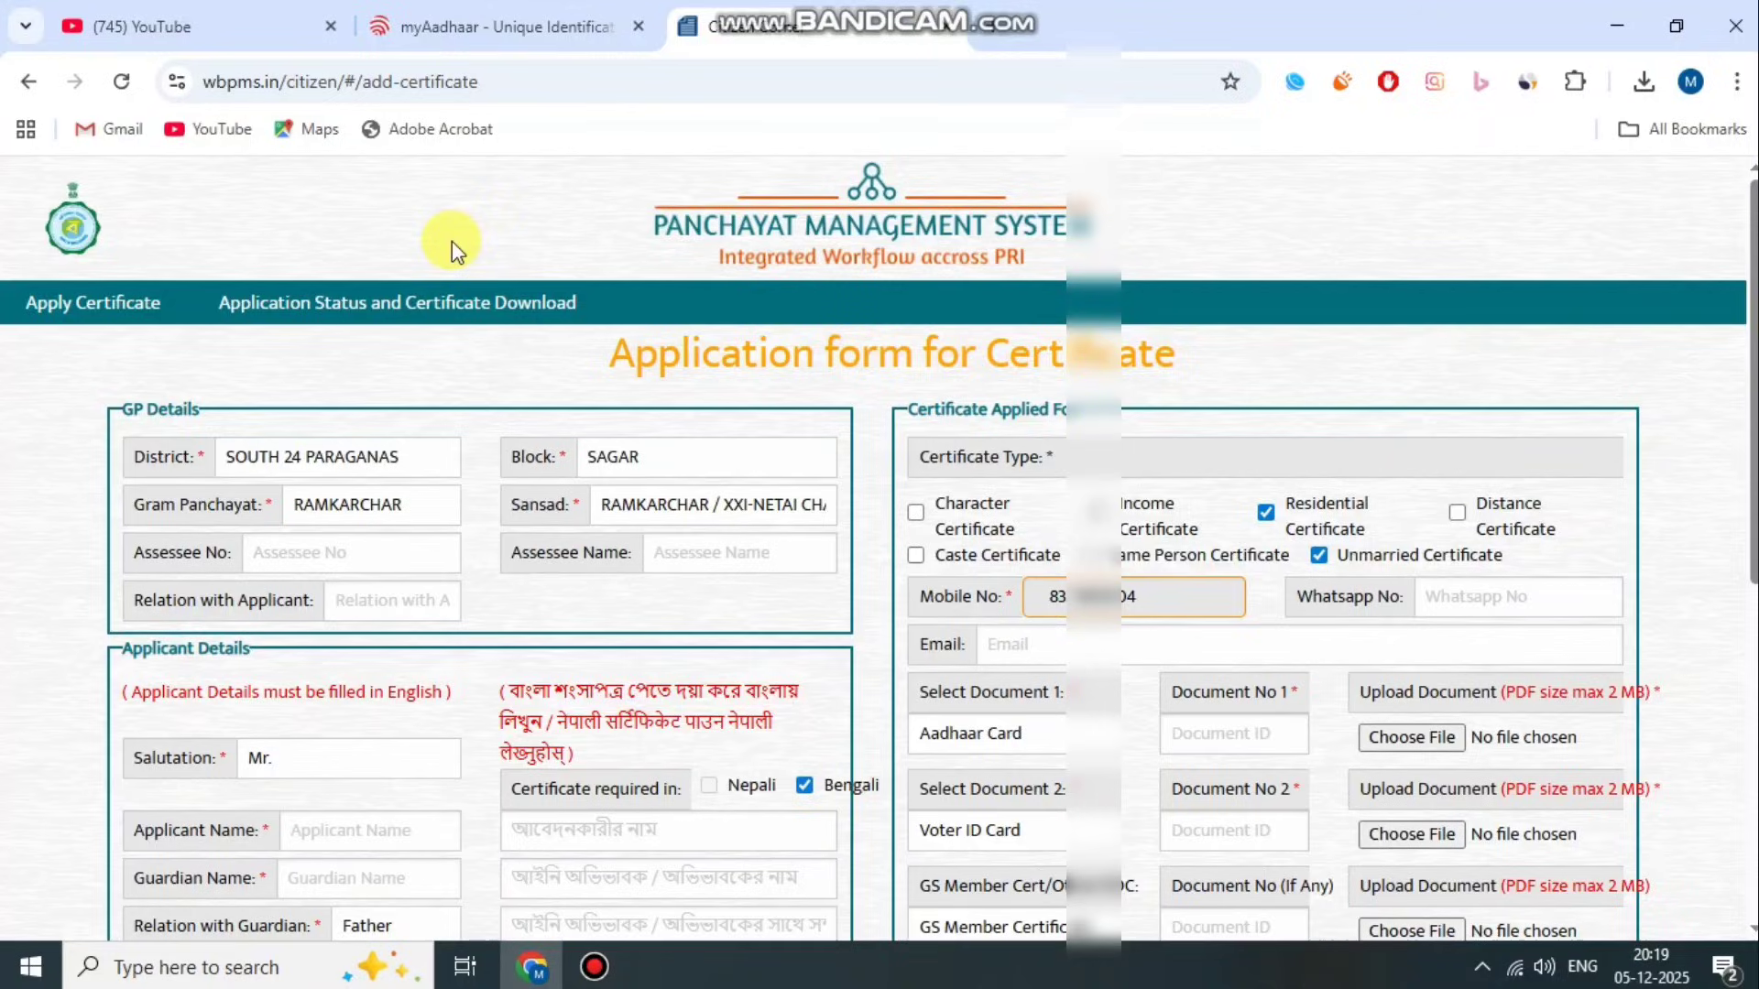
Open Application Status and Certificate Download and inspect the applied-certificates table's Action column
left_click(424, 315)
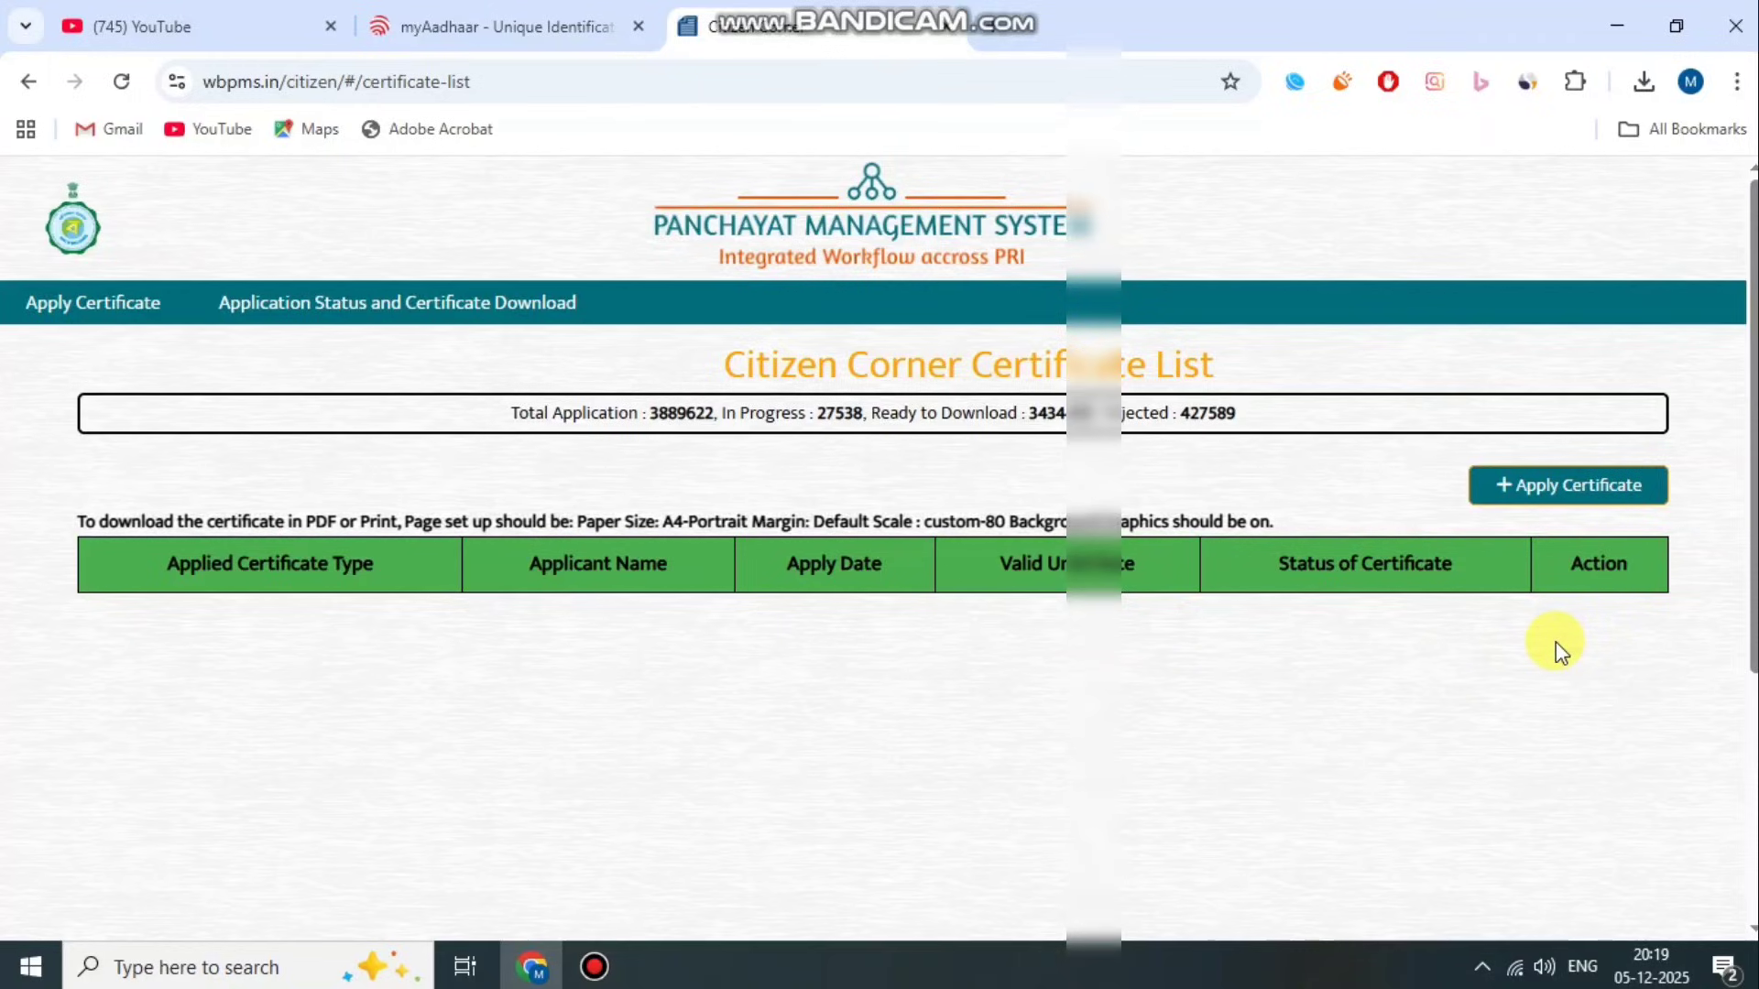
left_click_drag(1570, 563, 1627, 565)
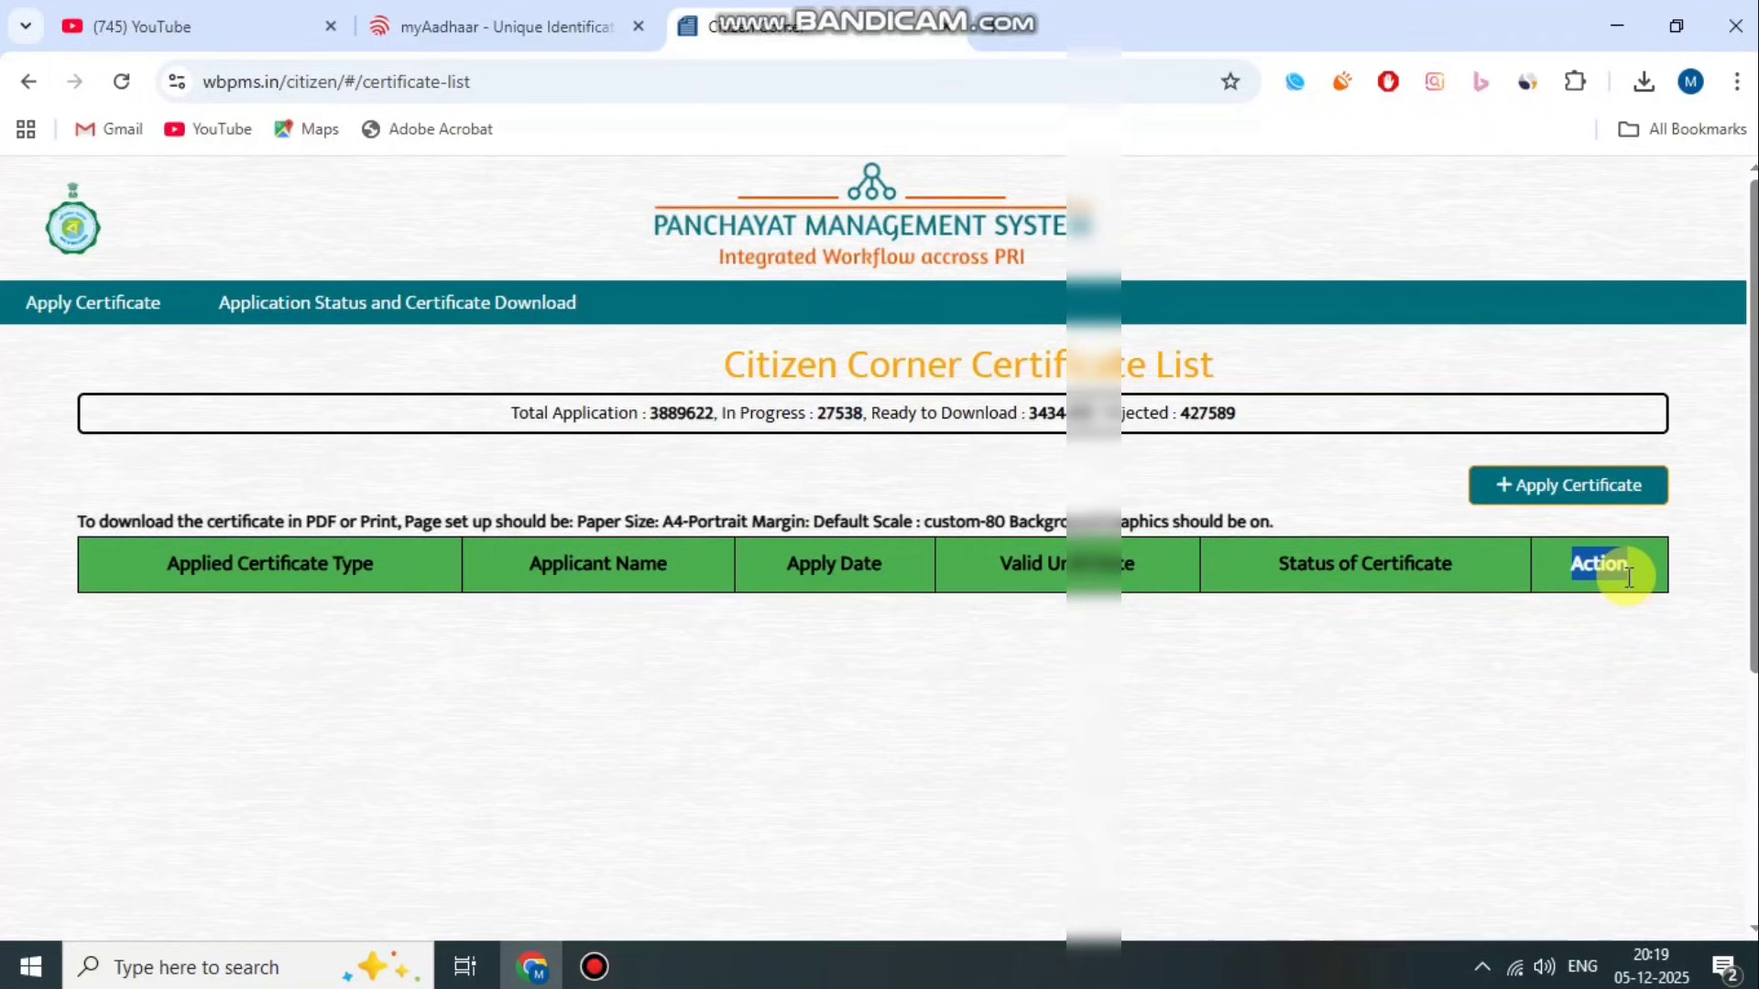
left_click(1597, 717)
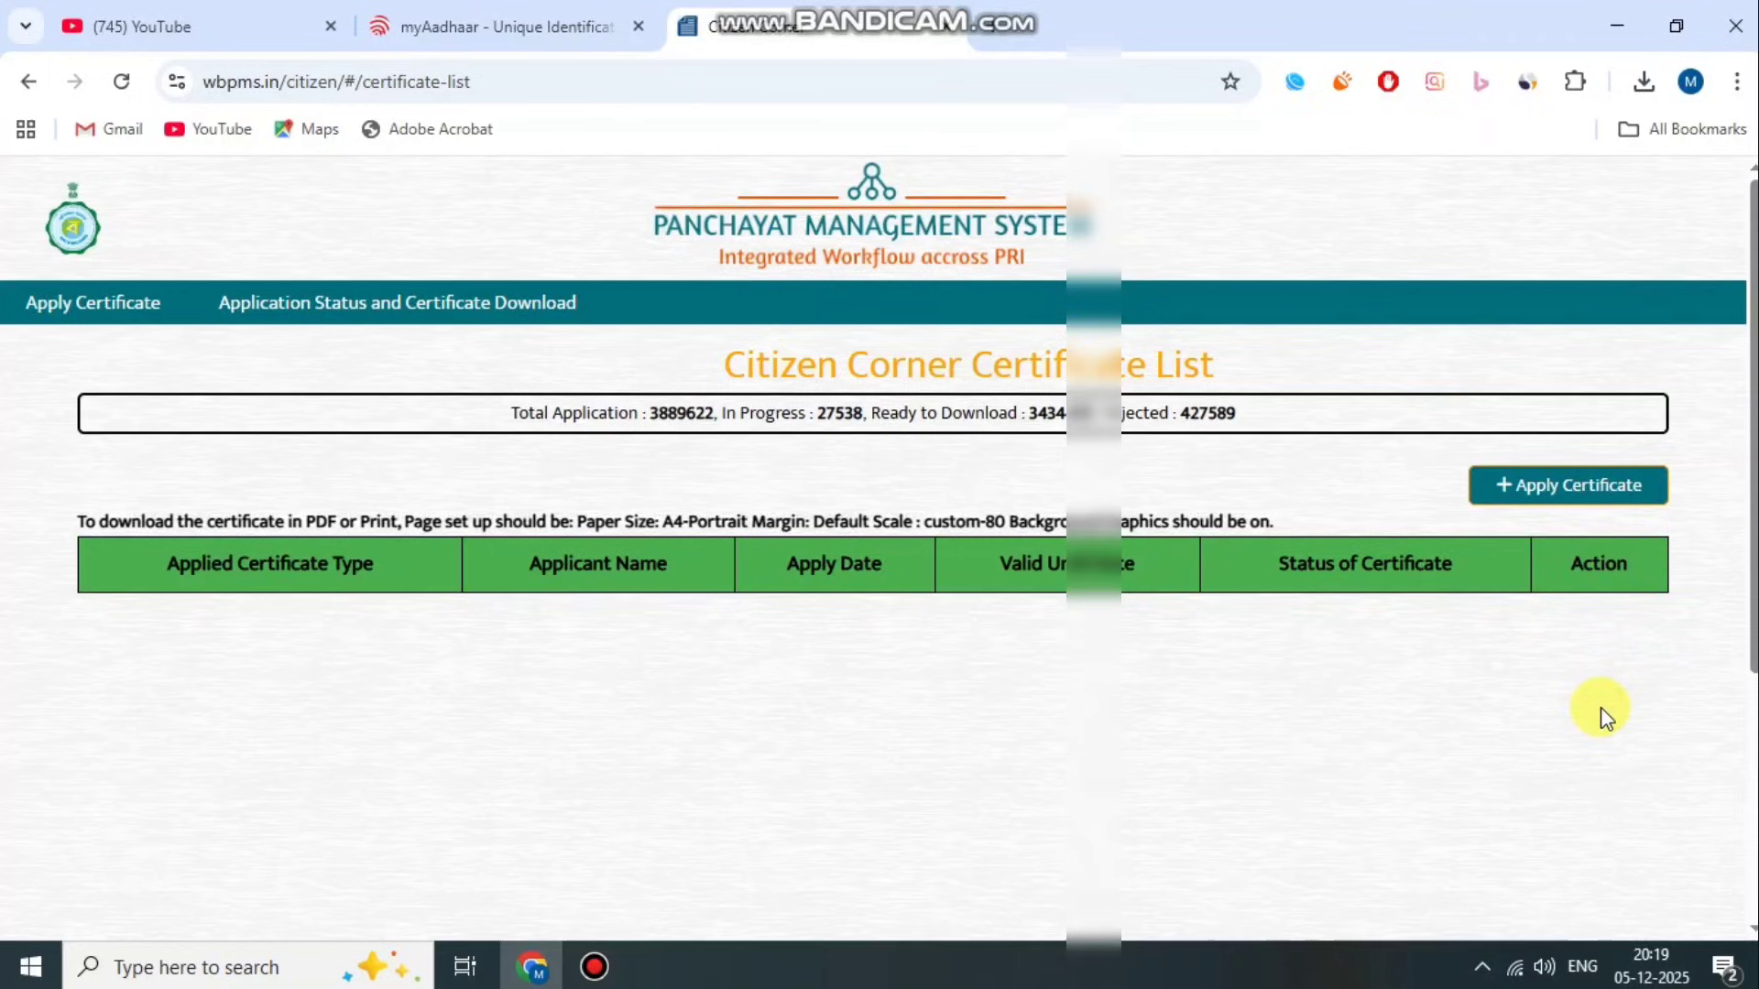
left_click(1591, 702)
triple_click(1588, 698)
left_click(1588, 698)
triple_click(1588, 698)
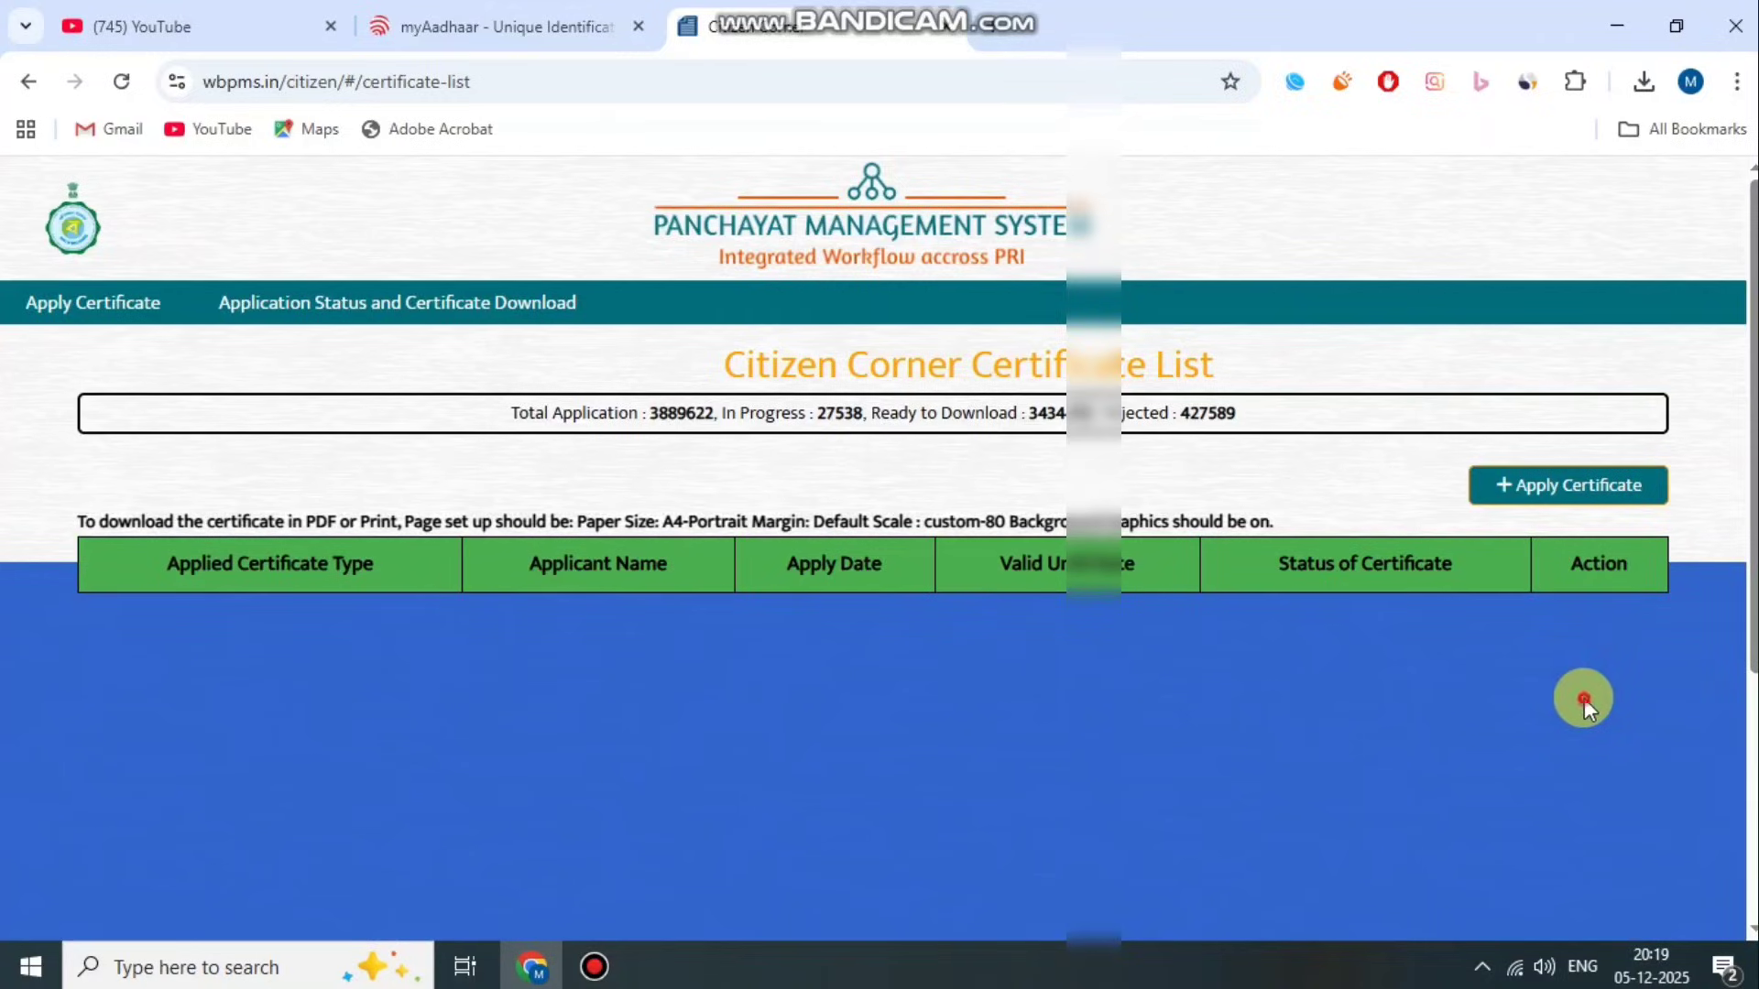
left_click(1584, 698)
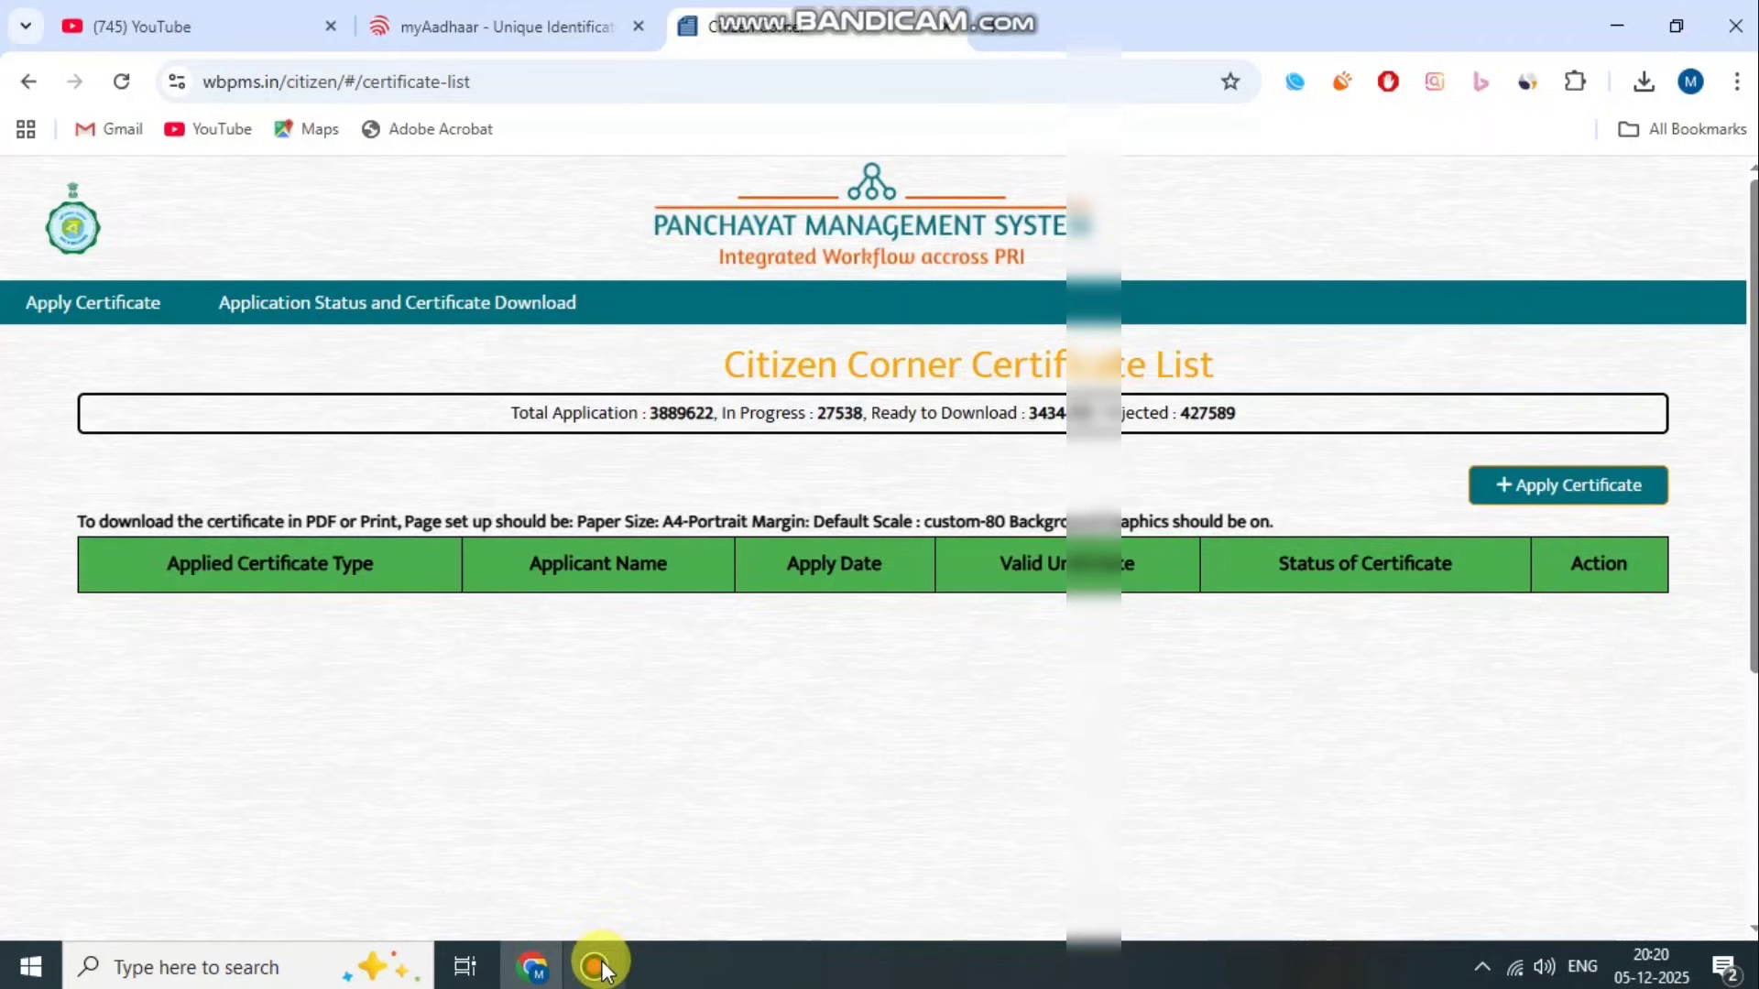
mouse_move(596, 962)
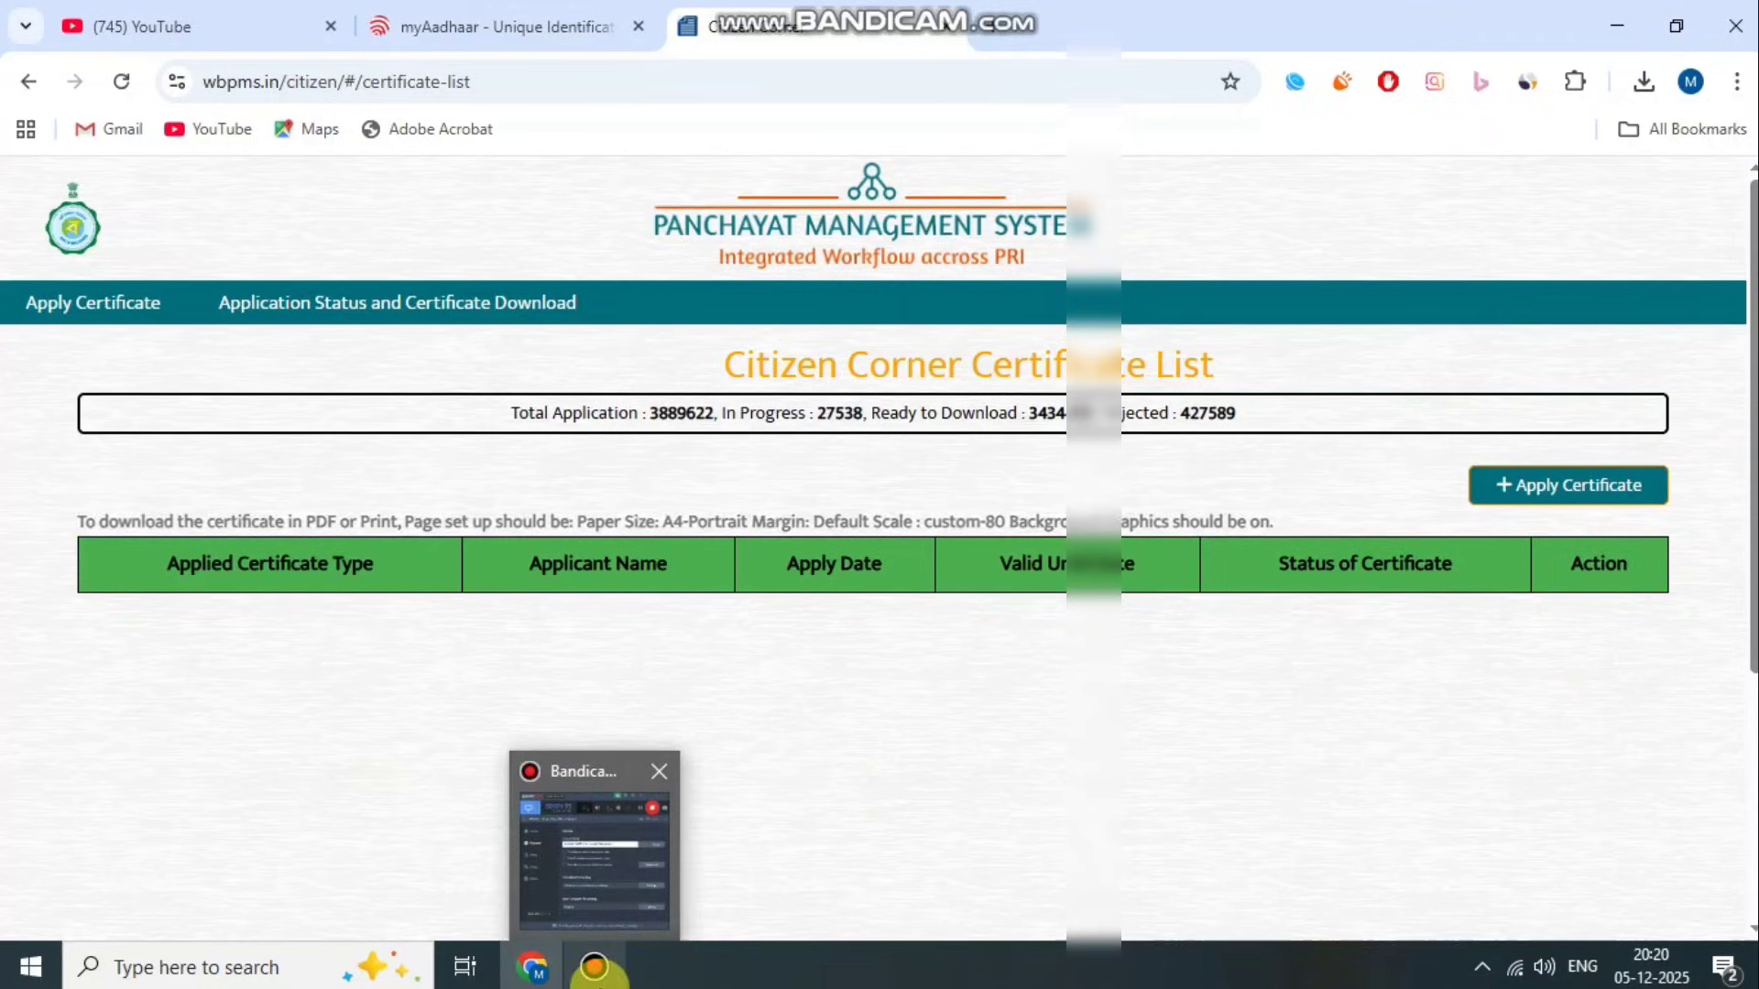
left_click(596, 969)
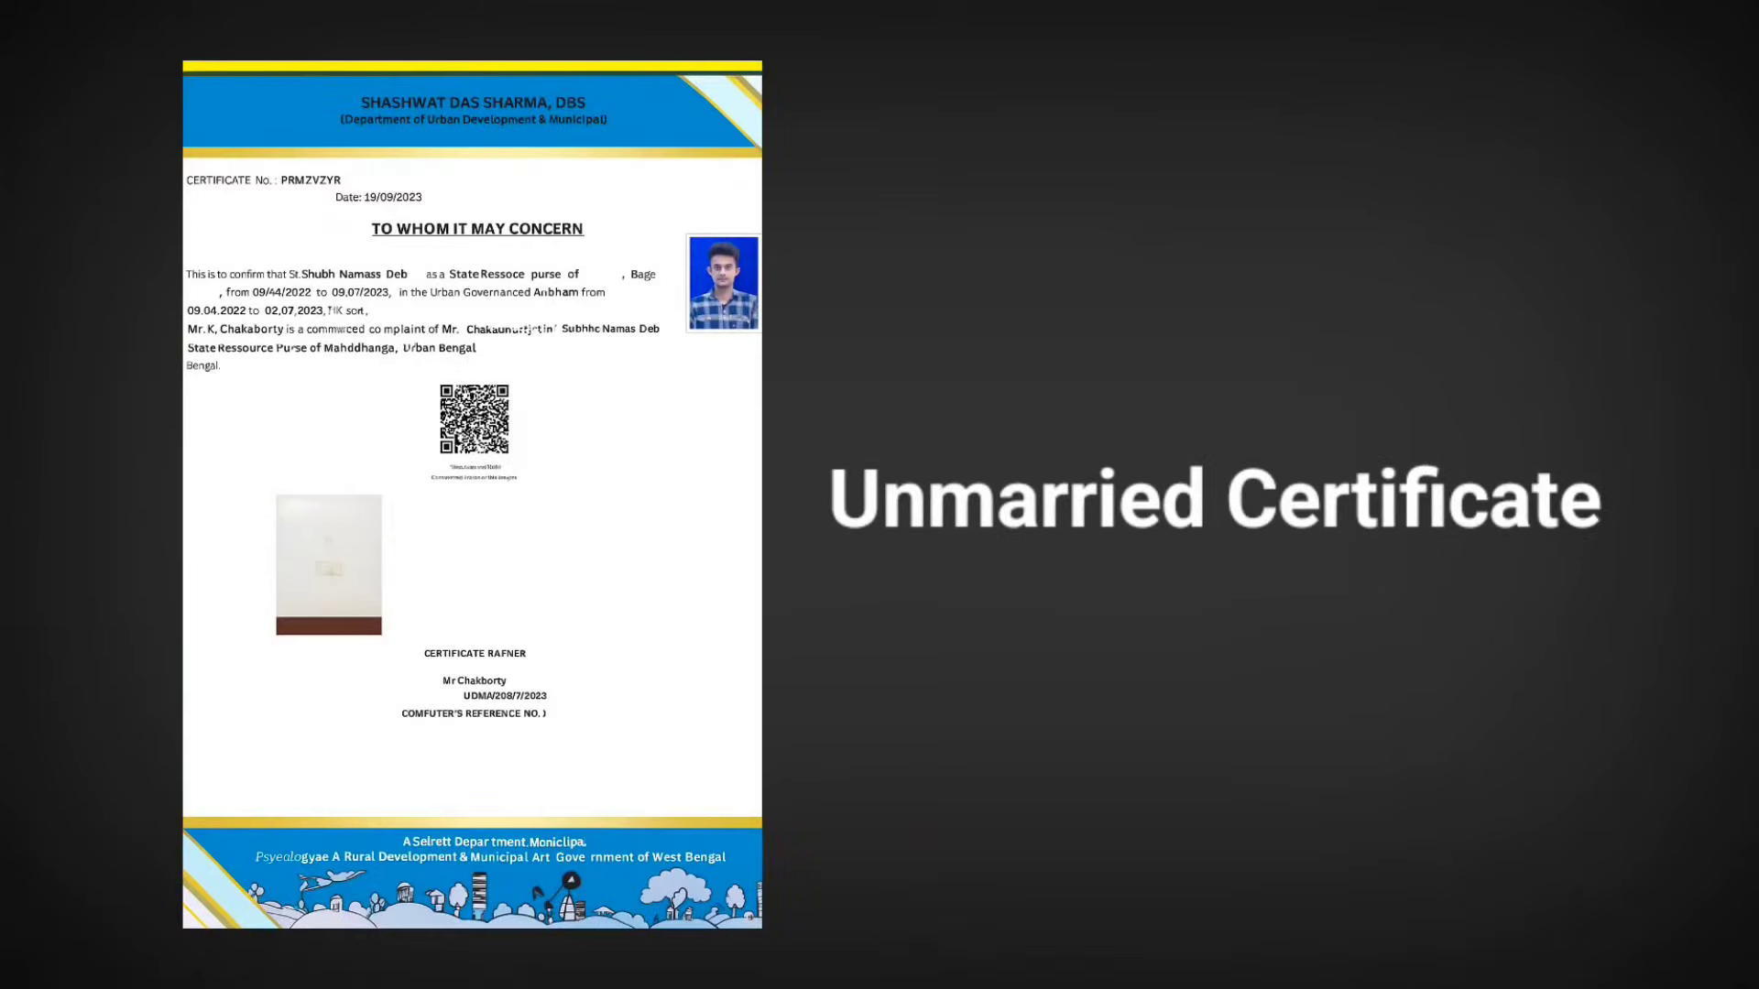